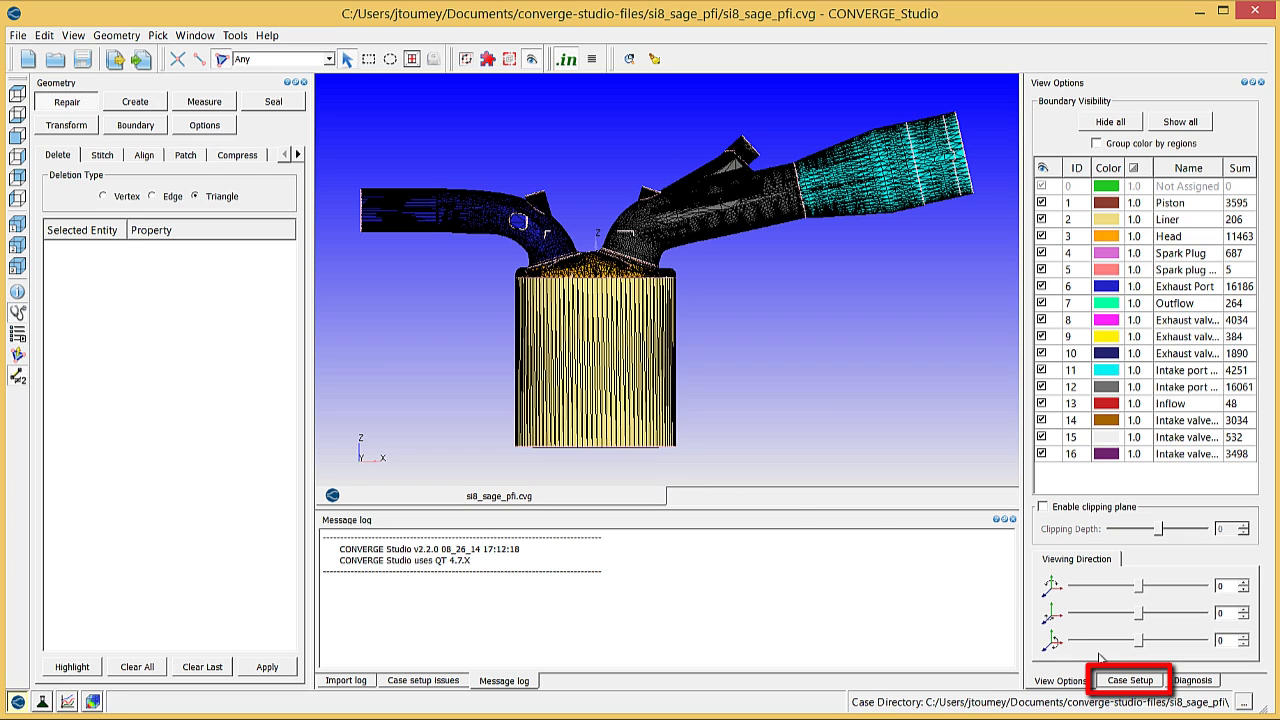
Step: Switch the side panel to Case Setup, checking the View menu's dock options without changing any
{"action": "left_click", "coordinate": [1128, 681]}
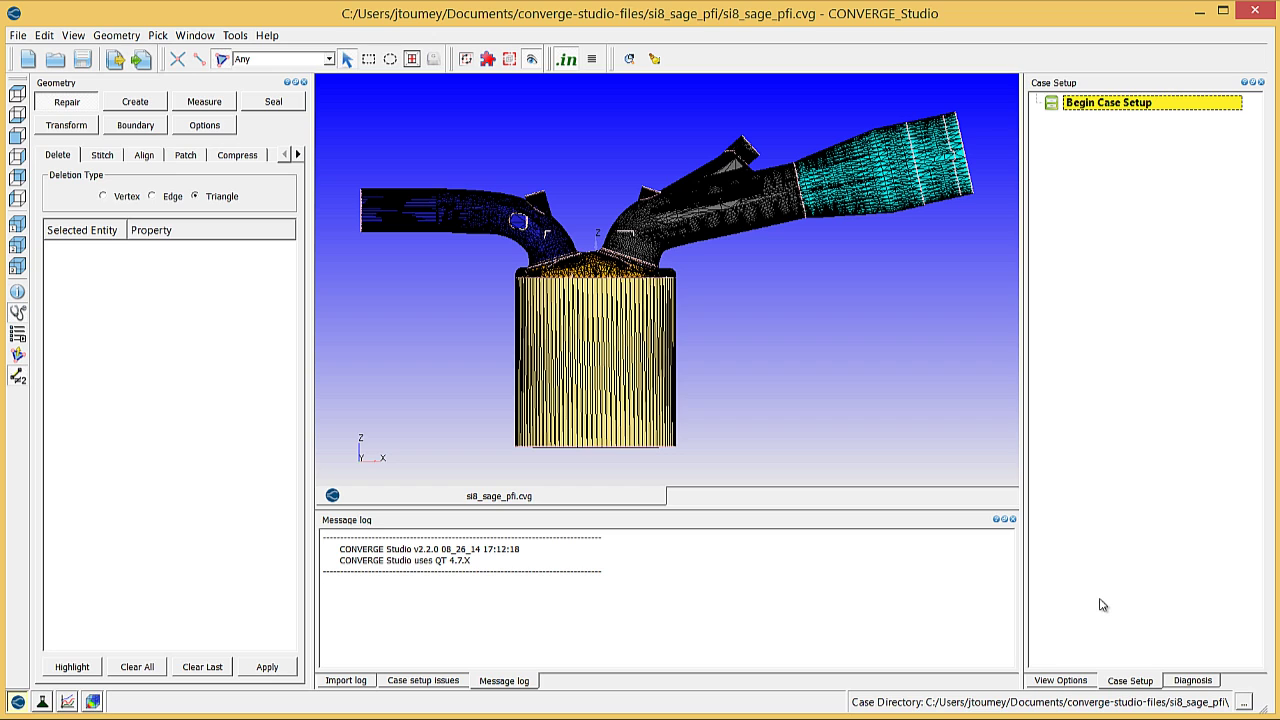
{"action": "left_click", "coordinate": [74, 36]}
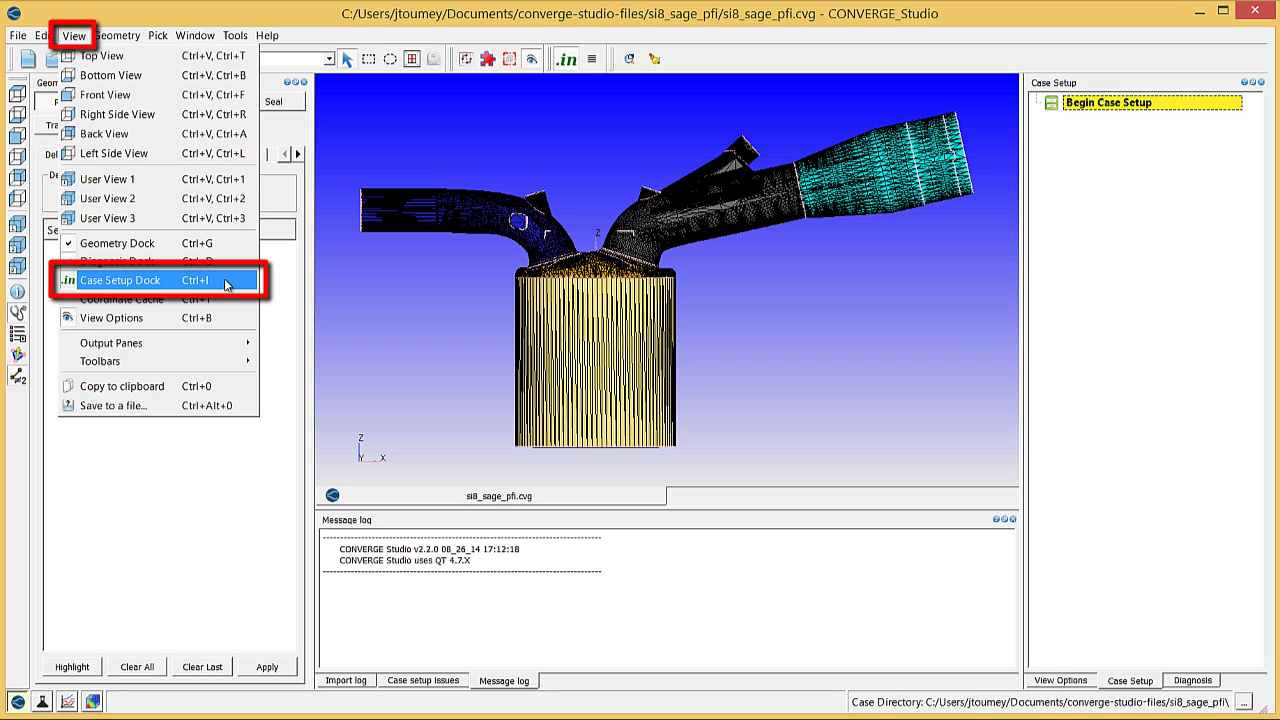
{"action": "left_click", "coordinate": [283, 288]}
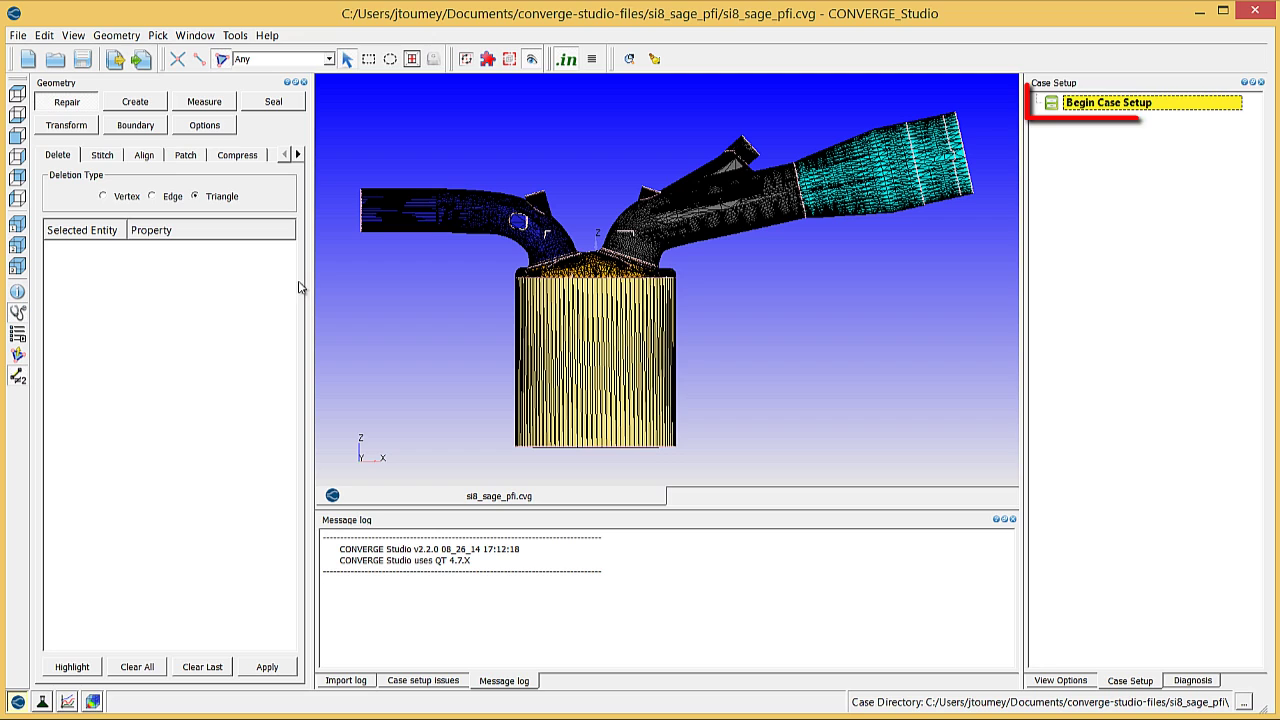
Step: In Begin Case Setup, enable IC engine under Applications and load the engine defaults
{"action": "double_click", "coordinate": [1078, 108]}
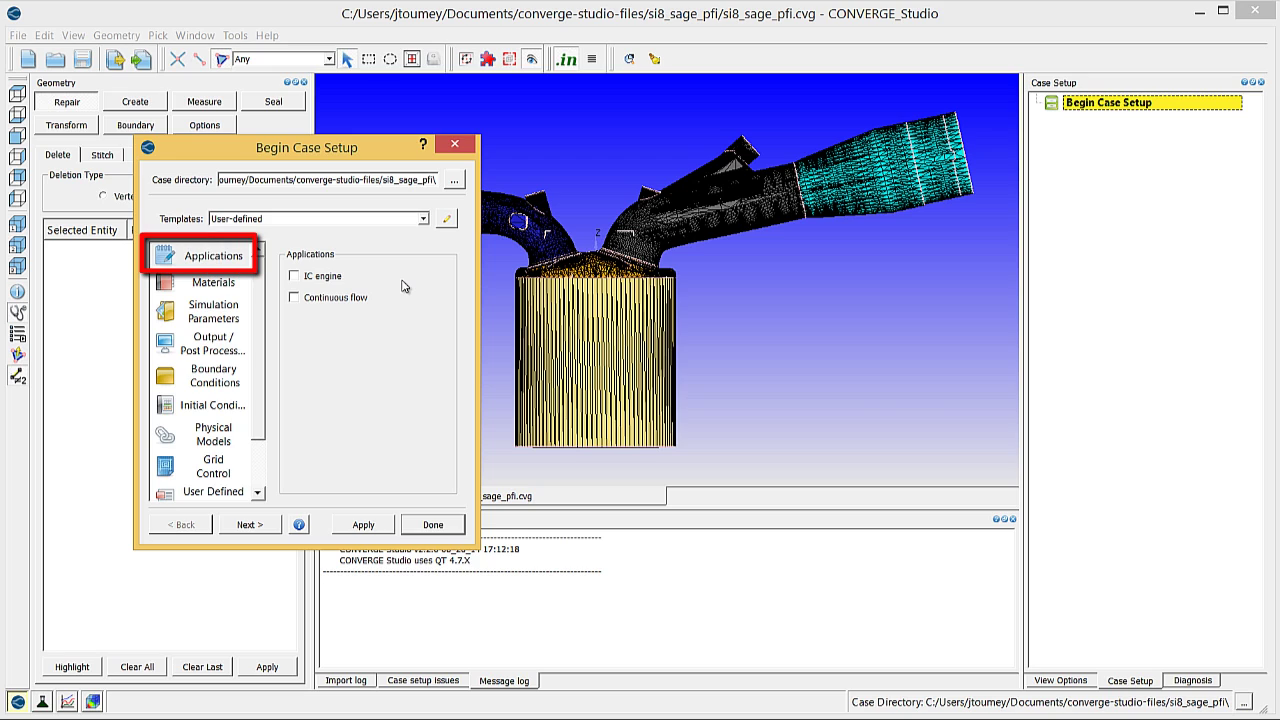
{"action": "left_click", "coordinate": [322, 280]}
{"action": "left_click", "coordinate": [363, 524]}
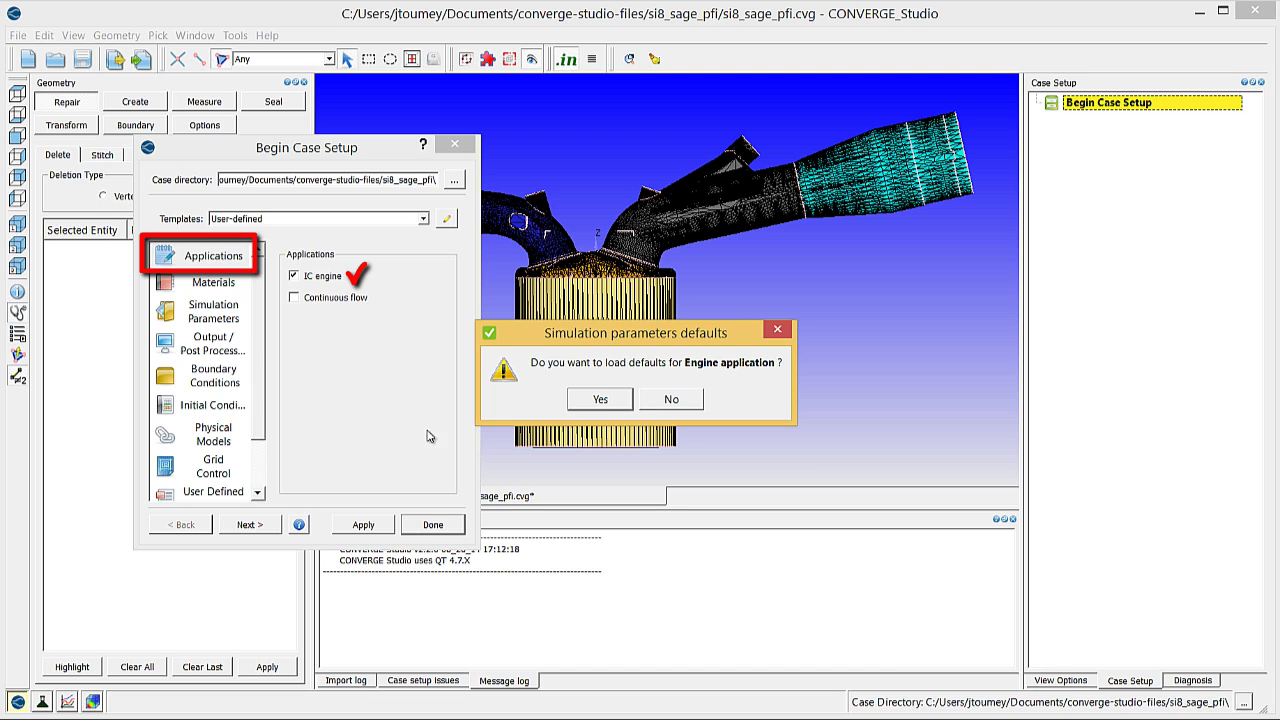
{"action": "left_click", "coordinate": [600, 399]}
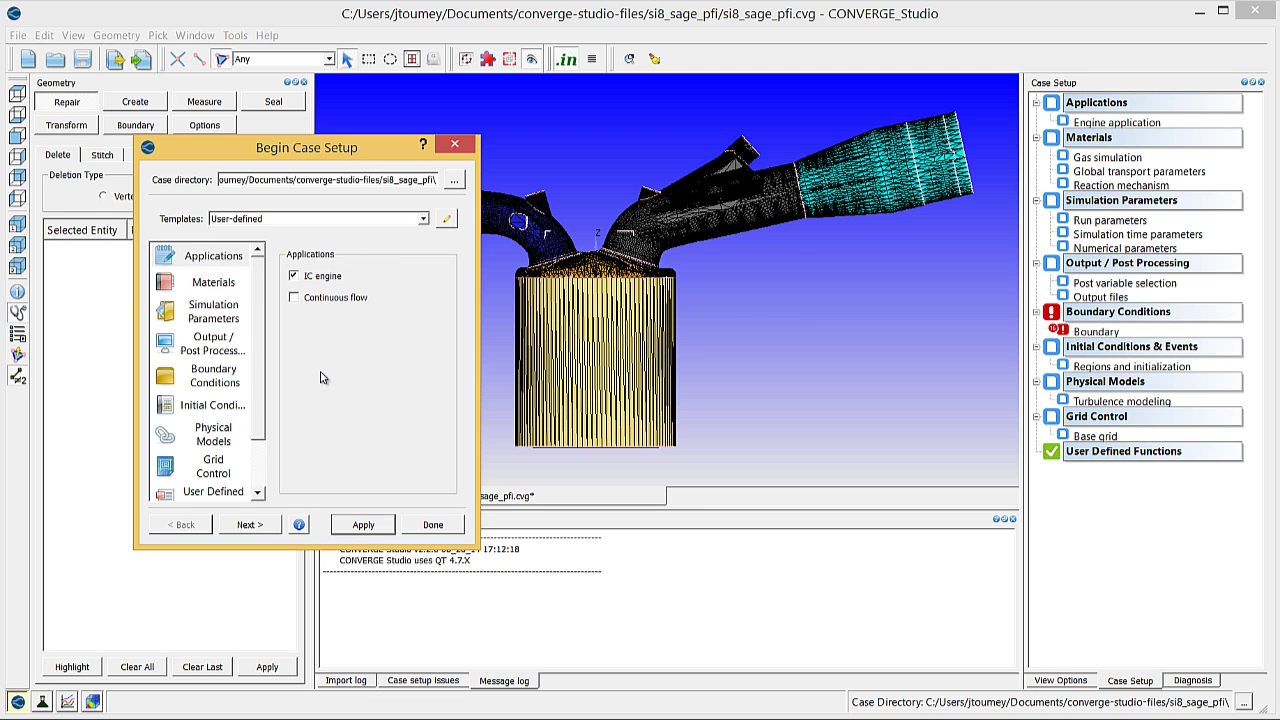
Step: Check Parcel simulation under Materials, then advance to the Boundary Conditions page
{"action": "left_click", "coordinate": [205, 282]}
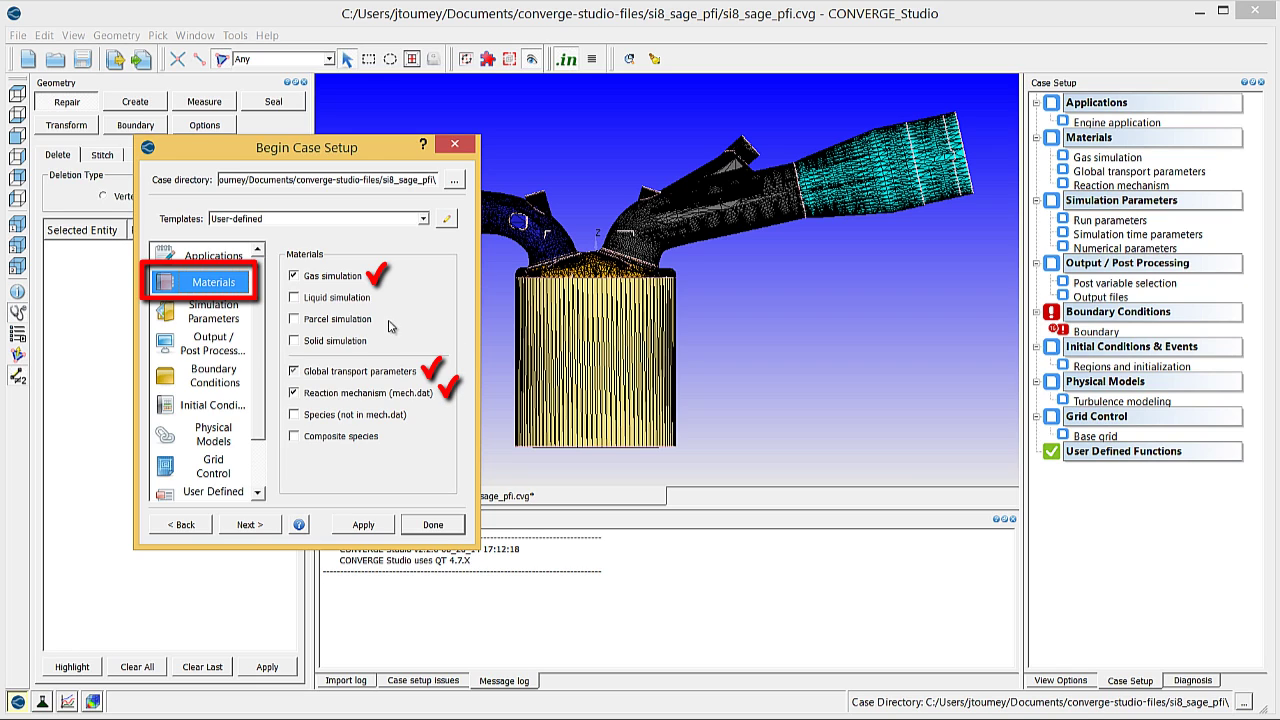
{"action": "left_click", "coordinate": [331, 319]}
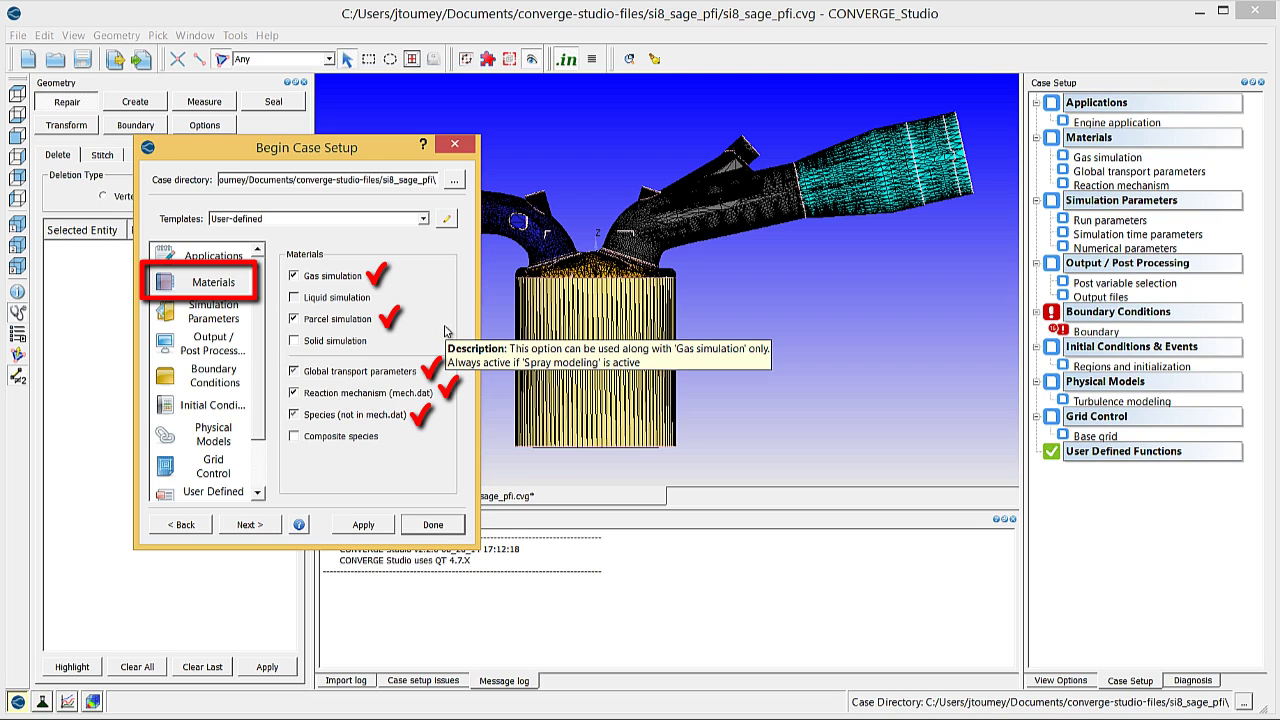
{"action": "key", "text": "Down"}
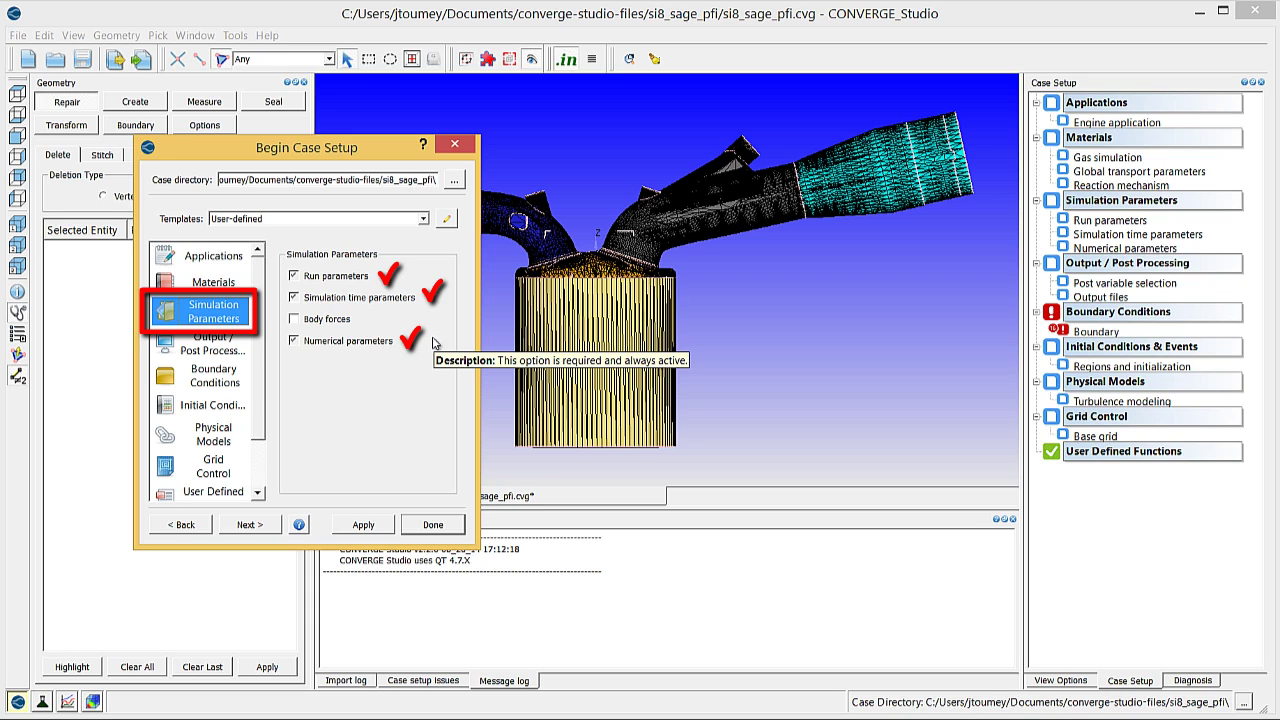
{"action": "left_click", "coordinate": [224, 344]}
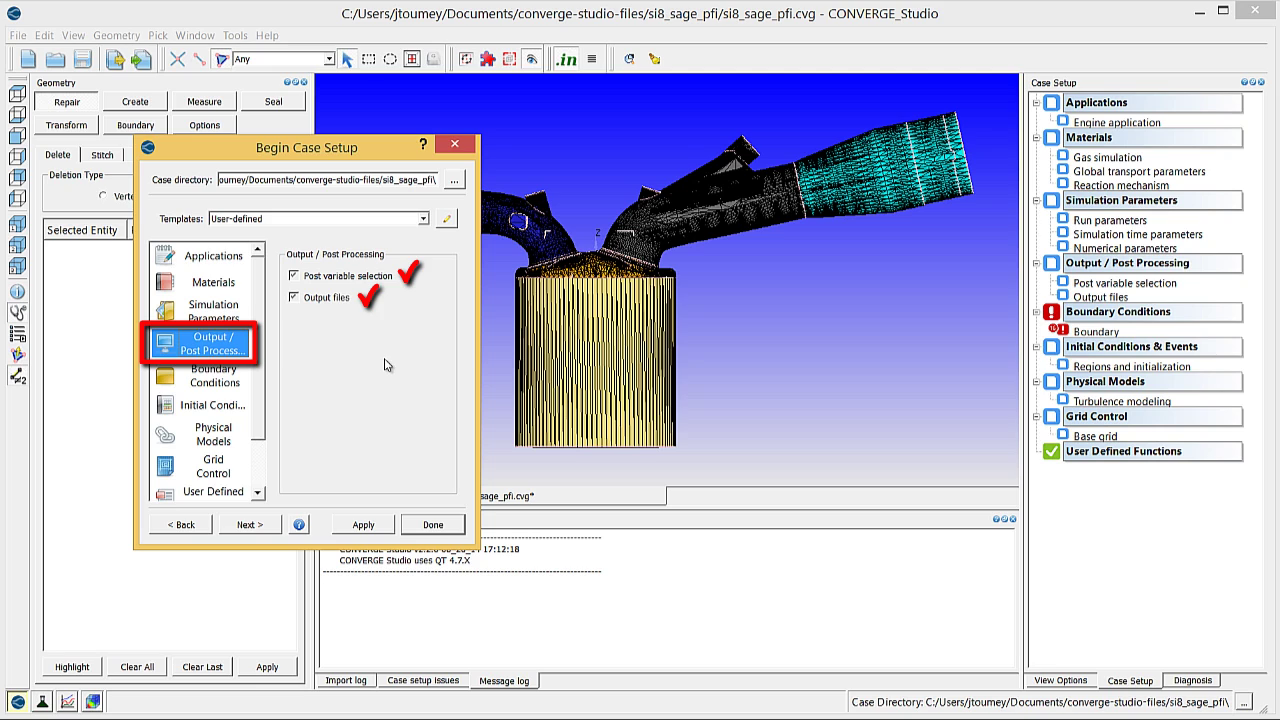
{"action": "key", "text": "Down"}
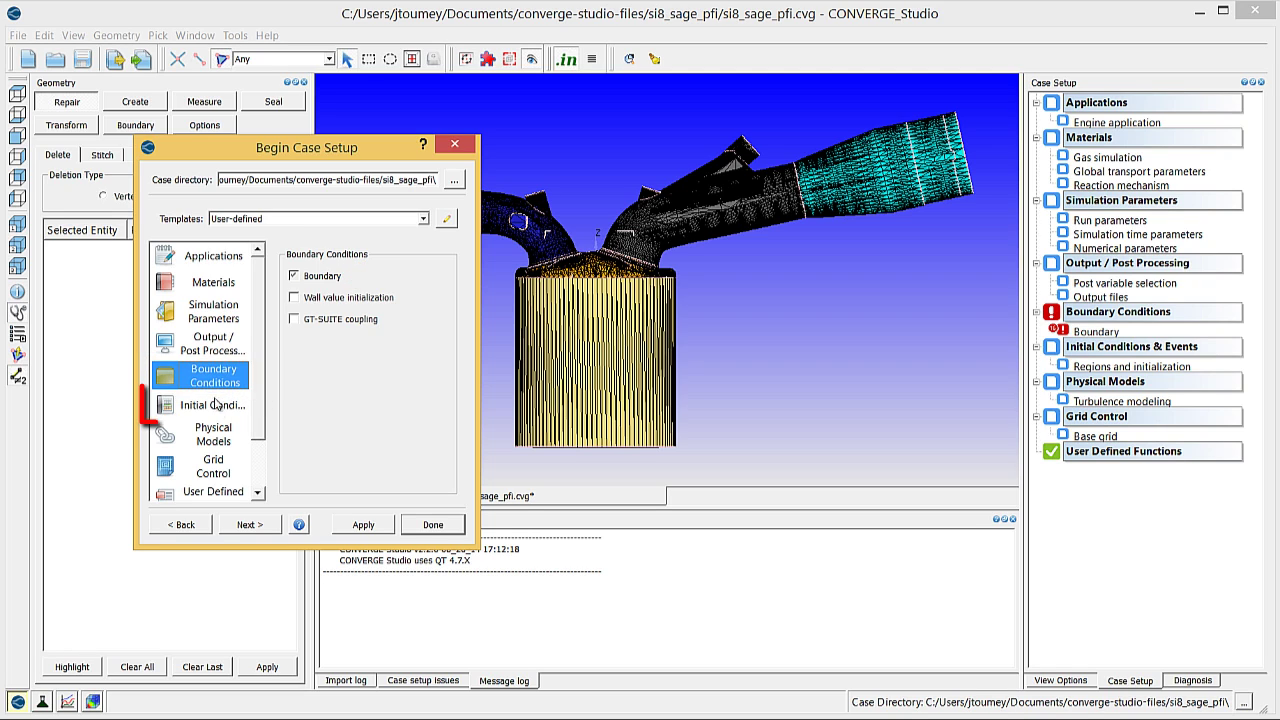
Step: Enable Events in Initial Conditions and Spray, Combustion and Source/sink physical models
{"action": "key", "text": "Down"}
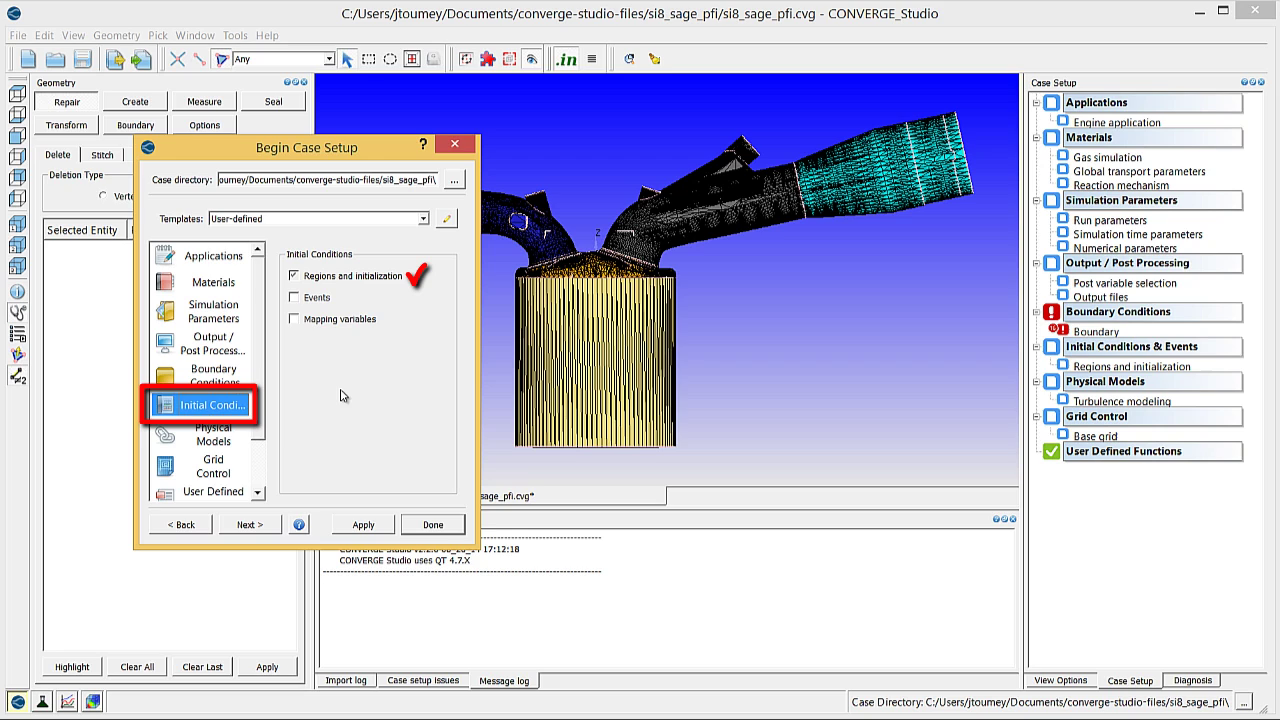
{"action": "left_click", "coordinate": [316, 298]}
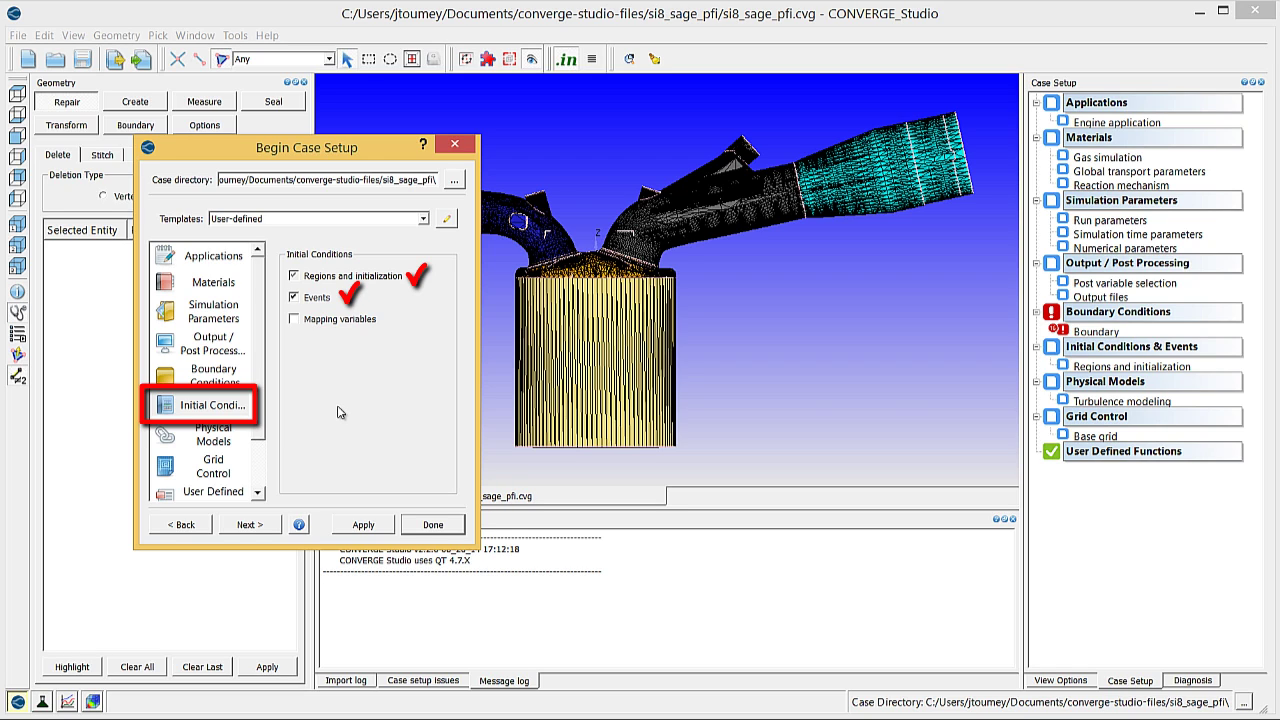
{"action": "left_click", "coordinate": [207, 437]}
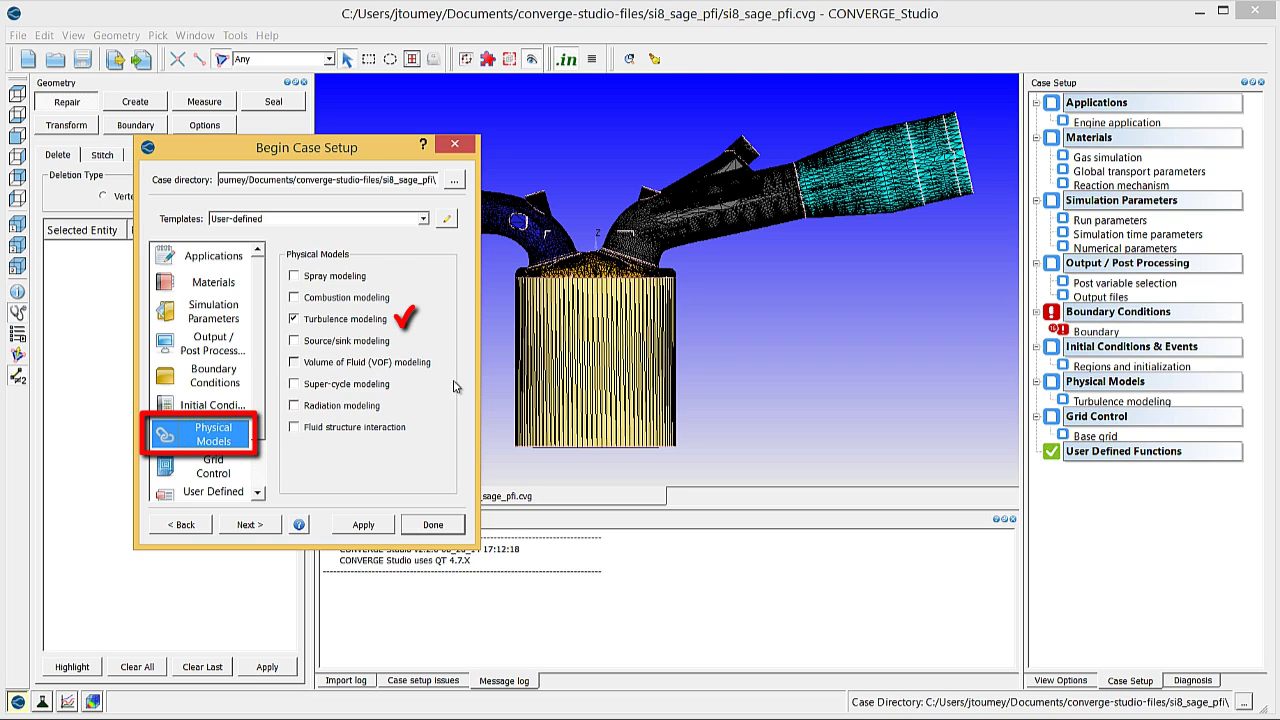
{"action": "left_click", "coordinate": [344, 277]}
{"action": "left_click", "coordinate": [340, 299]}
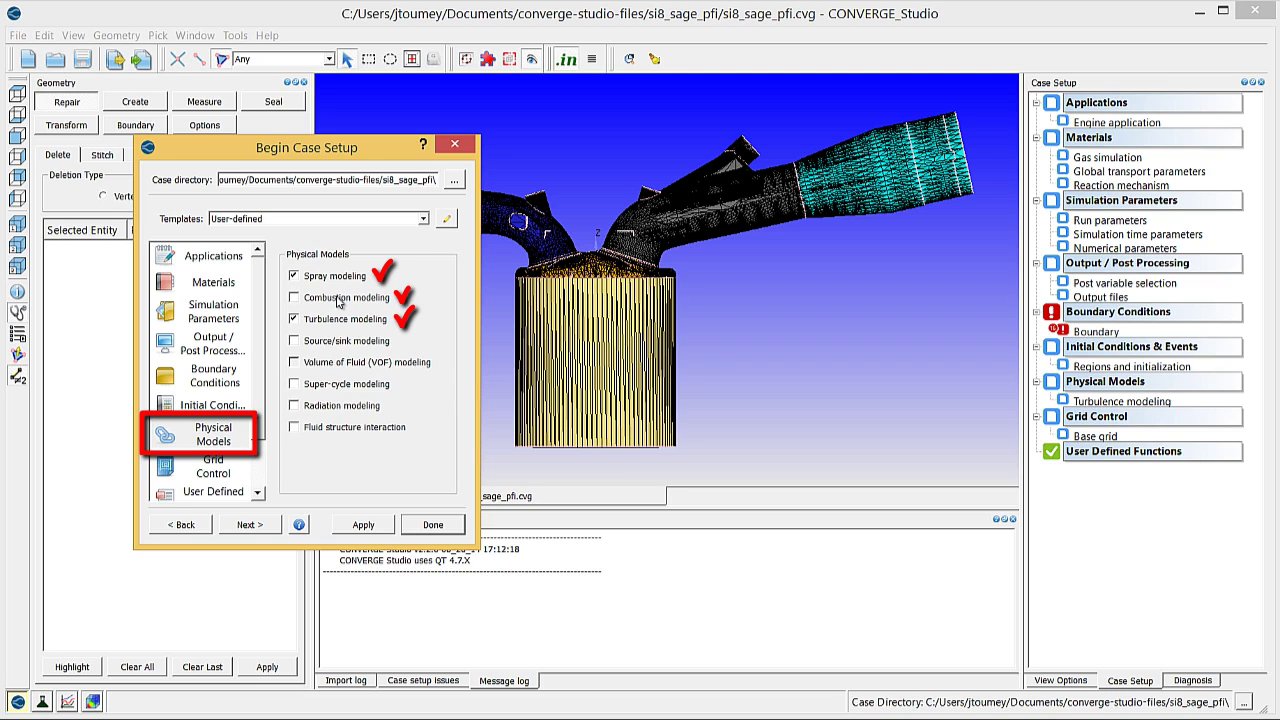
{"action": "left_click", "coordinate": [344, 342]}
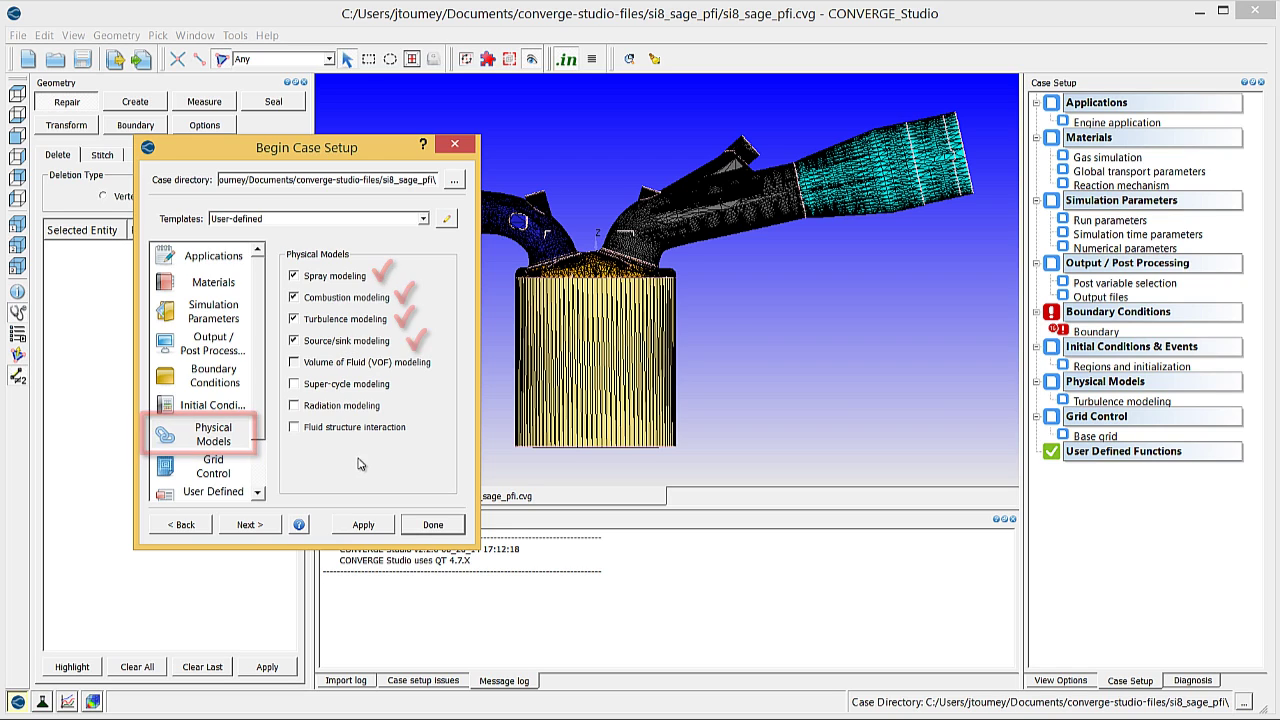
Step: Enable Adaptive mesh refinement and Fixed embedding under Grid Control and finish setup
{"action": "left_click", "coordinate": [215, 467]}
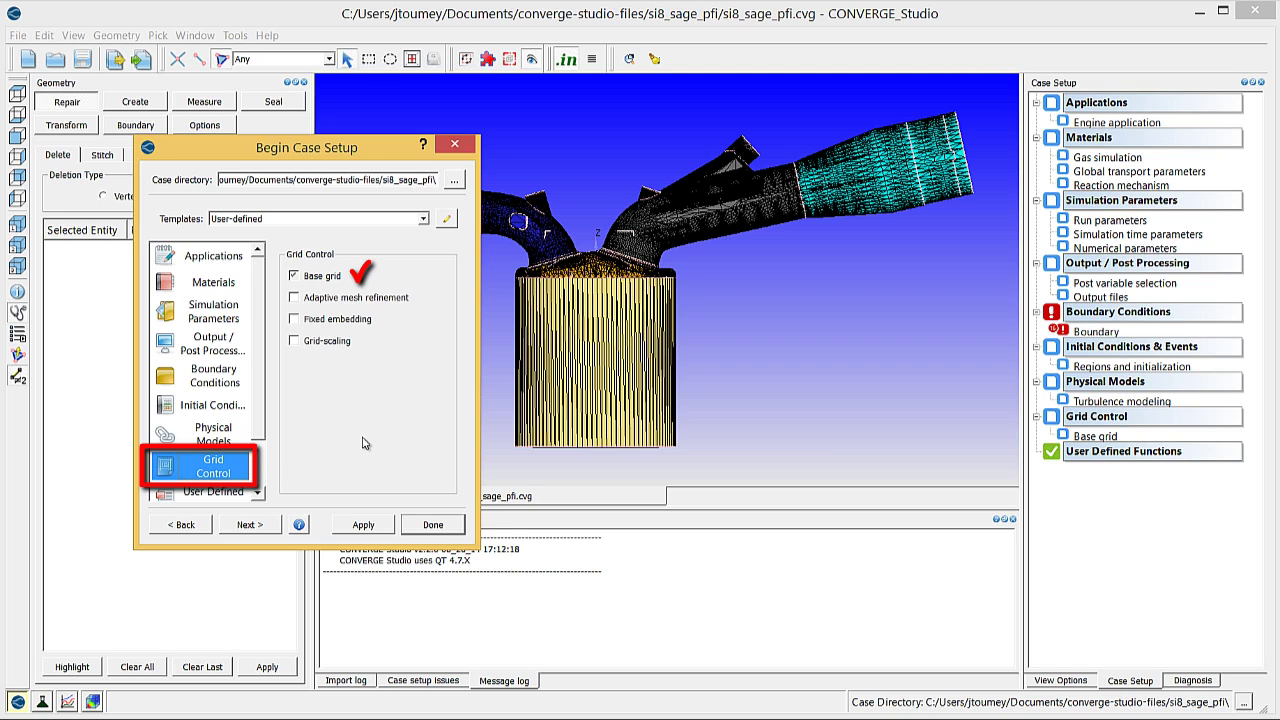
{"action": "left_click", "coordinate": [346, 300]}
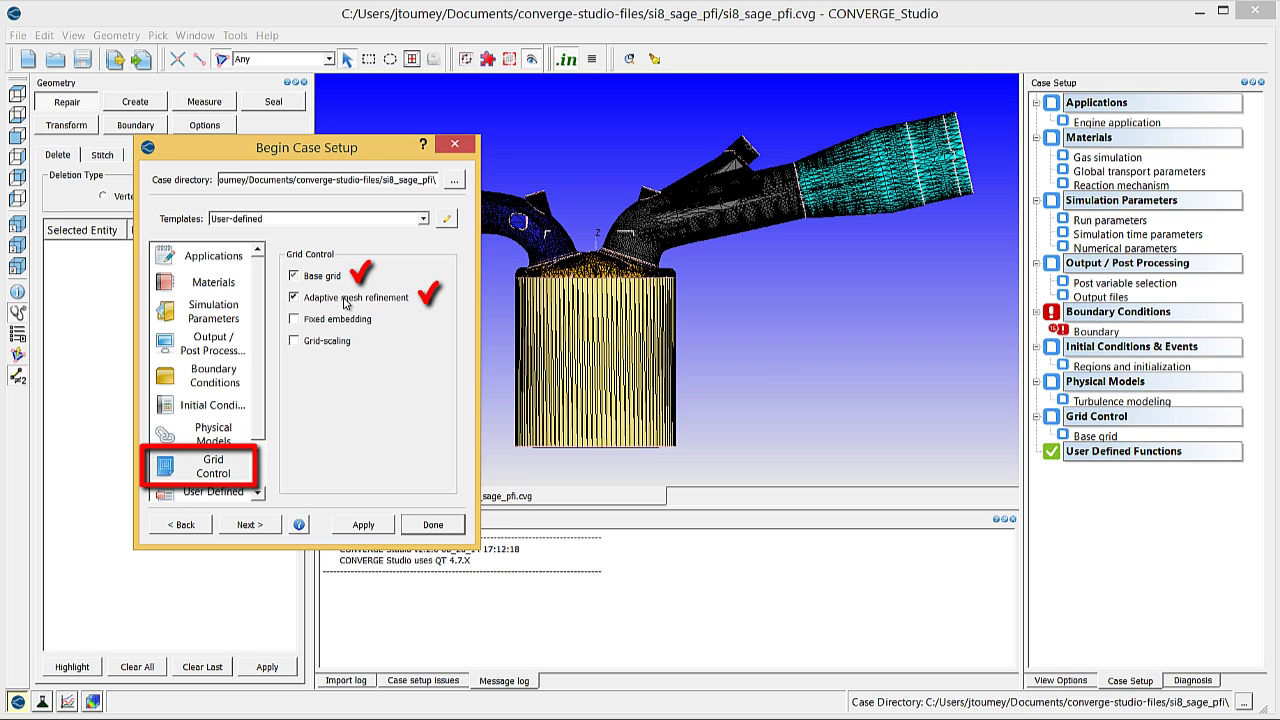
{"action": "left_click", "coordinate": [344, 320]}
{"action": "left_click", "coordinate": [433, 524]}
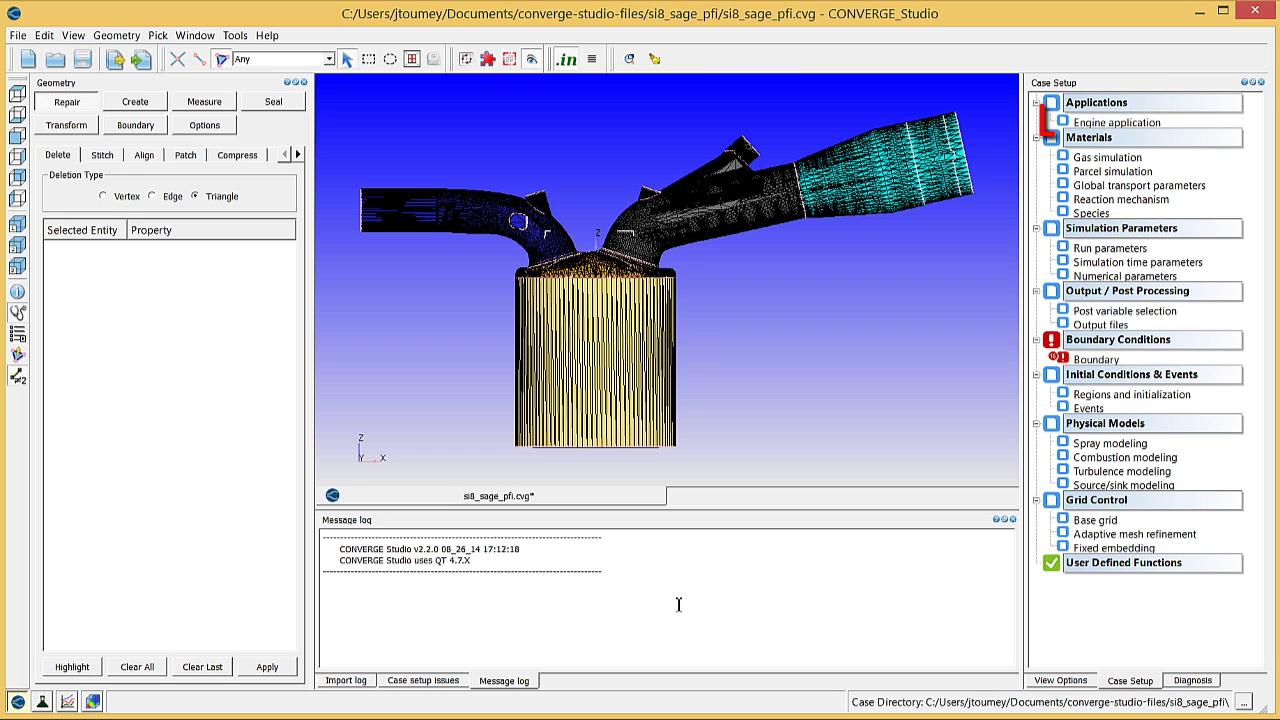
Step: Set engine bore 0.086, stroke 0.09, connecting rod 0.18 and crank speed 3000 rpm
{"action": "double_click", "coordinate": [1107, 121]}
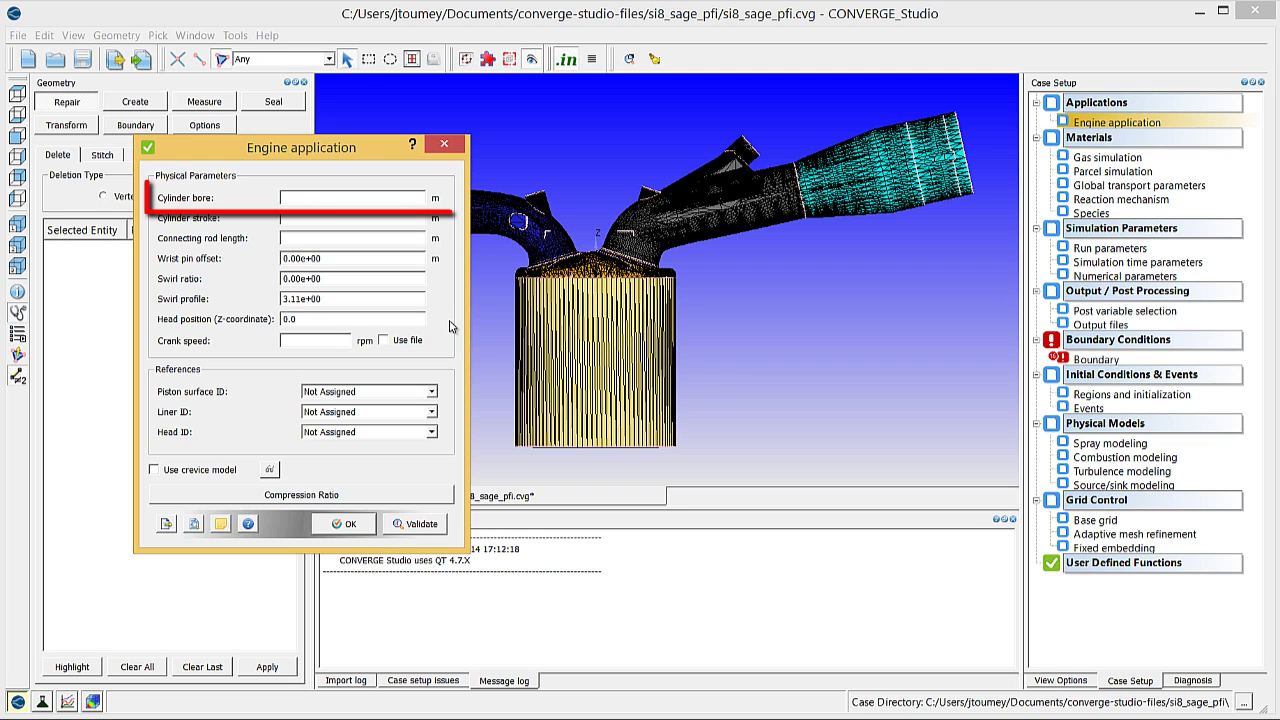
{"action": "left_click", "coordinate": [372, 198]}
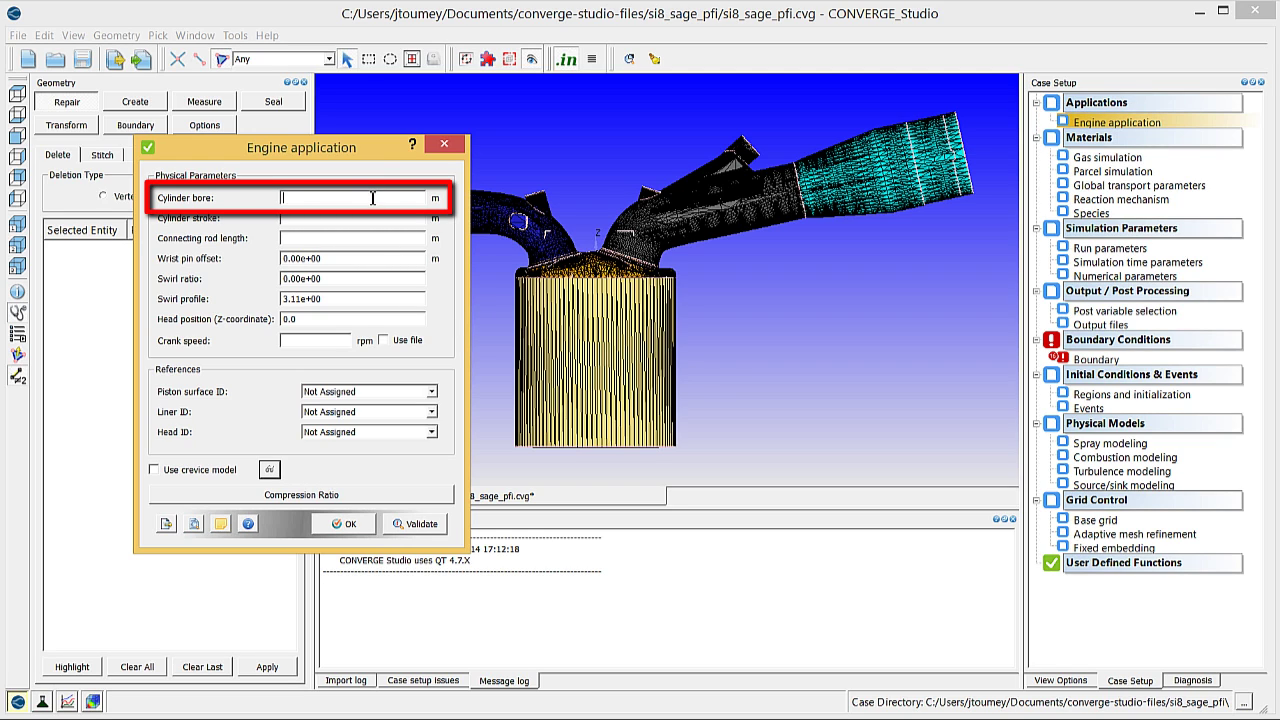
{"action": "type", "text": "0.086"}
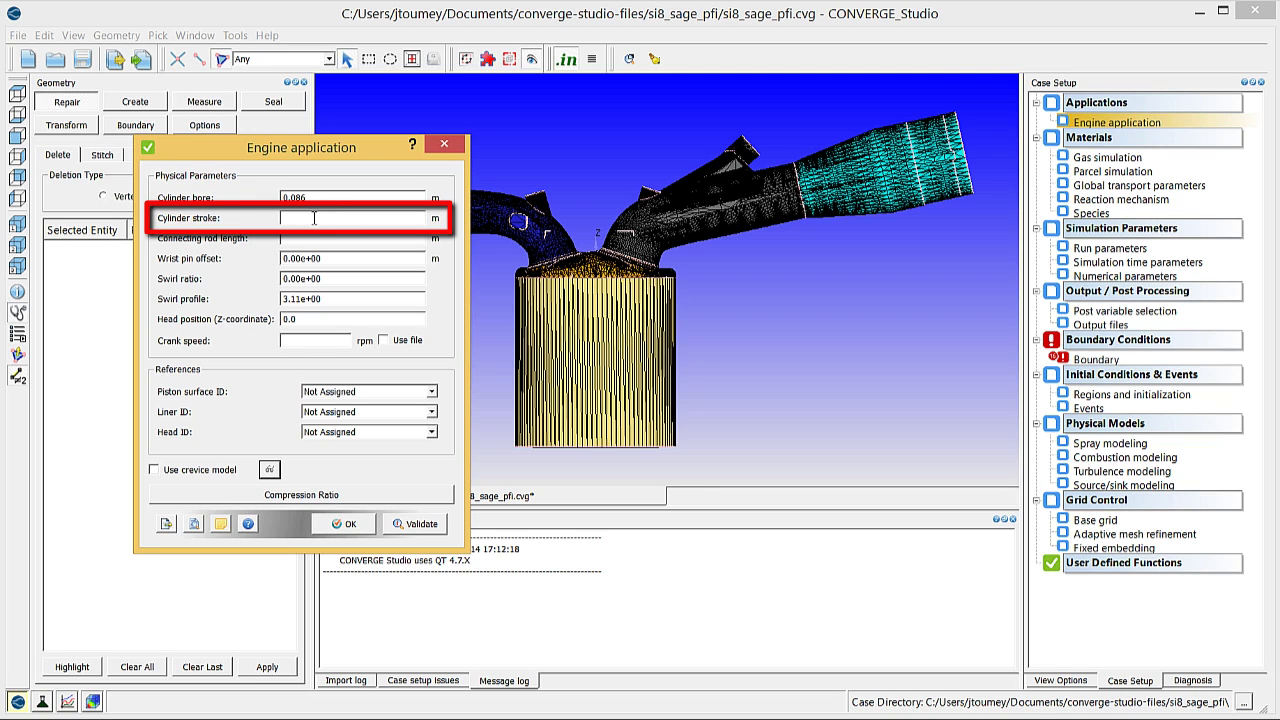
{"action": "type", "text": "0.09"}
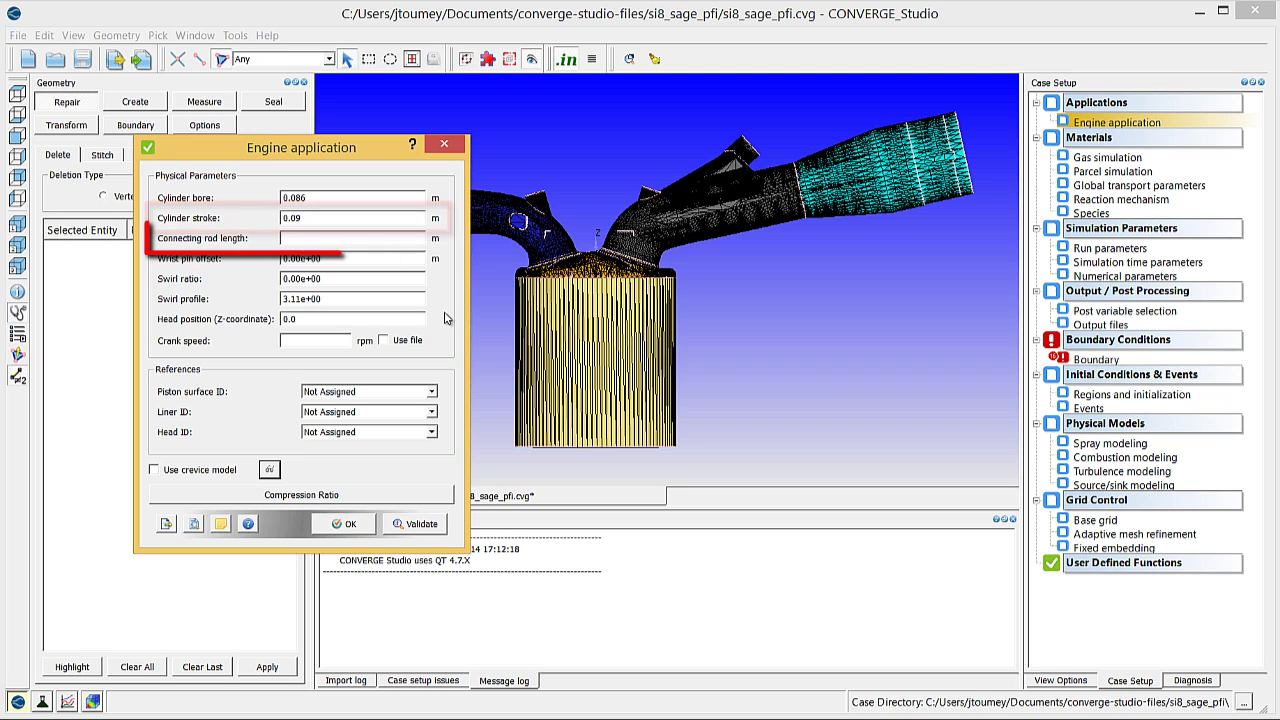
{"action": "left_click", "coordinate": [391, 240]}
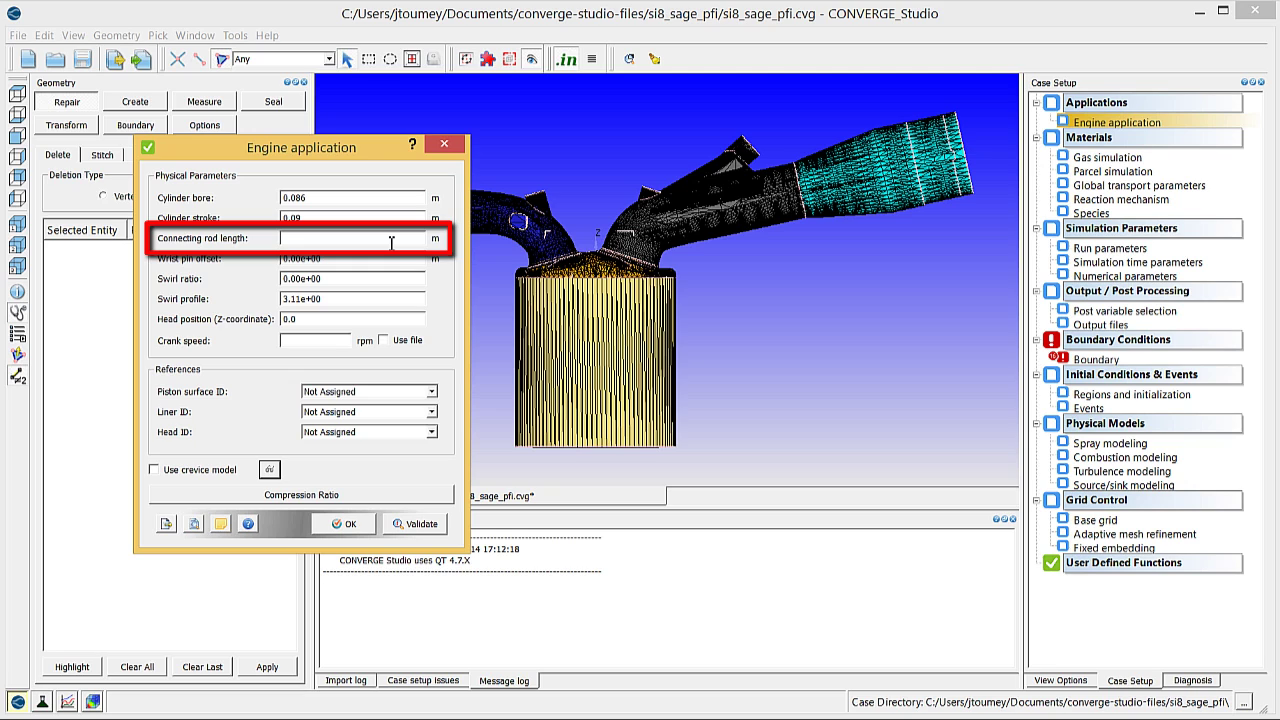
{"action": "type", "text": "0.18"}
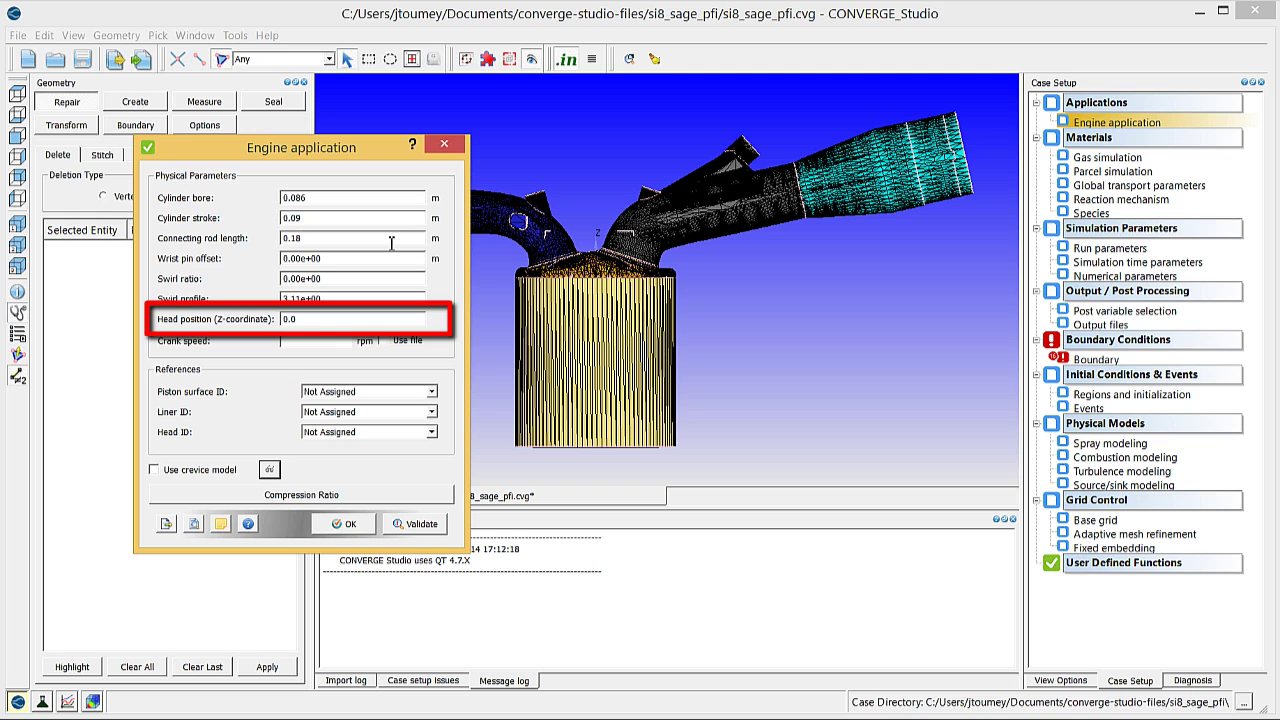
{"action": "left_click", "coordinate": [334, 341]}
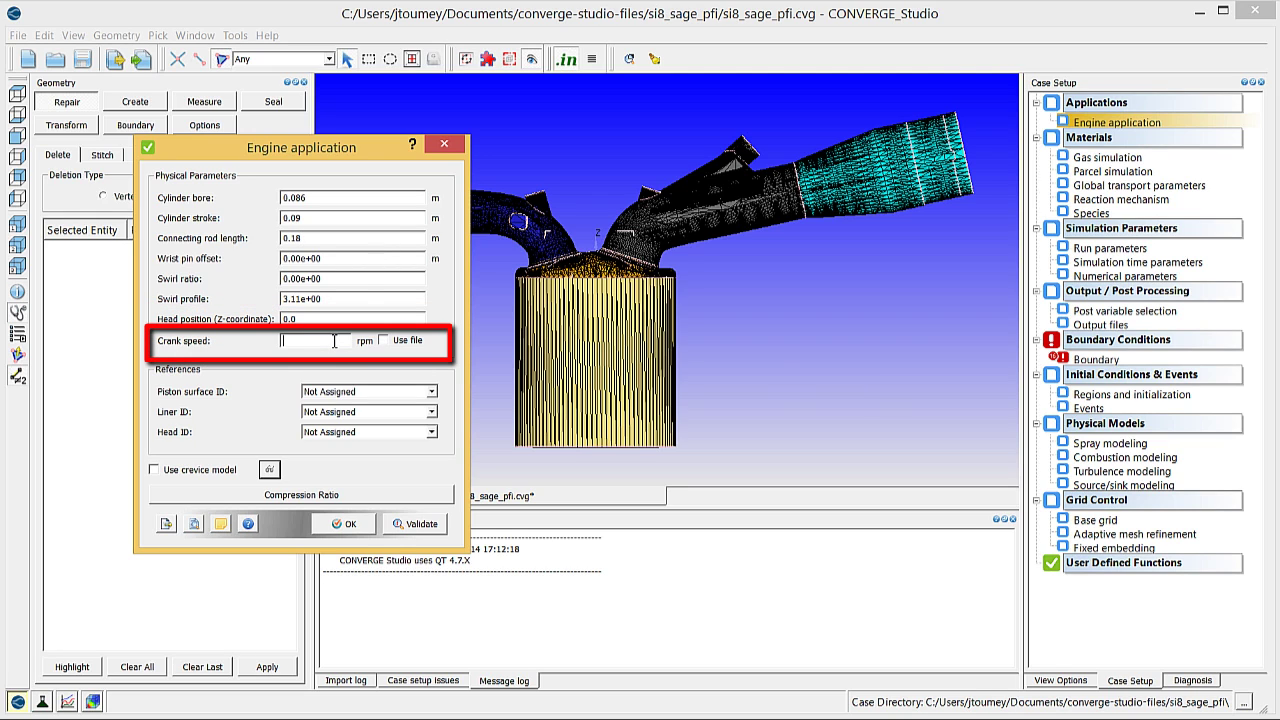
{"action": "type", "text": "3000"}
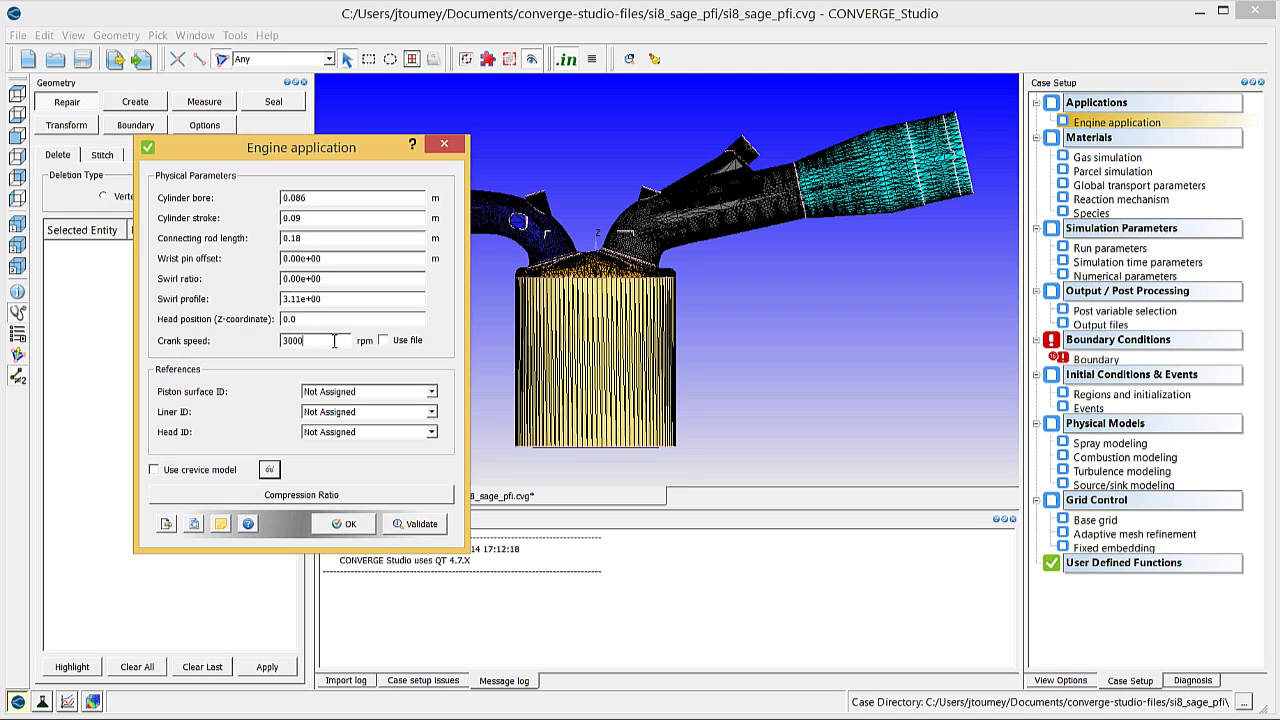
Step: Assign the Piston, Liner and Head boundaries to their engine surfaces and accept
{"action": "left_click", "coordinate": [430, 392]}
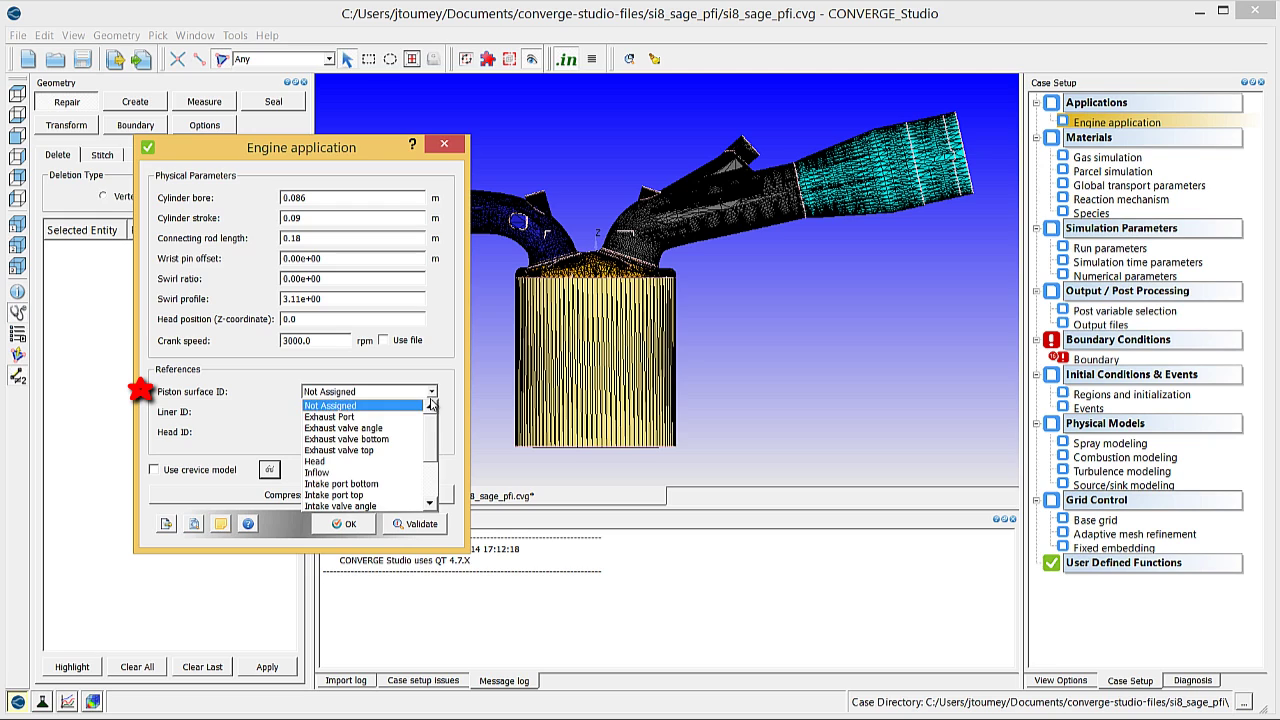
{"action": "scroll", "coordinate": [398, 468], "scroll_direction": "down", "scroll_amount": 3}
{"action": "left_click", "coordinate": [395, 484]}
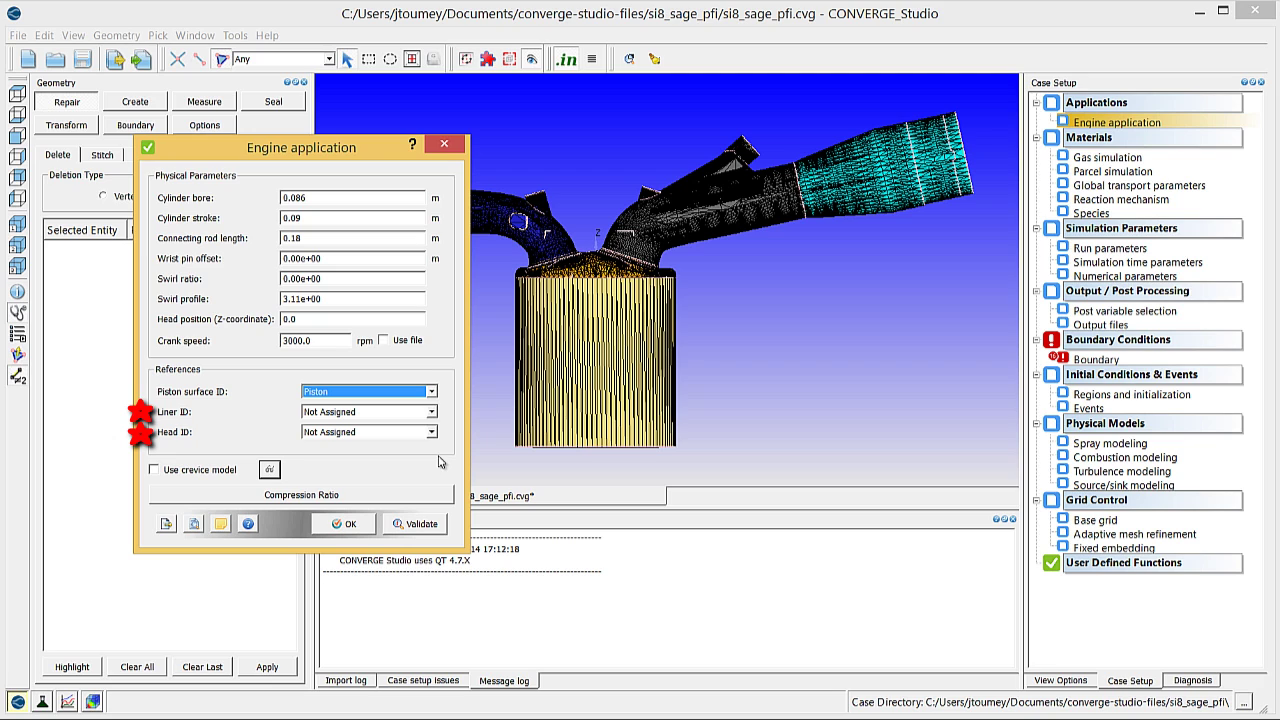
{"action": "left_click", "coordinate": [431, 412]}
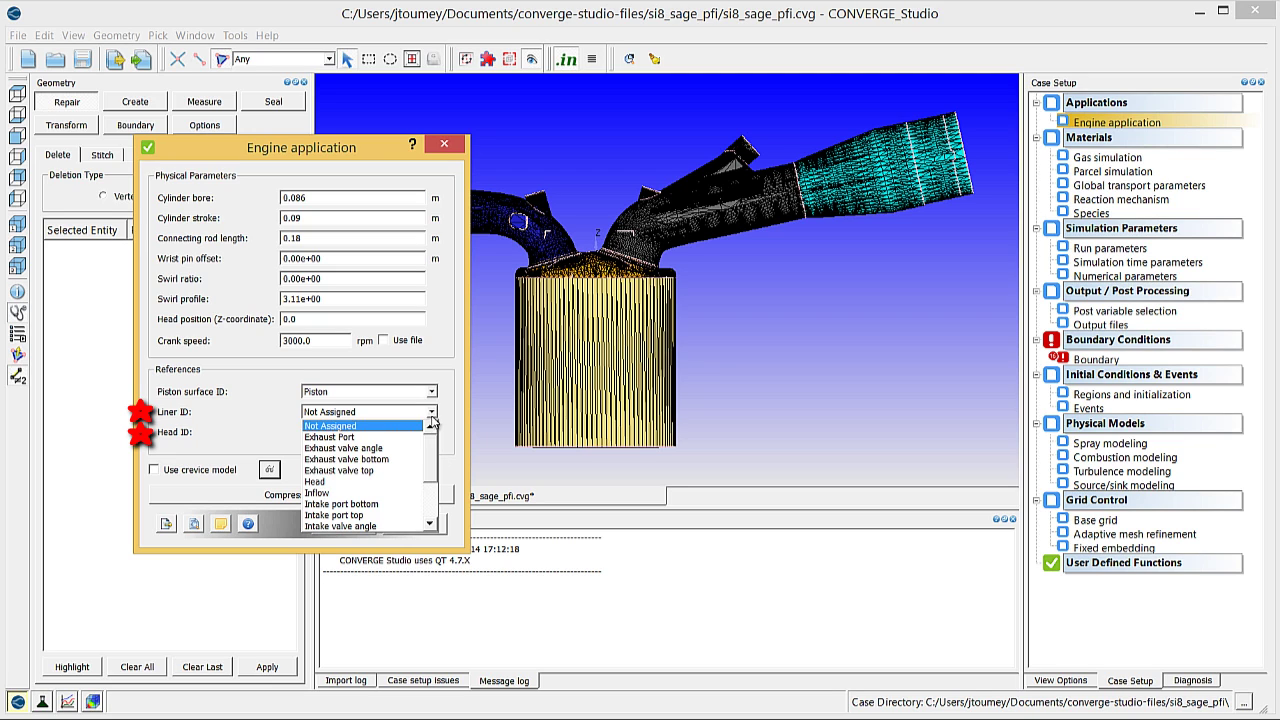
{"action": "scroll", "coordinate": [412, 478], "scroll_direction": "down", "scroll_amount": 3}
{"action": "left_click", "coordinate": [399, 487]}
{"action": "left_click", "coordinate": [388, 437]}
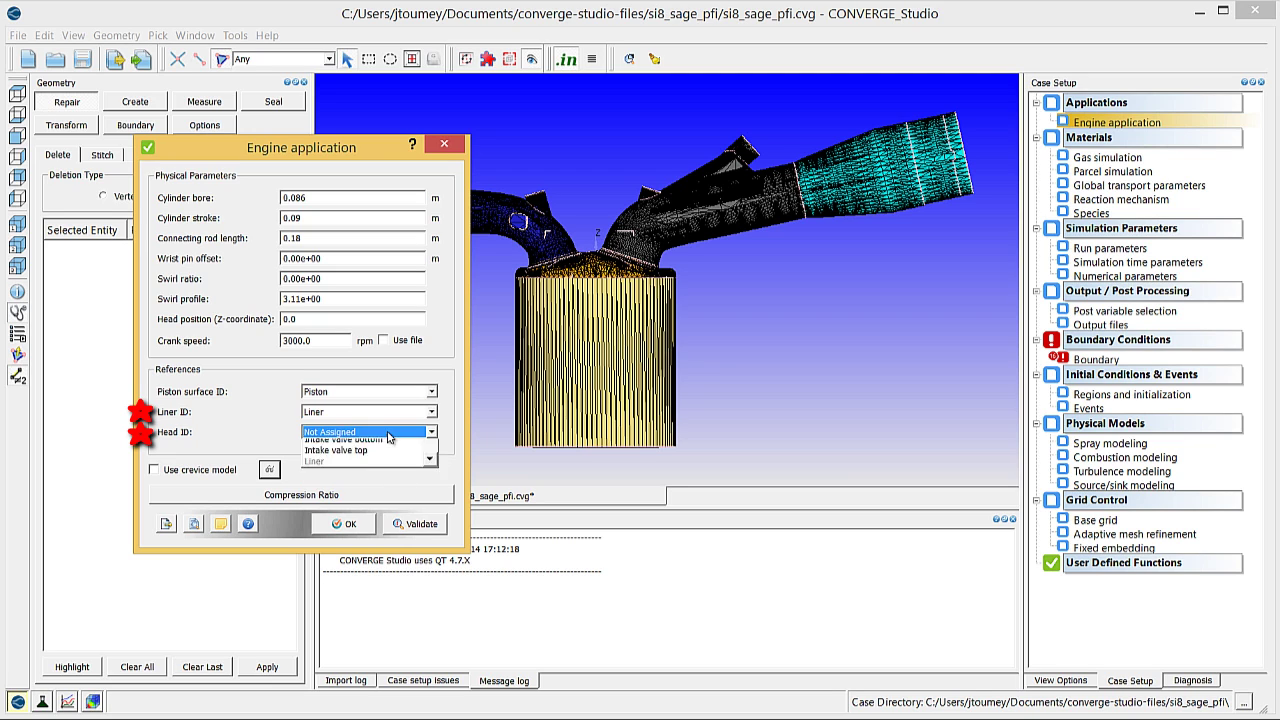
{"action": "left_click", "coordinate": [415, 476]}
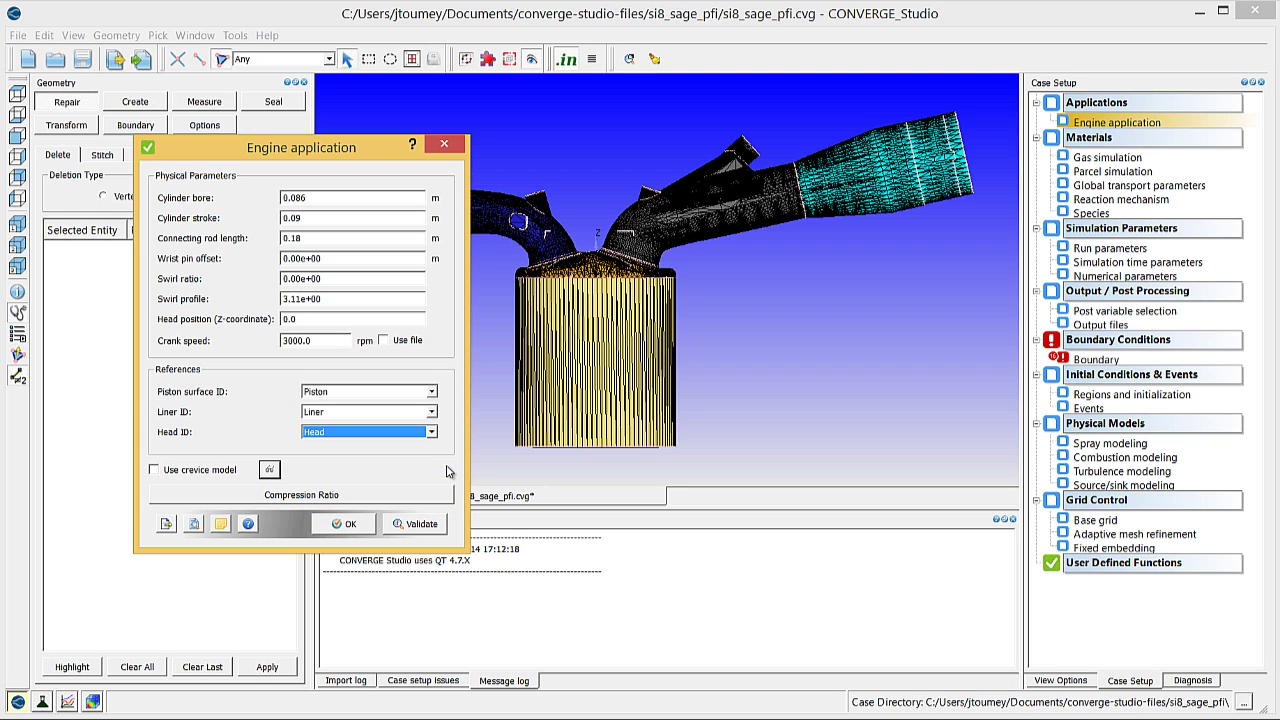
{"action": "left_click", "coordinate": [363, 521]}
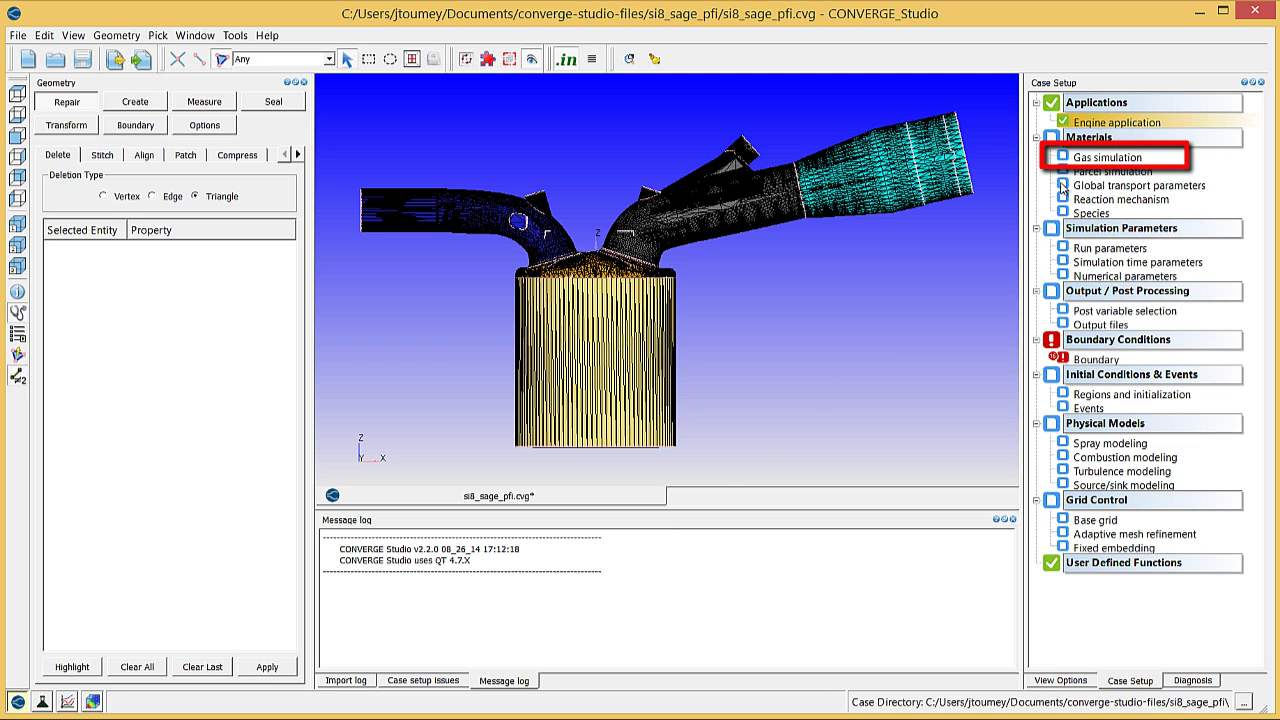
Step: Open Gas simulation and show its 77-species Gas thermodynamic data list
{"action": "double_click", "coordinate": [1100, 158]}
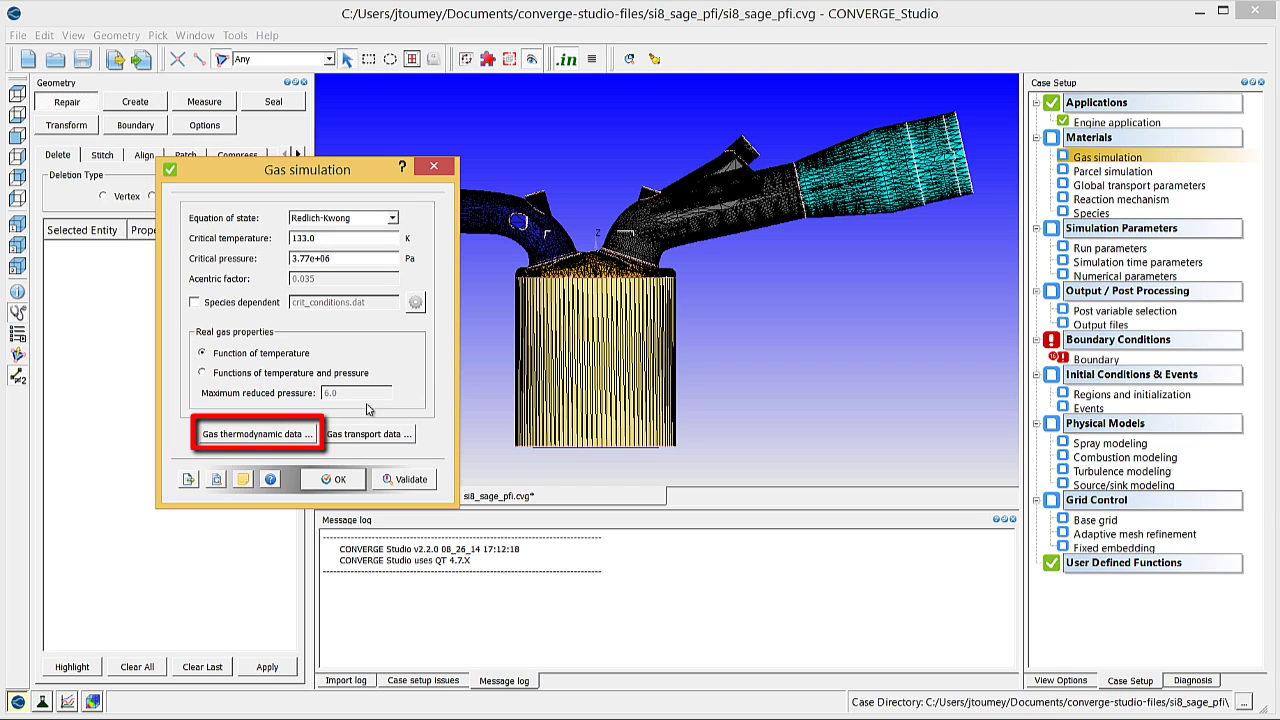
{"action": "left_click", "coordinate": [257, 434]}
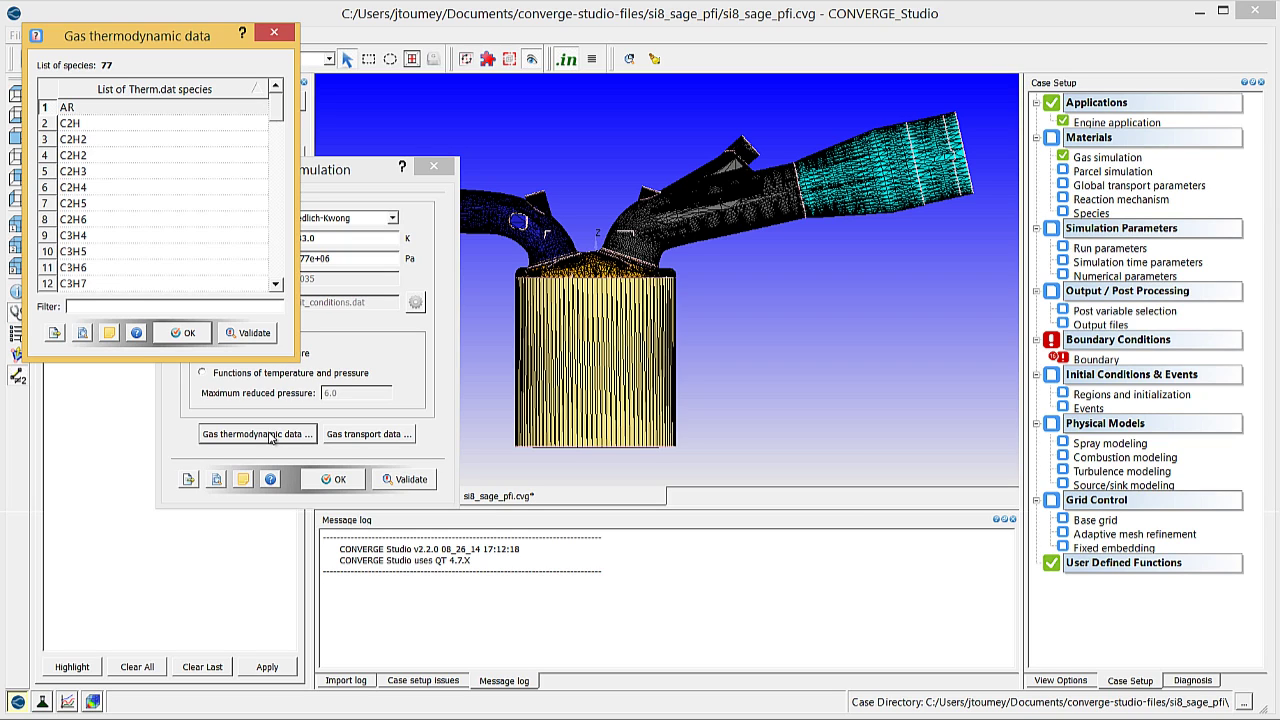
Step: Save the case with Ctrl+S and start importing therm.dat from the case folder
{"action": "key", "text": "ctrl+s"}
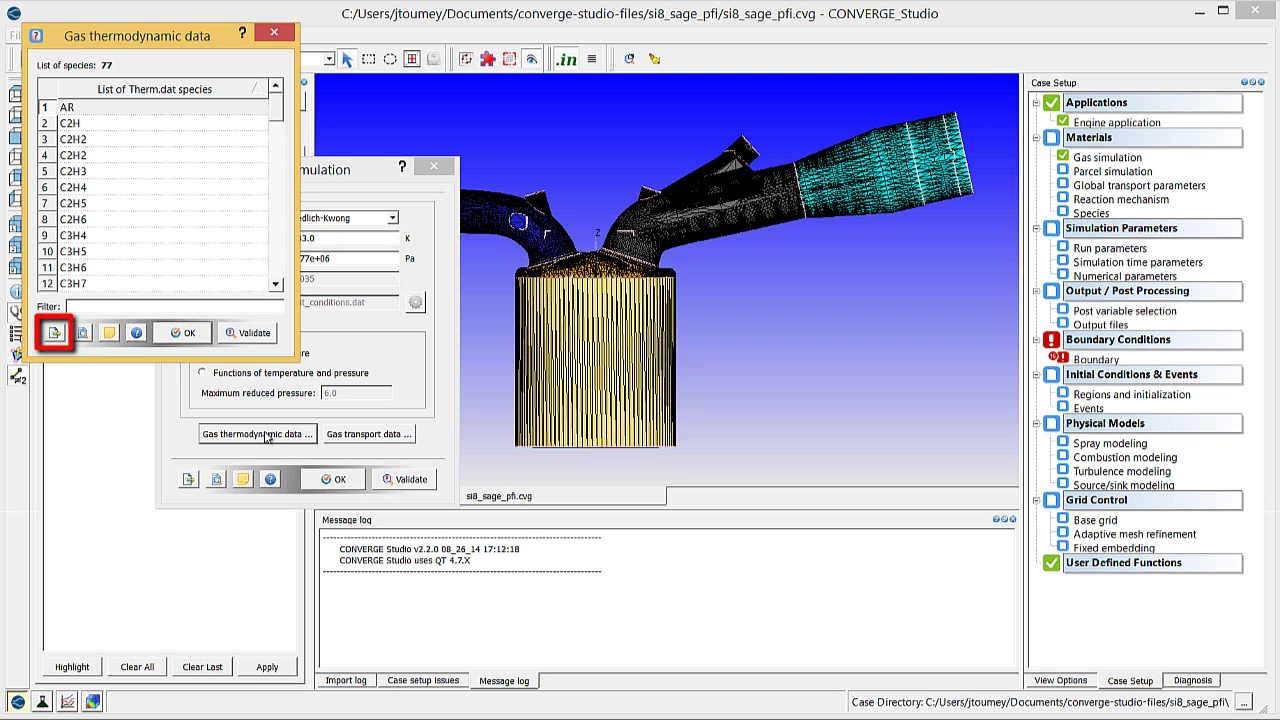
{"action": "left_click", "coordinate": [54, 332]}
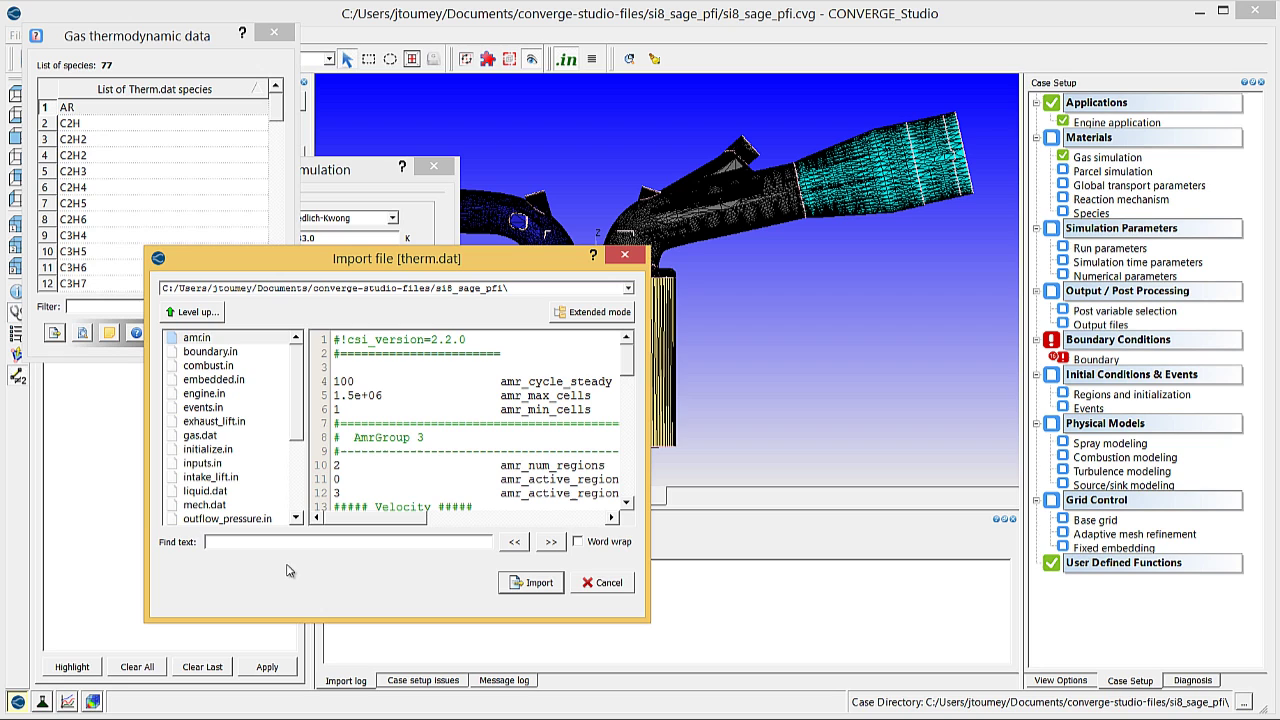
Step: Cancel the import, keep existing thermodynamic and transport data, and confirm Gas simulation
{"action": "left_click", "coordinate": [618, 583]}
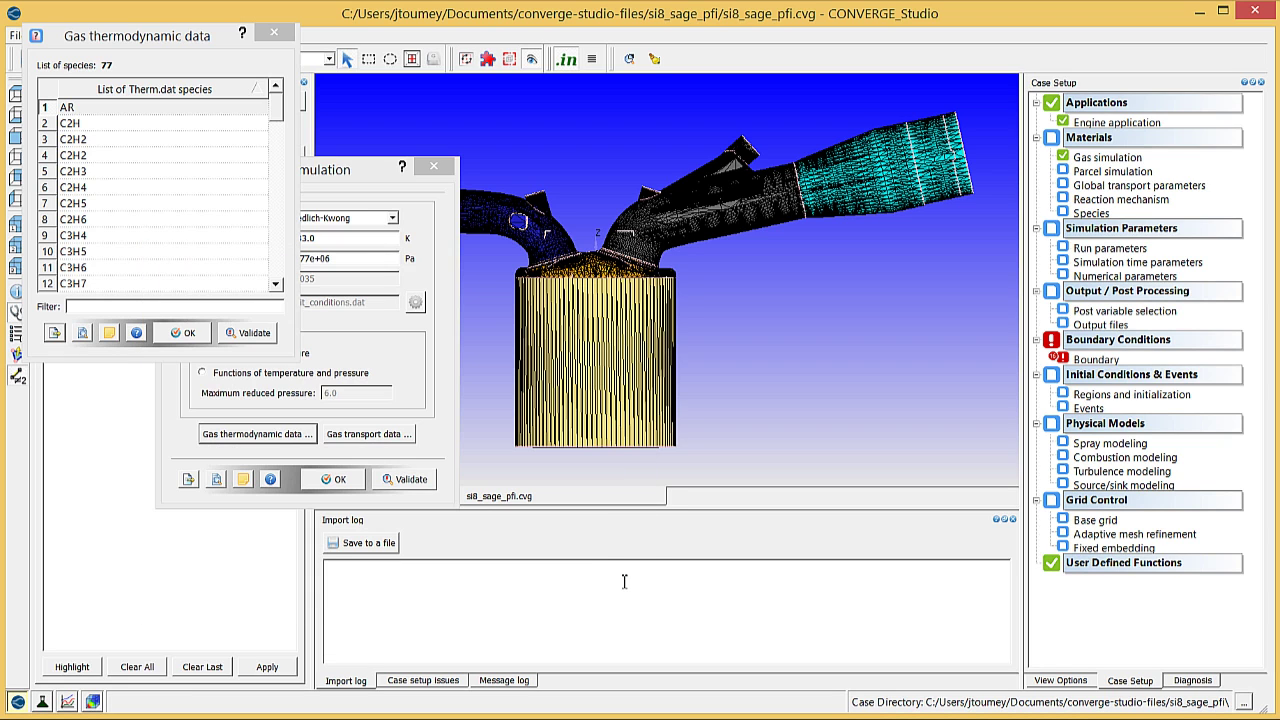
{"action": "left_click", "coordinate": [188, 332]}
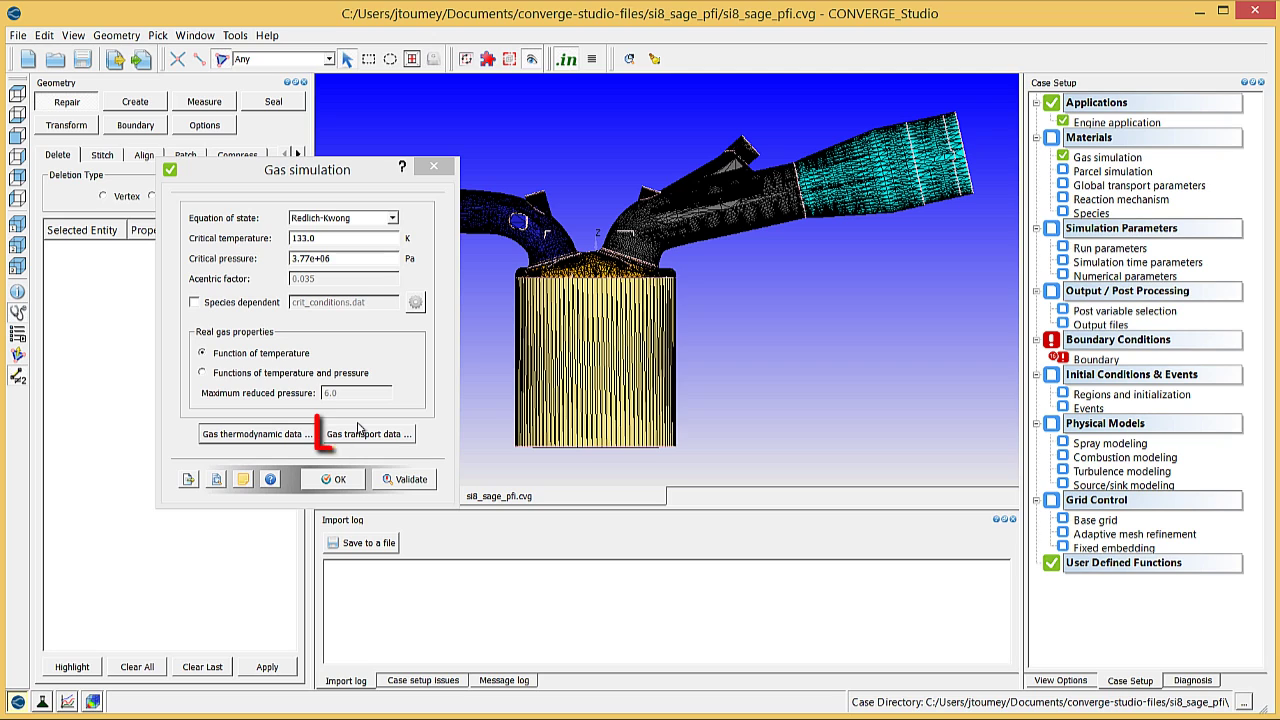
{"action": "left_click", "coordinate": [364, 433]}
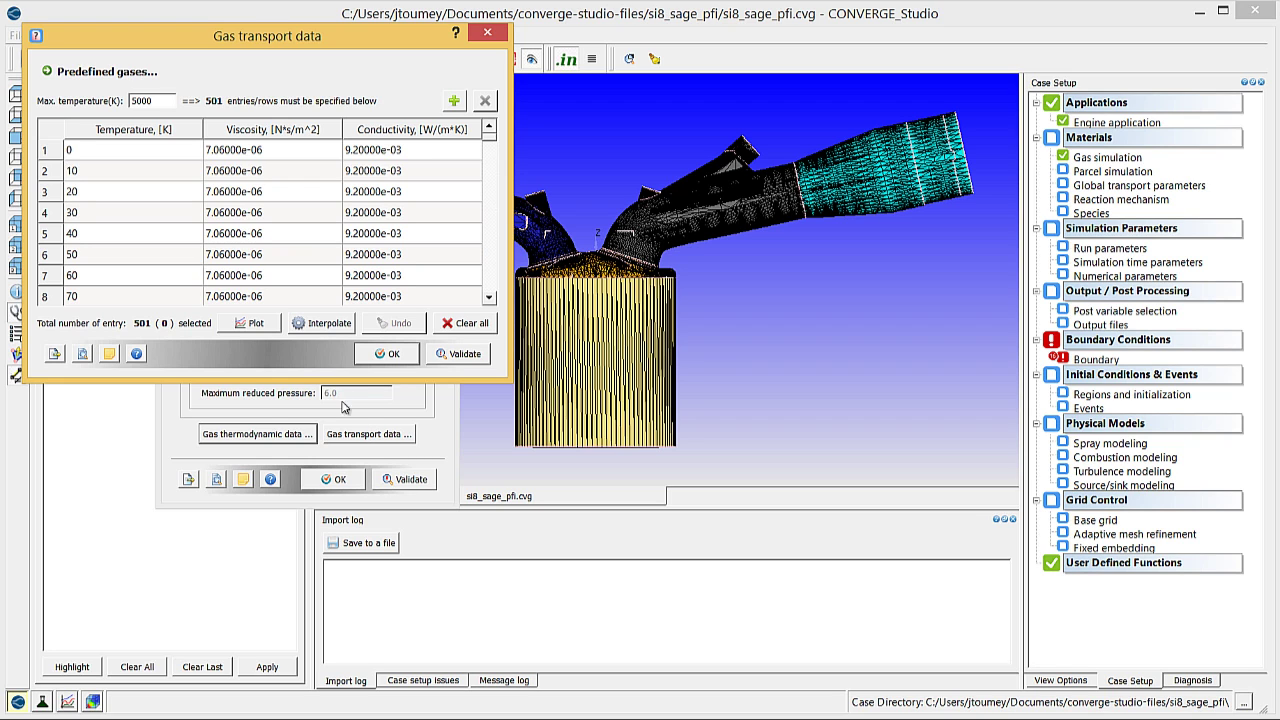
{"action": "left_click", "coordinate": [386, 353]}
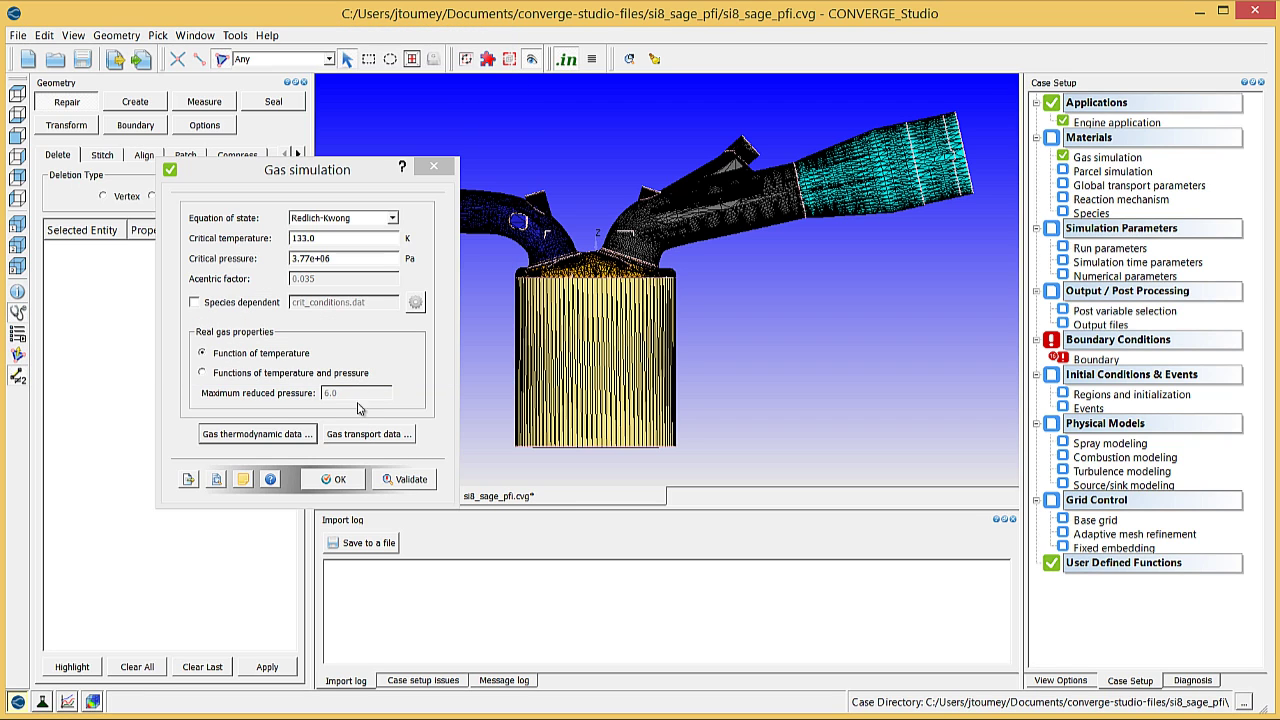
{"action": "left_click", "coordinate": [338, 480]}
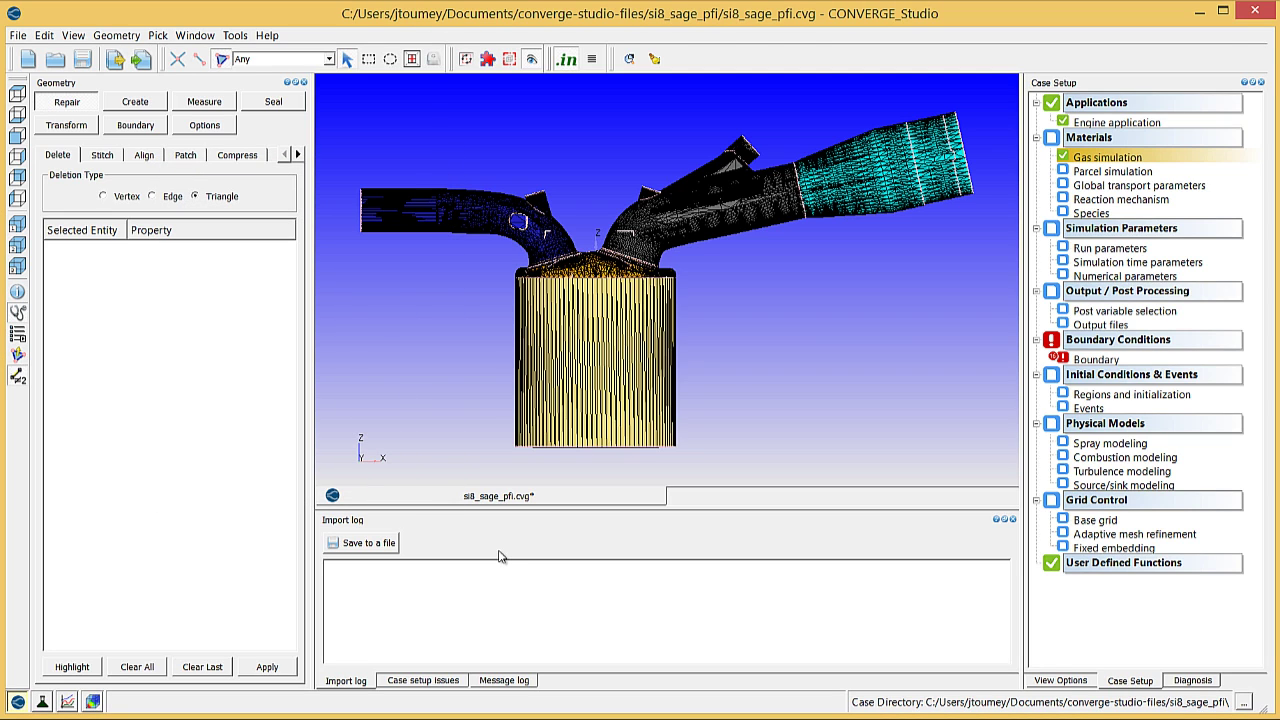
Step: Add predefined liquid IC8H18 to Parcel simulation from the liquid database and accept
{"action": "double_click", "coordinate": [1115, 172]}
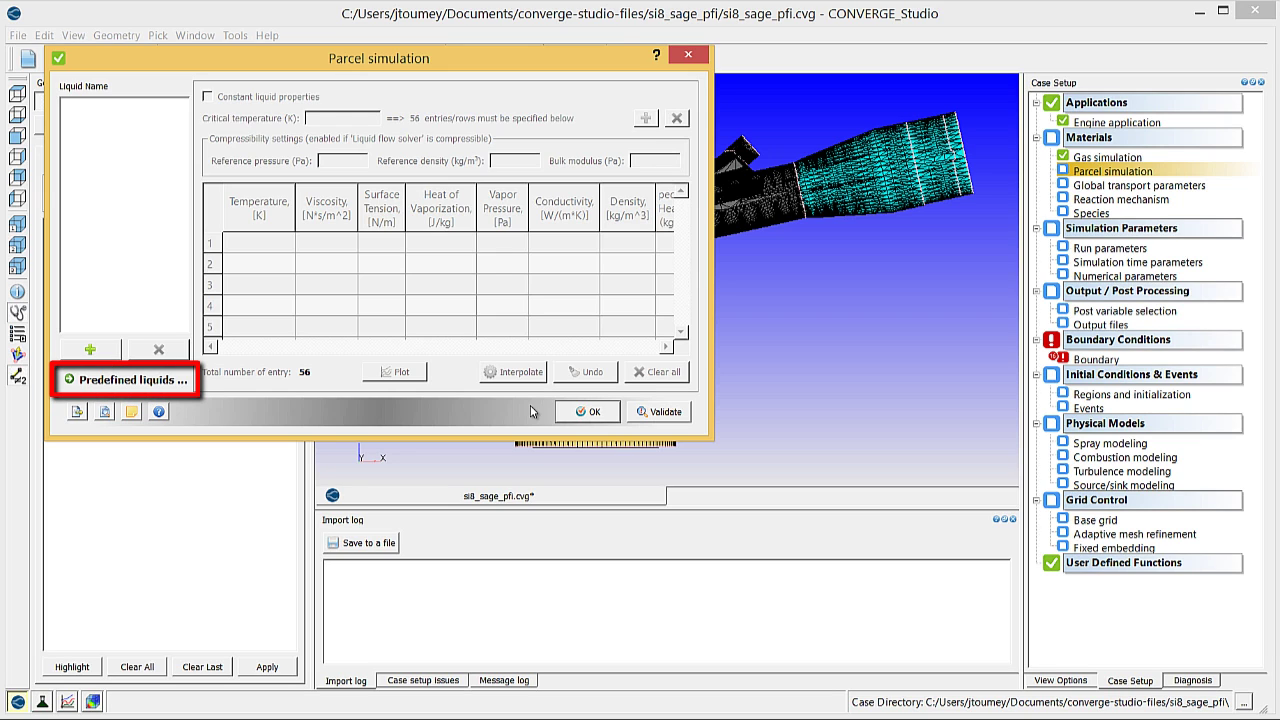
{"action": "left_click", "coordinate": [118, 380]}
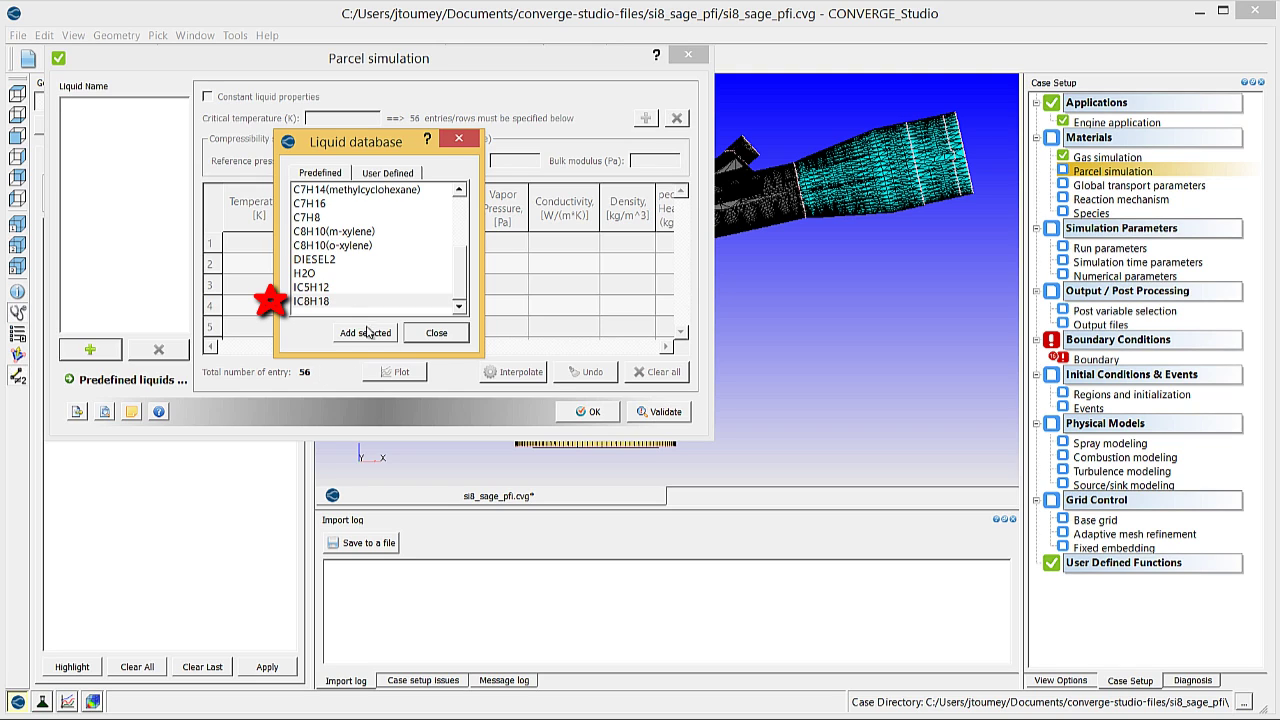
{"action": "left_click", "coordinate": [330, 302]}
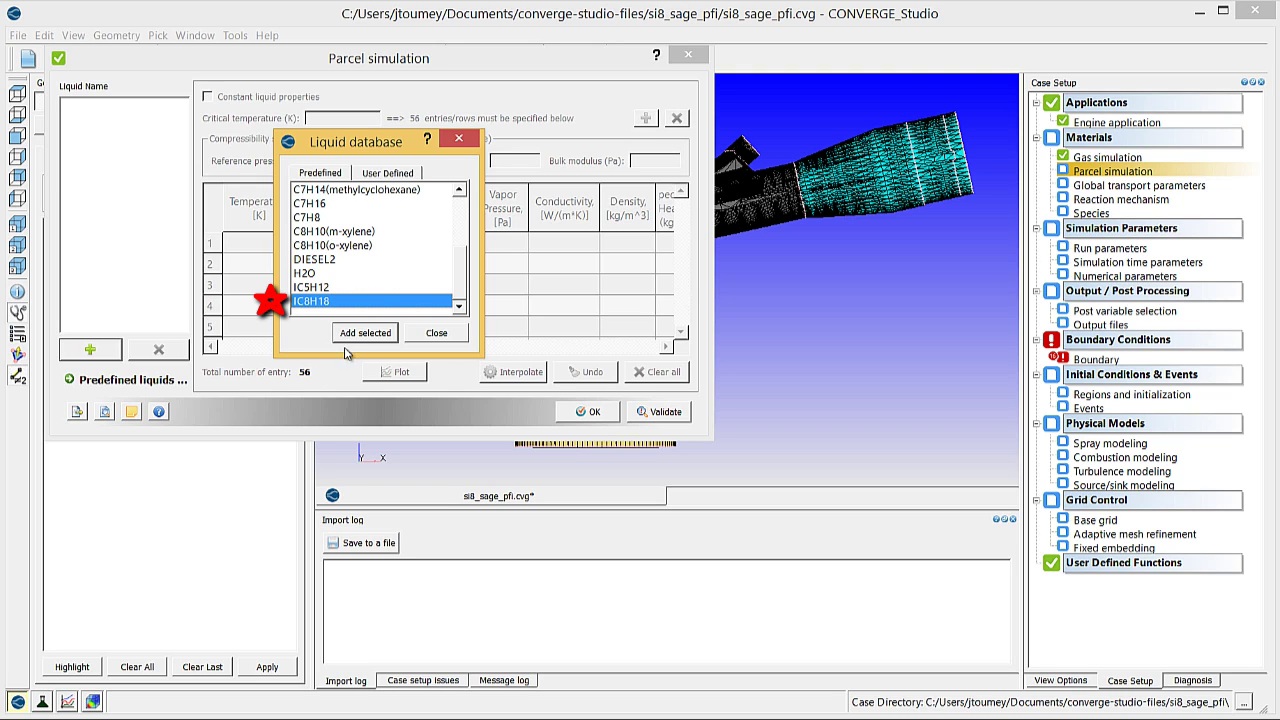
{"action": "left_click", "coordinate": [357, 336]}
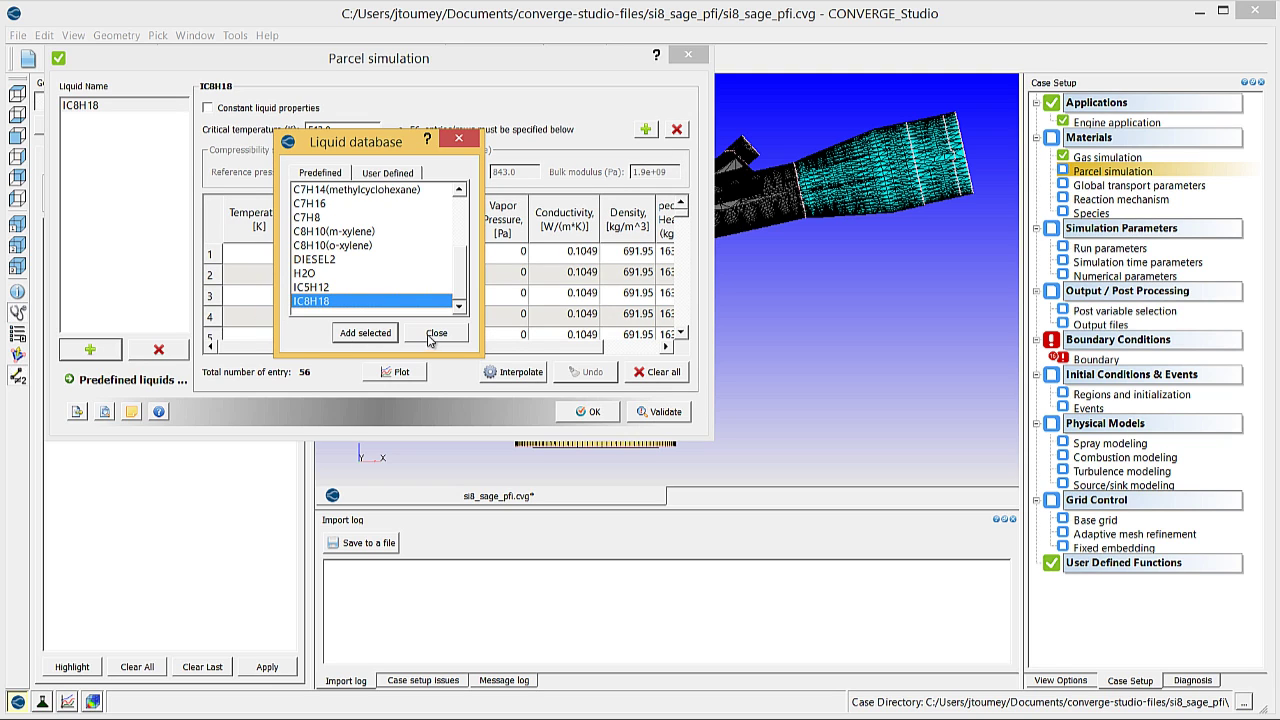
{"action": "left_click", "coordinate": [437, 334]}
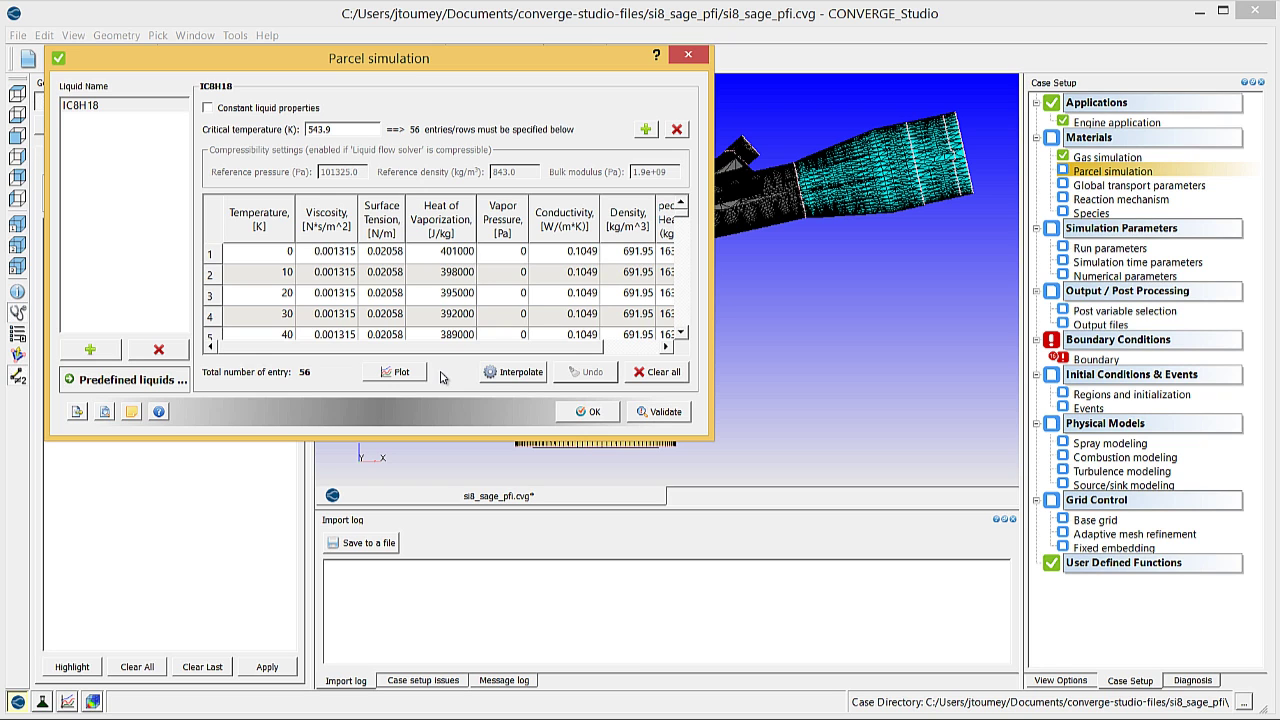
{"action": "left_click", "coordinate": [588, 411]}
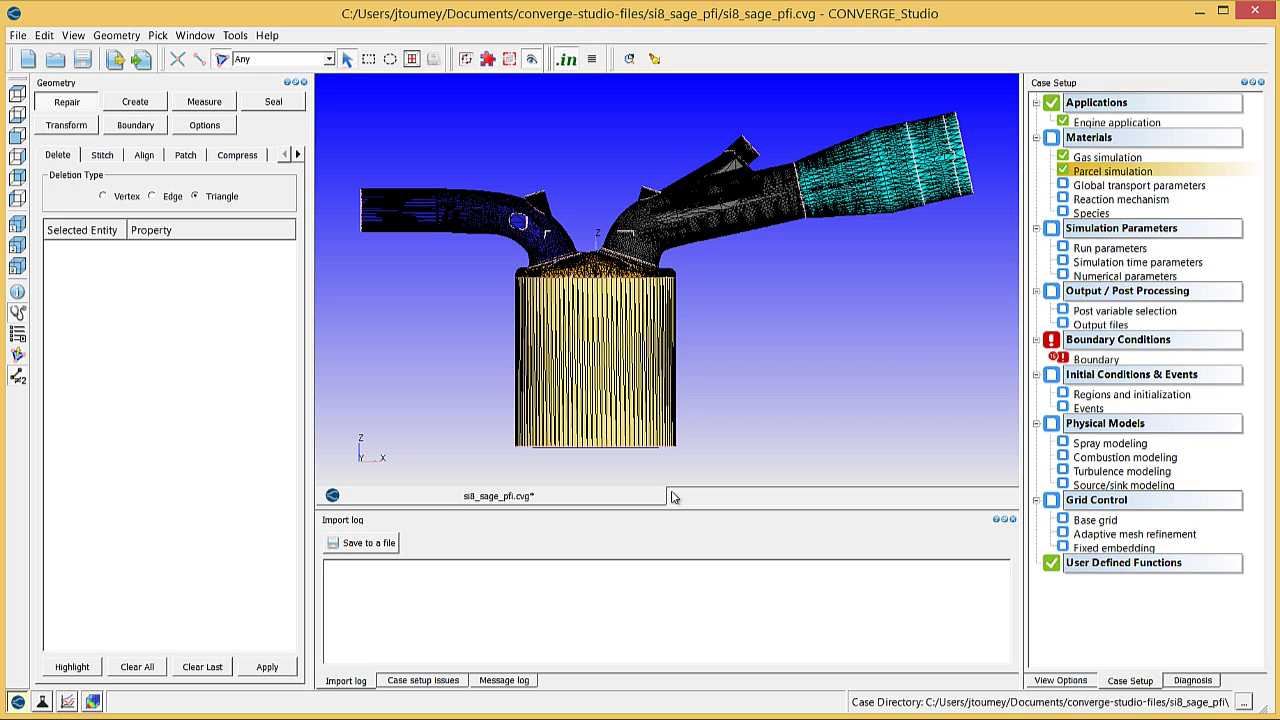
Step: Confirm the global transport parameters unchanged, keeping Prandtl 0.9 and Schmidt 0.78
{"action": "double_click", "coordinate": [1088, 187]}
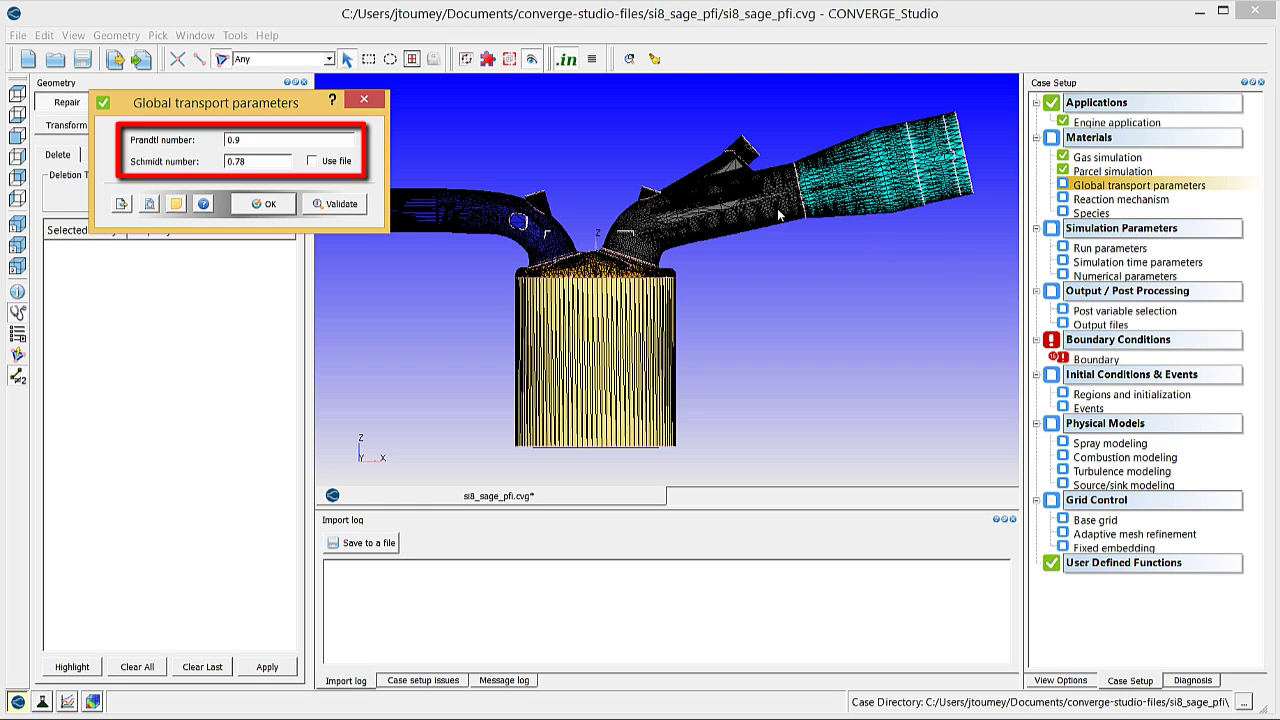
{"action": "left_click", "coordinate": [263, 203]}
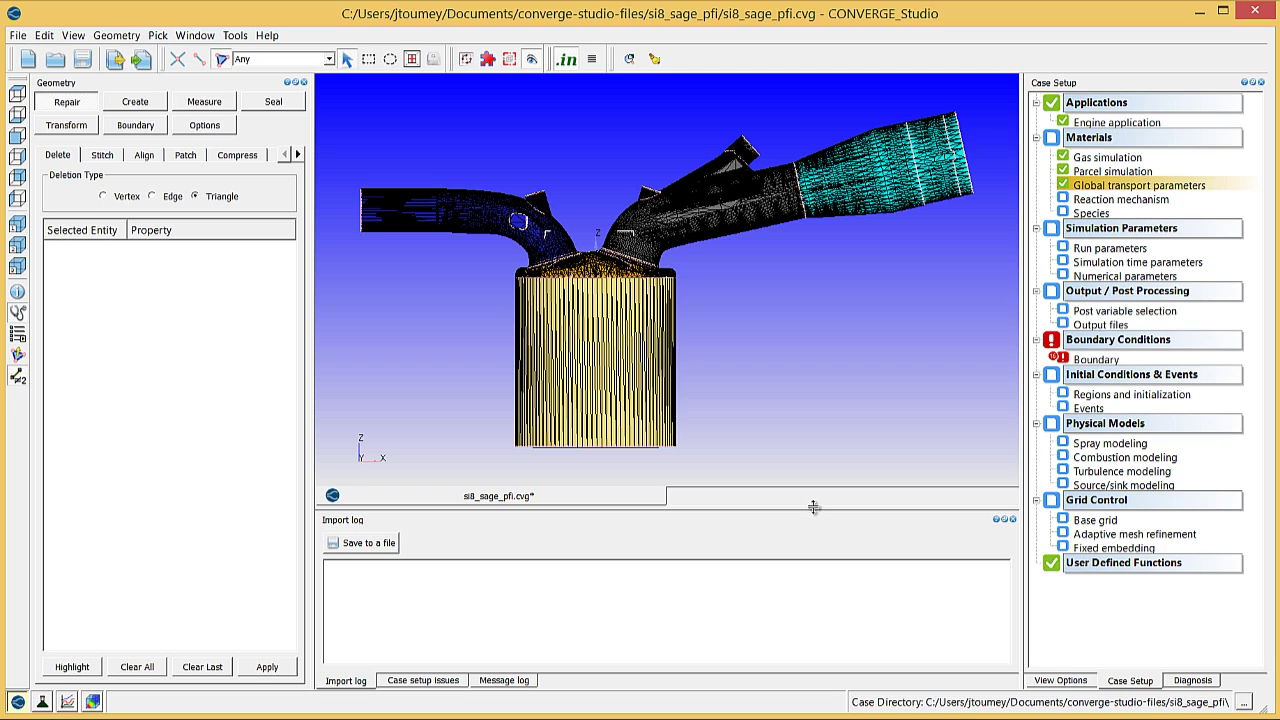
Step: Import the mech.dat reaction mechanism (elements H, O, N, C; 48 species) and confirm it
{"action": "double_click", "coordinate": [1080, 199]}
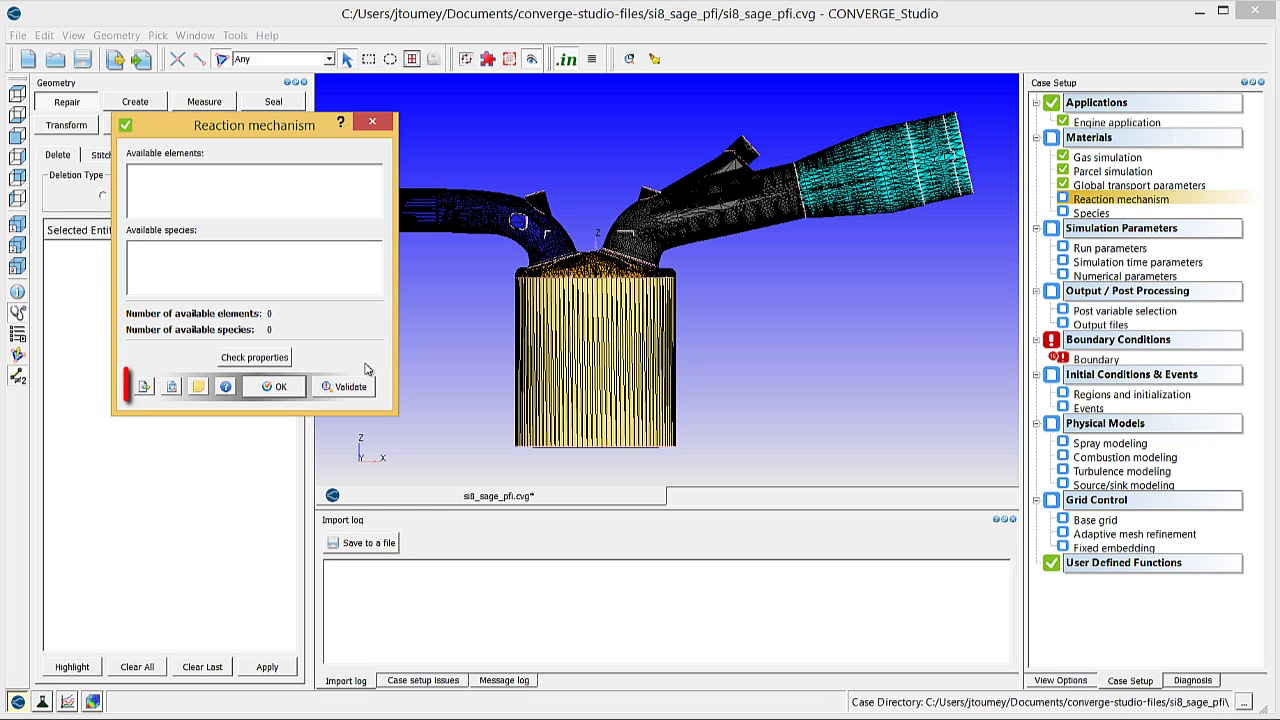
{"action": "left_click", "coordinate": [144, 387]}
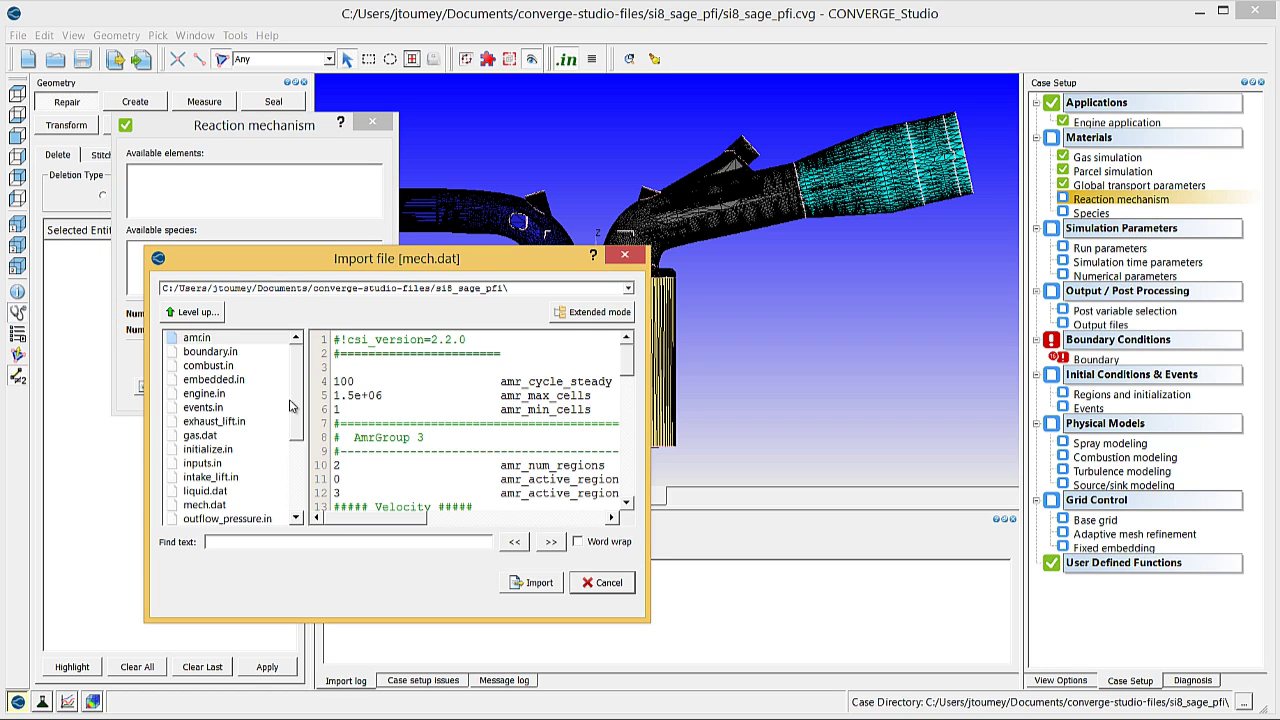
{"action": "scroll", "coordinate": [297, 418], "scroll_direction": "down", "scroll_amount": 1}
{"action": "scroll", "coordinate": [297, 418], "scroll_direction": "down", "scroll_amount": 2}
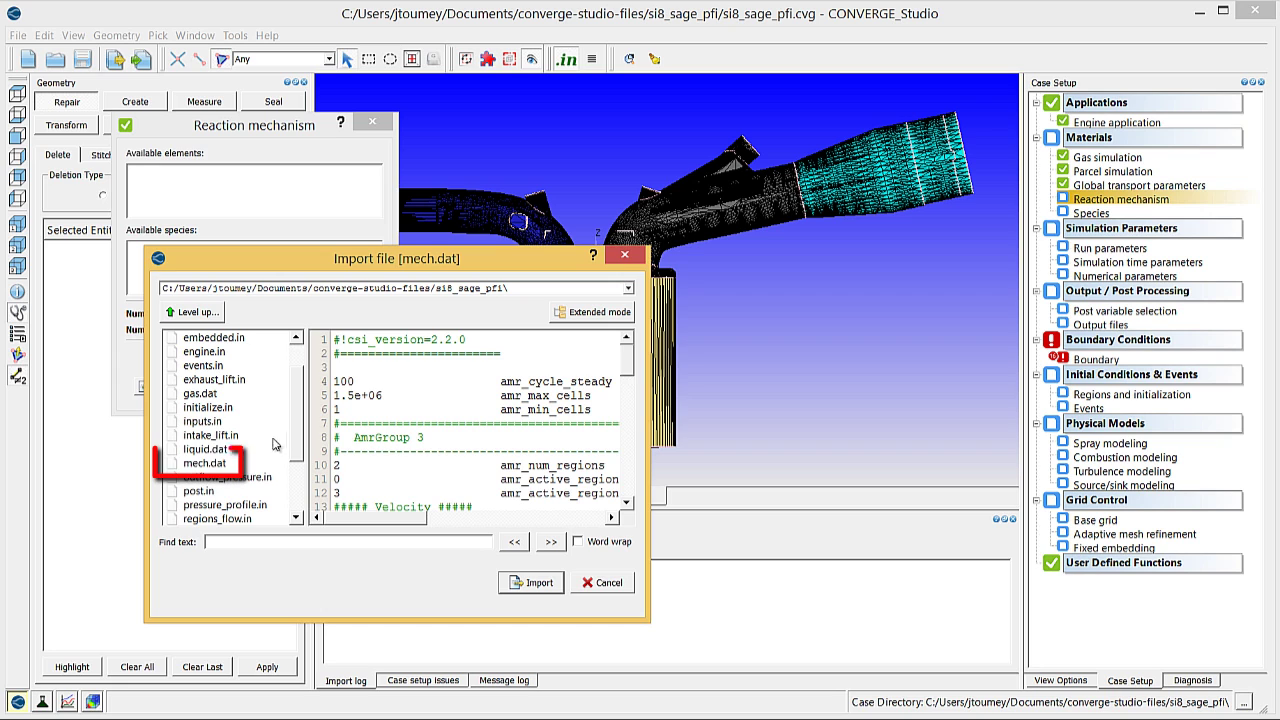
{"action": "left_click", "coordinate": [230, 463]}
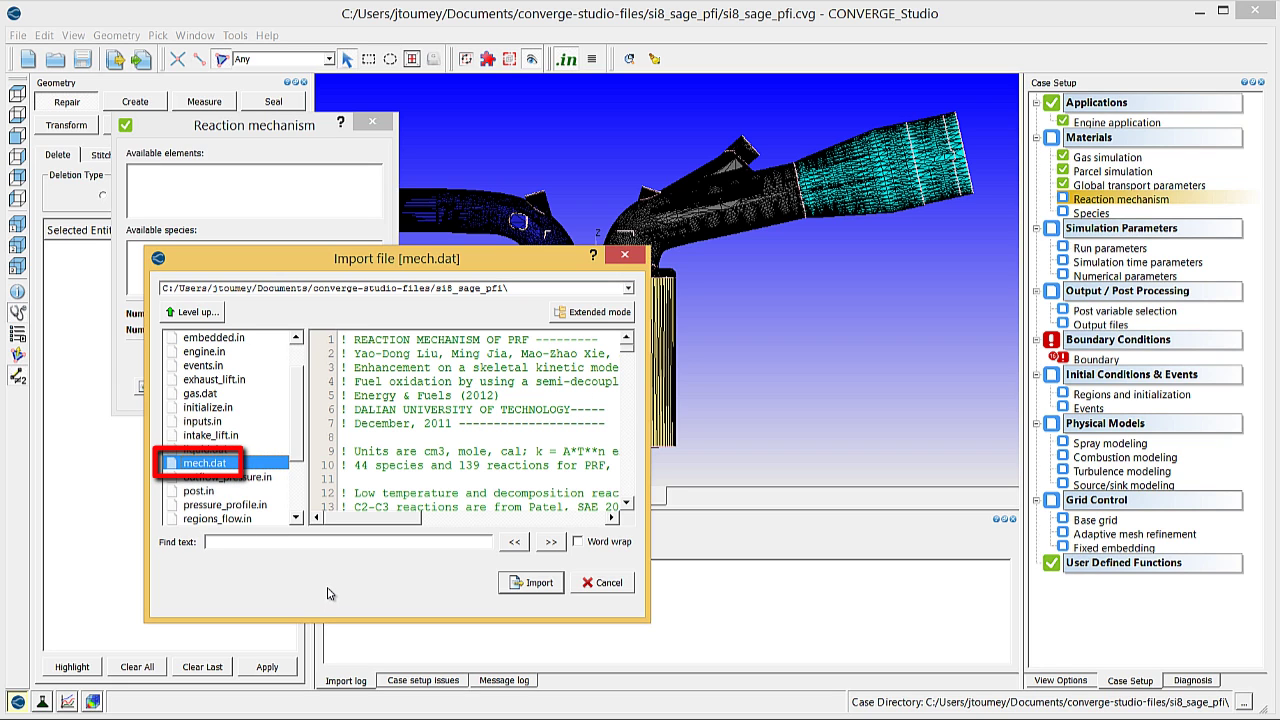
{"action": "left_click", "coordinate": [534, 583]}
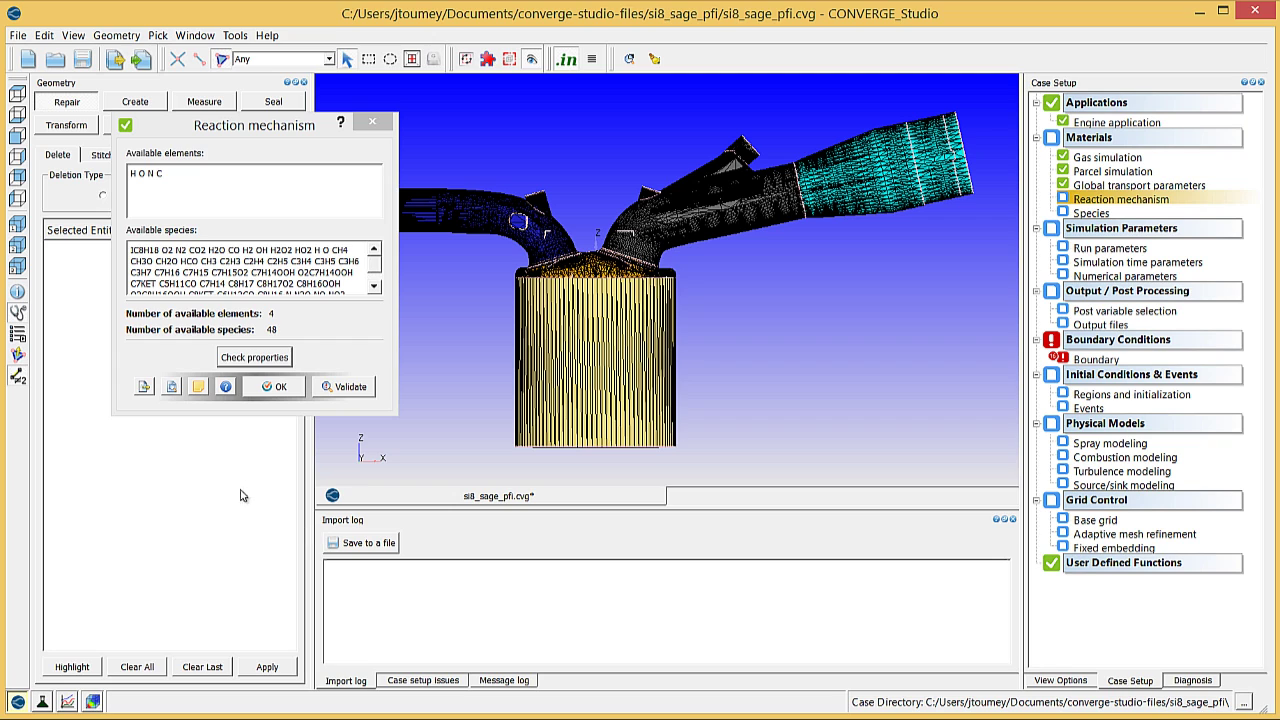
{"action": "left_click", "coordinate": [280, 388]}
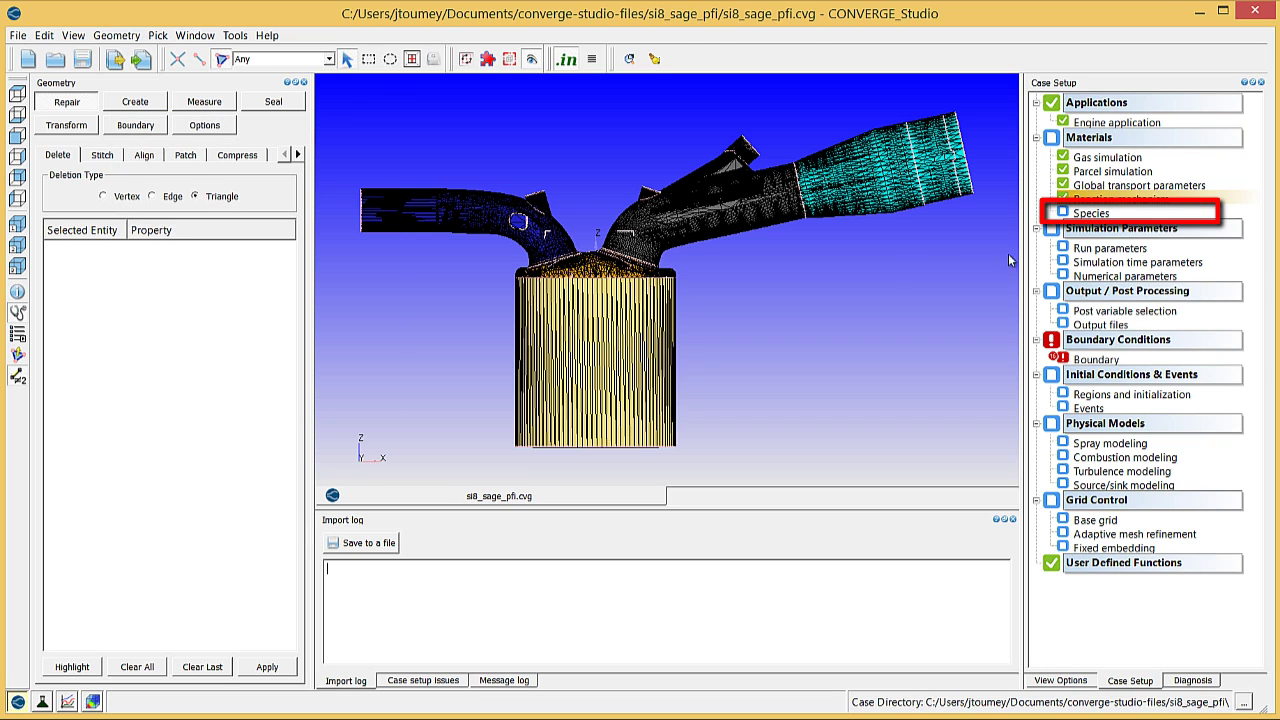
Step: Enter IC8H18 as the only parcel species in the Species settings
{"action": "double_click", "coordinate": [1093, 212]}
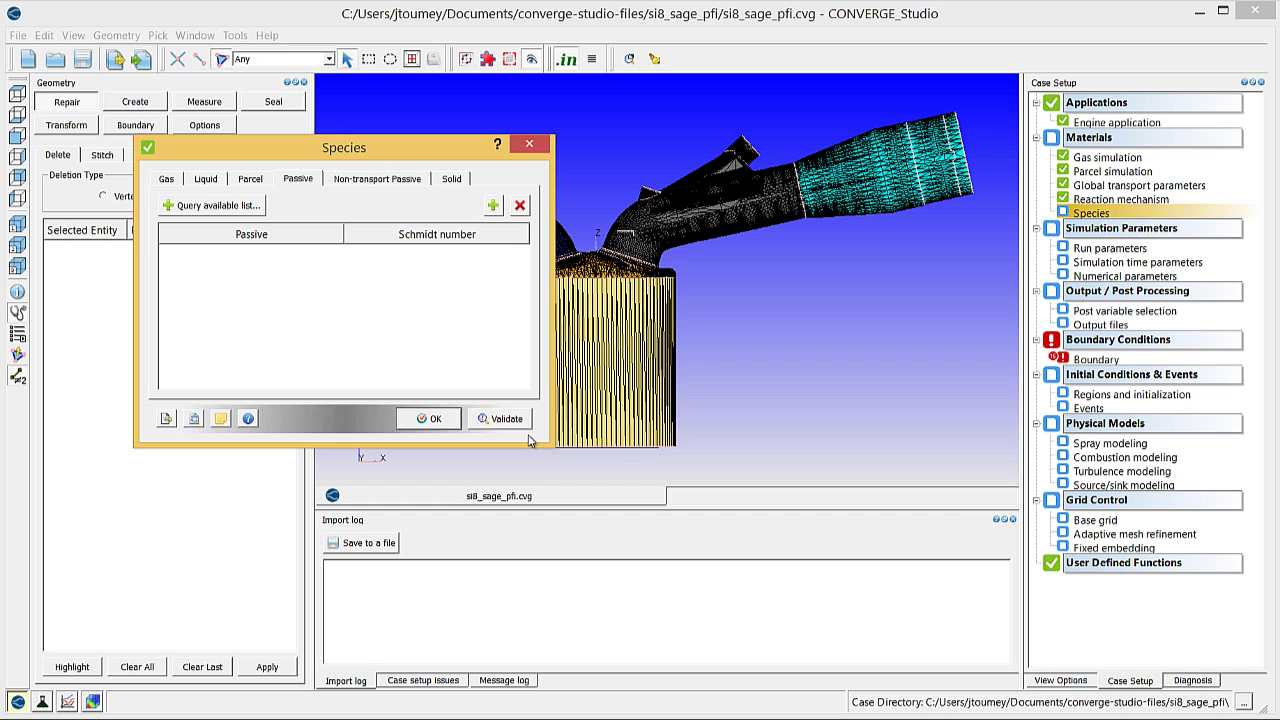
{"action": "left_click", "coordinate": [251, 182]}
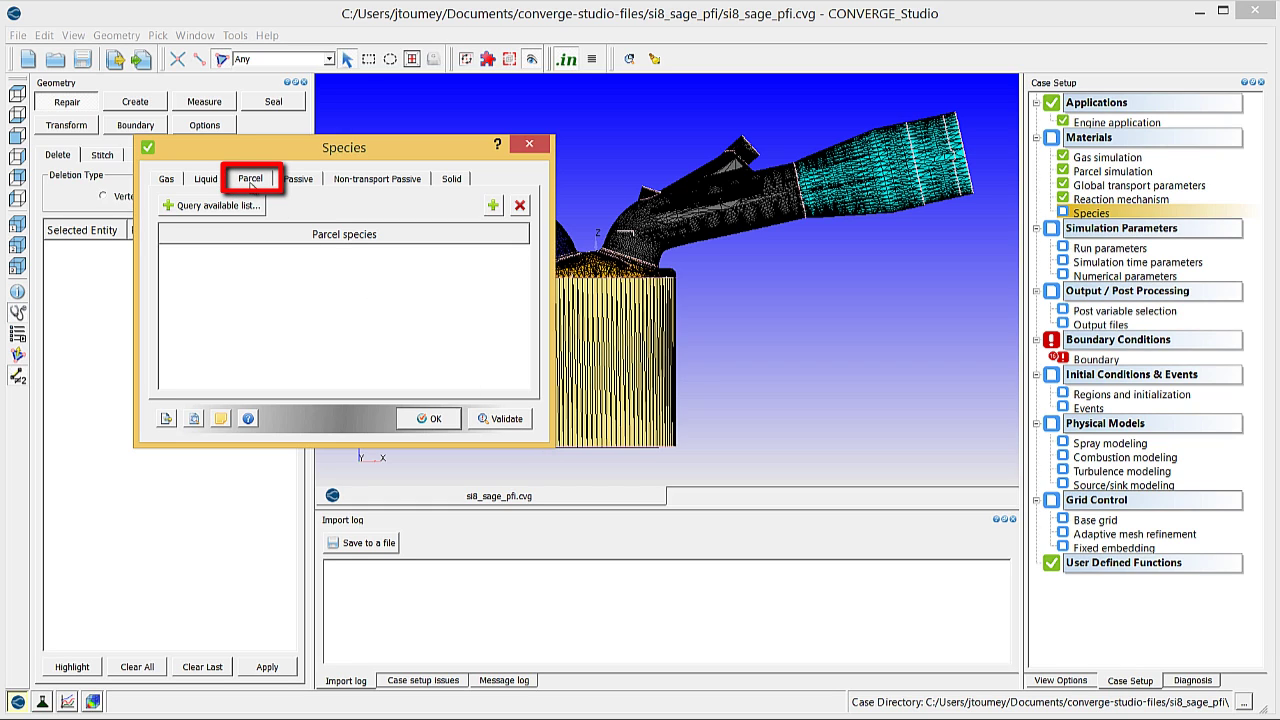
{"action": "left_click", "coordinate": [492, 206]}
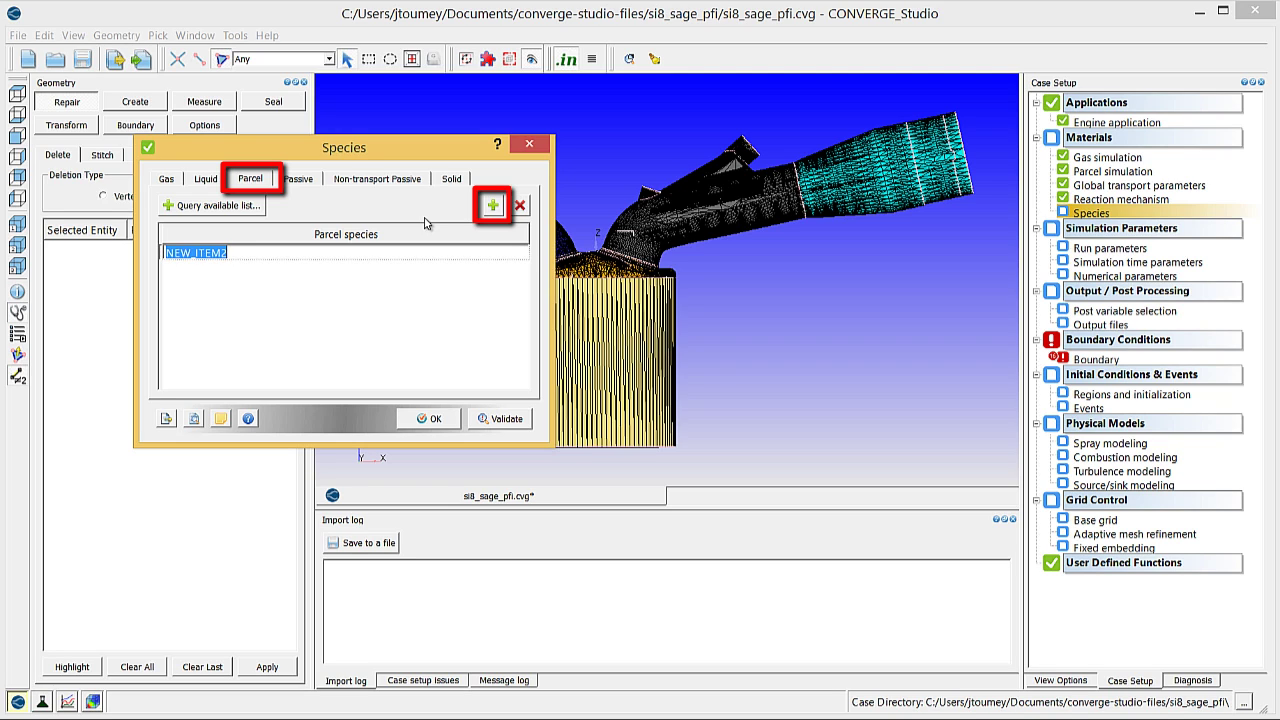
{"action": "type", "text": "I"}
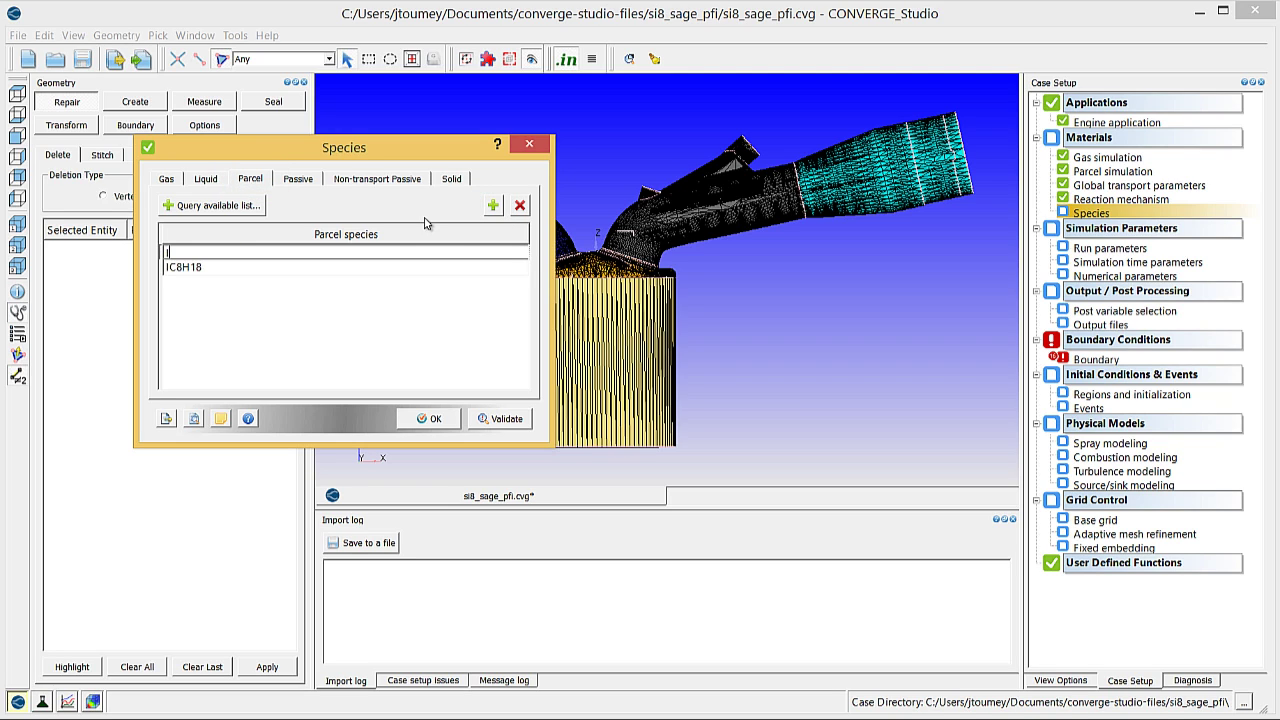
{"action": "type", "text": "C8"}
{"action": "left_click", "coordinate": [206, 268]}
{"action": "key", "text": "Return"}
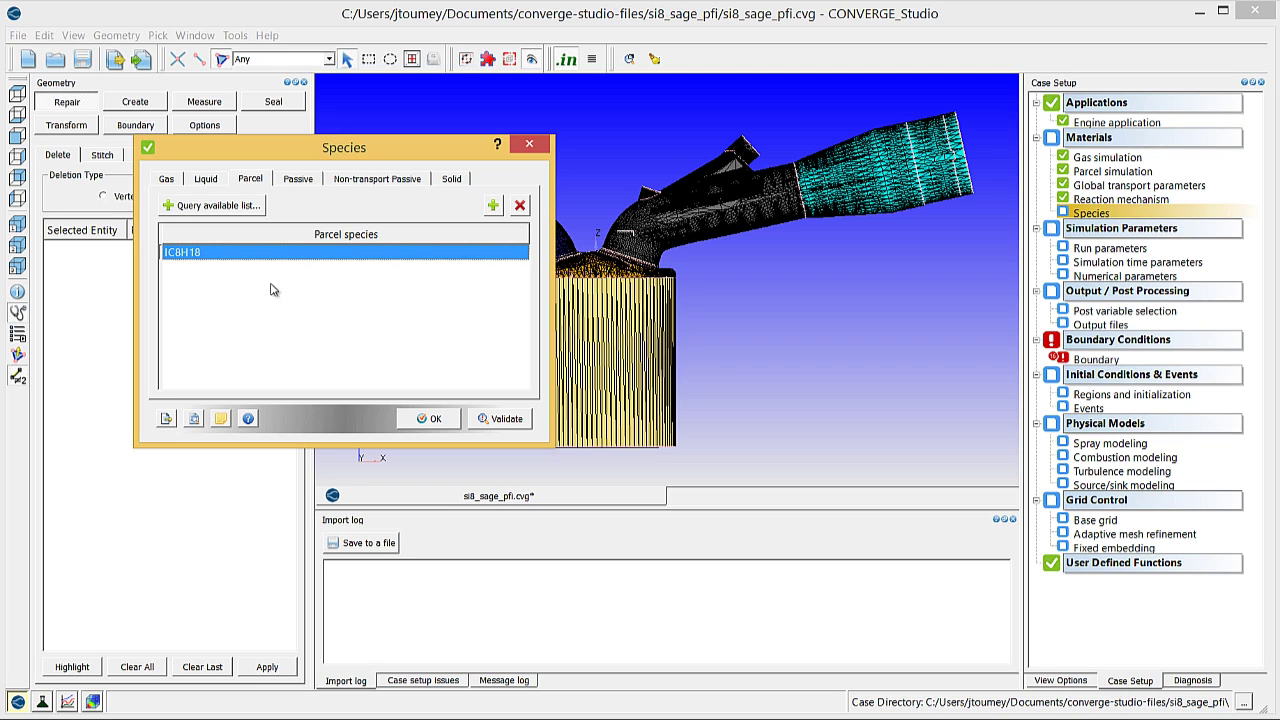
Step: Add three new passive species rows on the Passive tab
{"action": "left_click", "coordinate": [300, 180]}
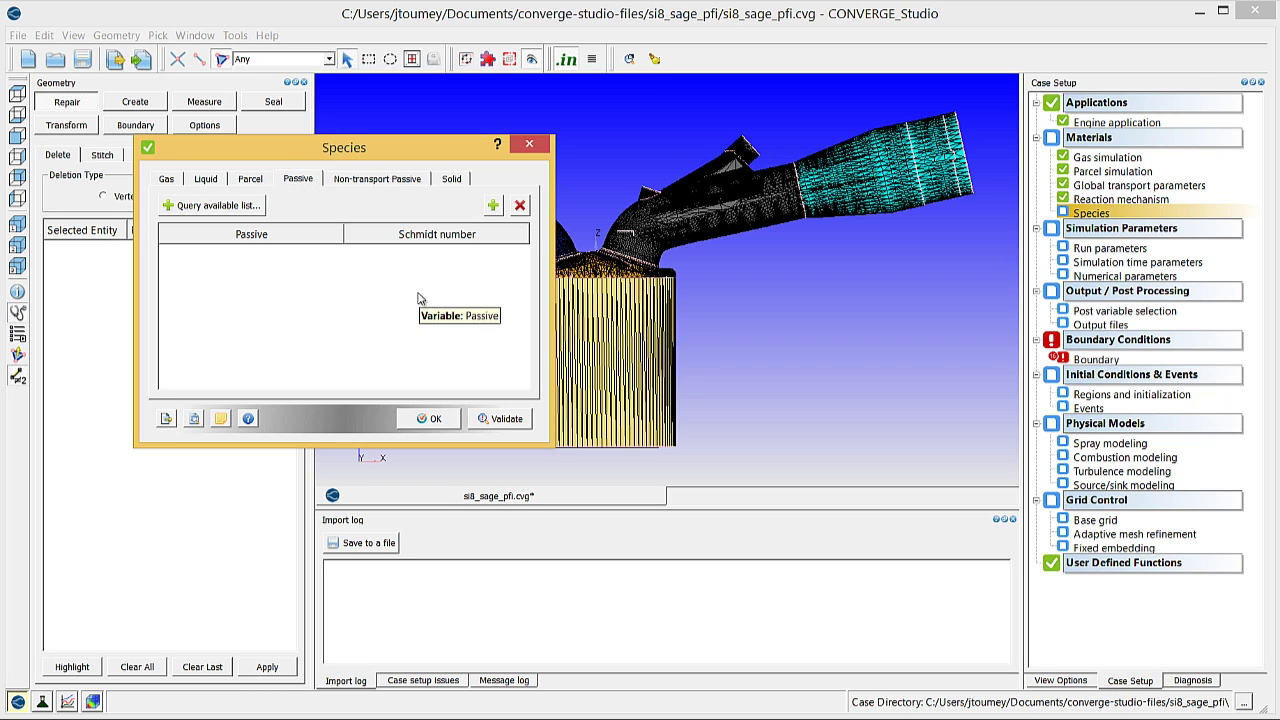
{"action": "left_click", "coordinate": [493, 206]}
{"action": "left_click", "coordinate": [493, 206]}
{"action": "left_click", "coordinate": [493, 206]}
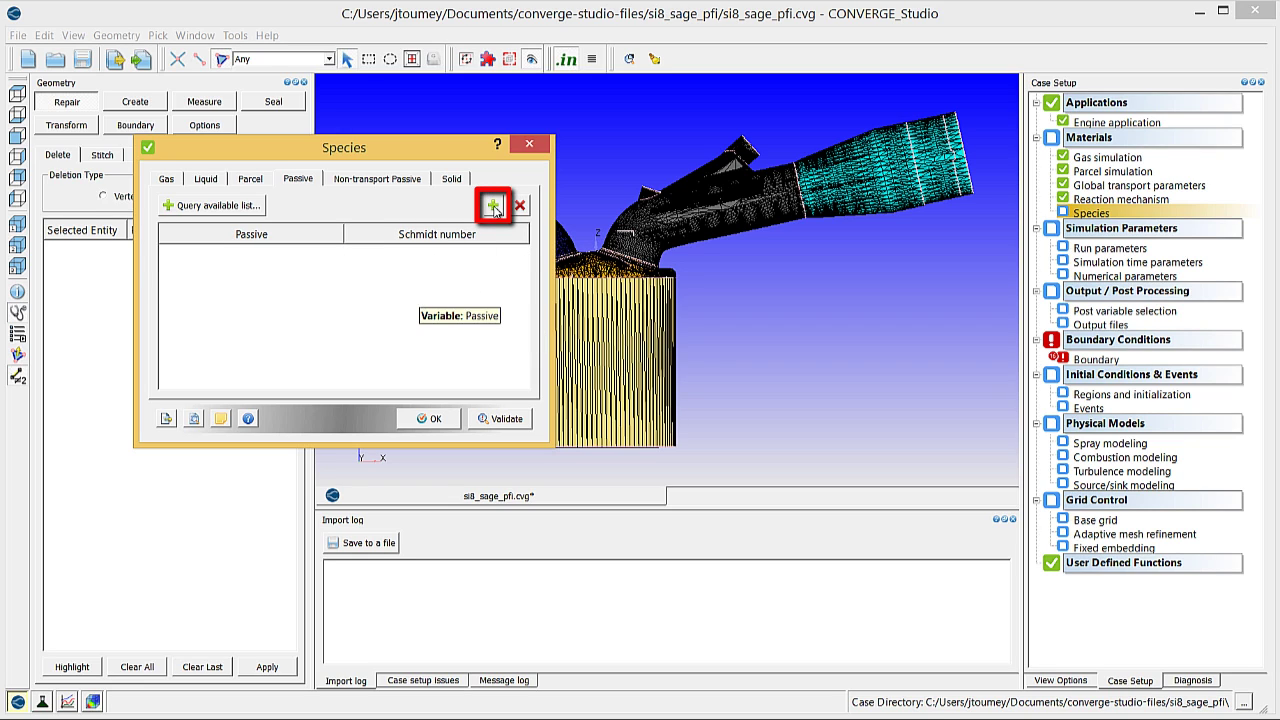
{"action": "left_click", "coordinate": [493, 206]}
{"action": "left_click", "coordinate": [493, 206]}
{"action": "left_click", "coordinate": [493, 206]}
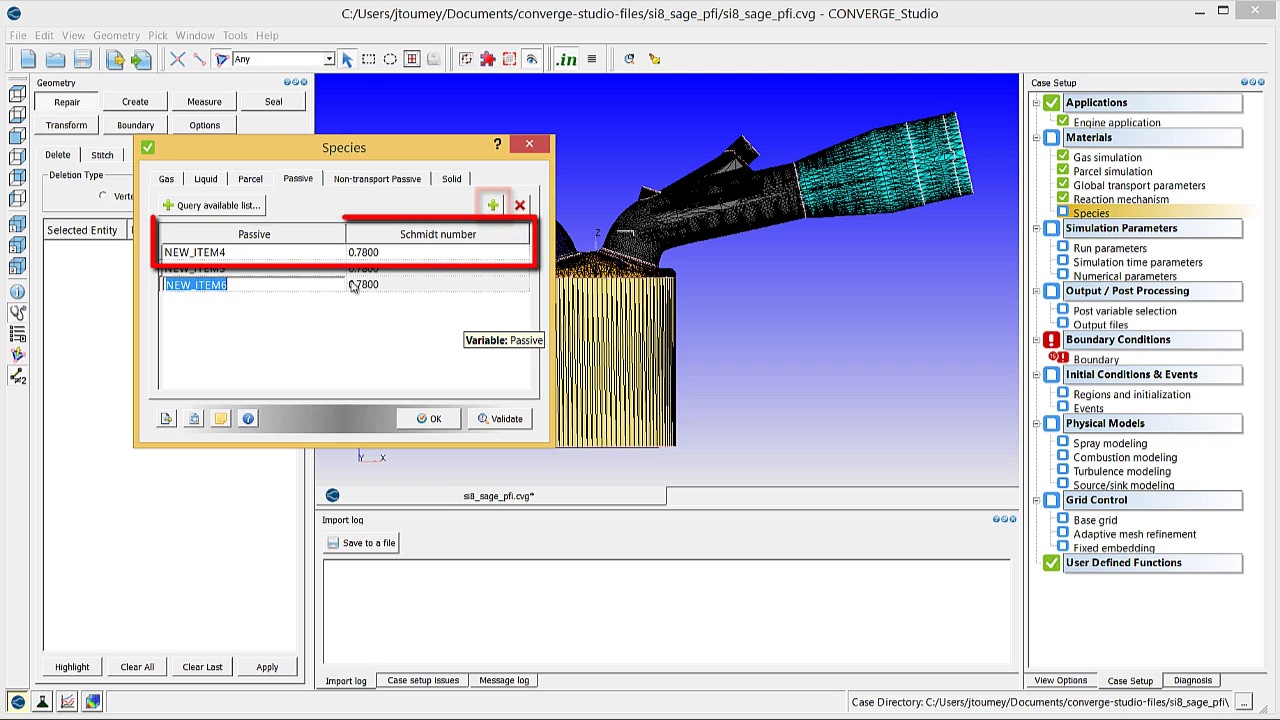
Step: Rename the passive species INTAKE, CYLINDER and EXHAUST and accept the Species settings
{"action": "left_click", "coordinate": [276, 252]}
{"action": "left_click", "coordinate": [276, 253]}
{"action": "double_click", "coordinate": [276, 253]}
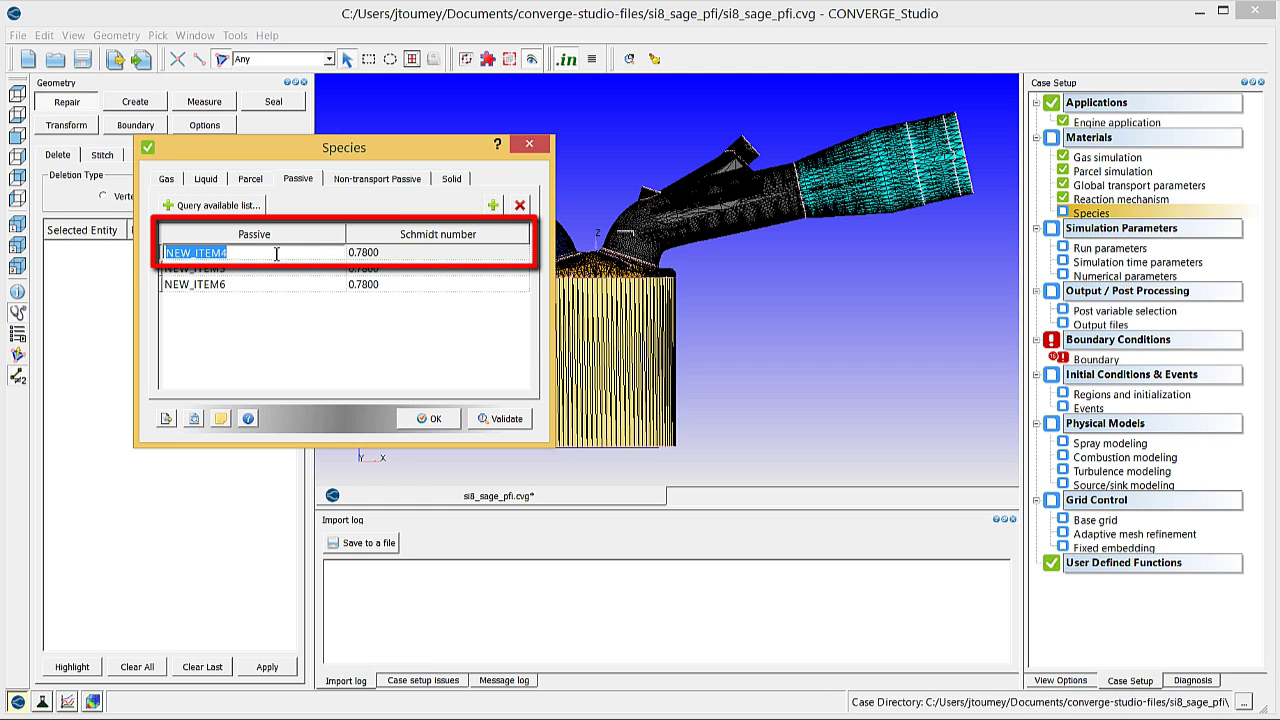
{"action": "type", "text": "INTAKE"}
{"action": "key", "text": "Return"}
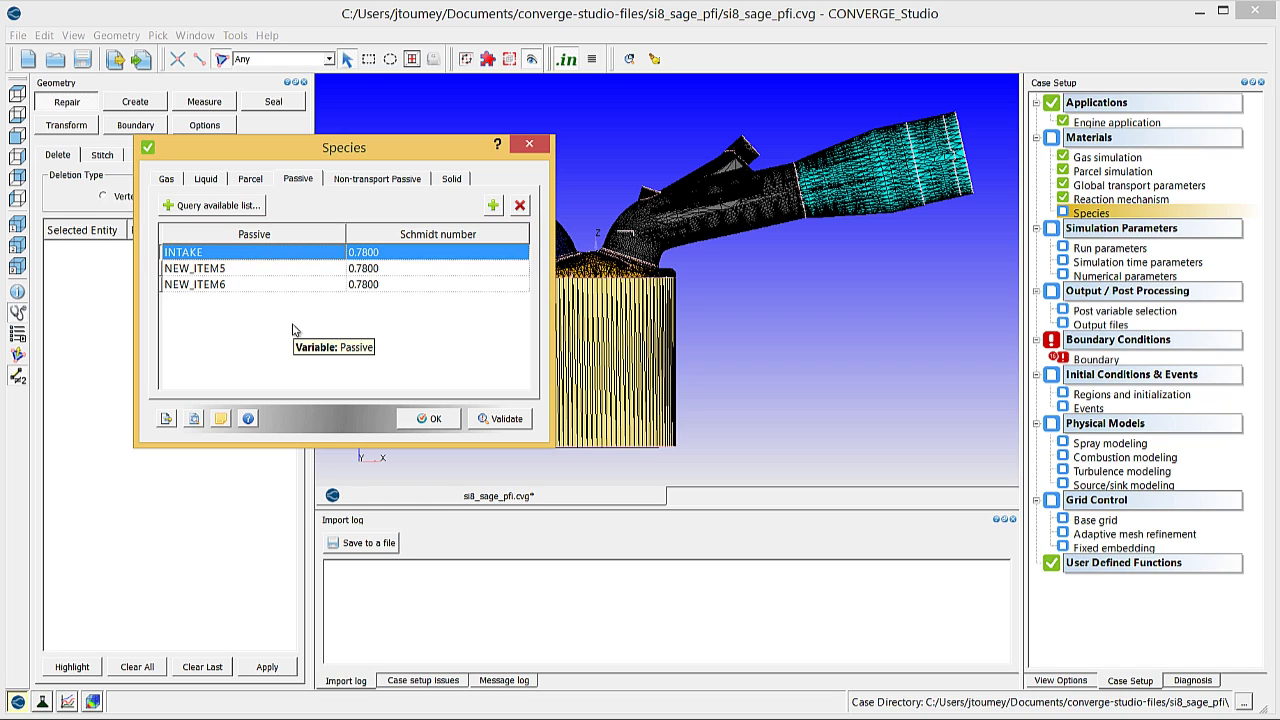
{"action": "double_click", "coordinate": [232, 268]}
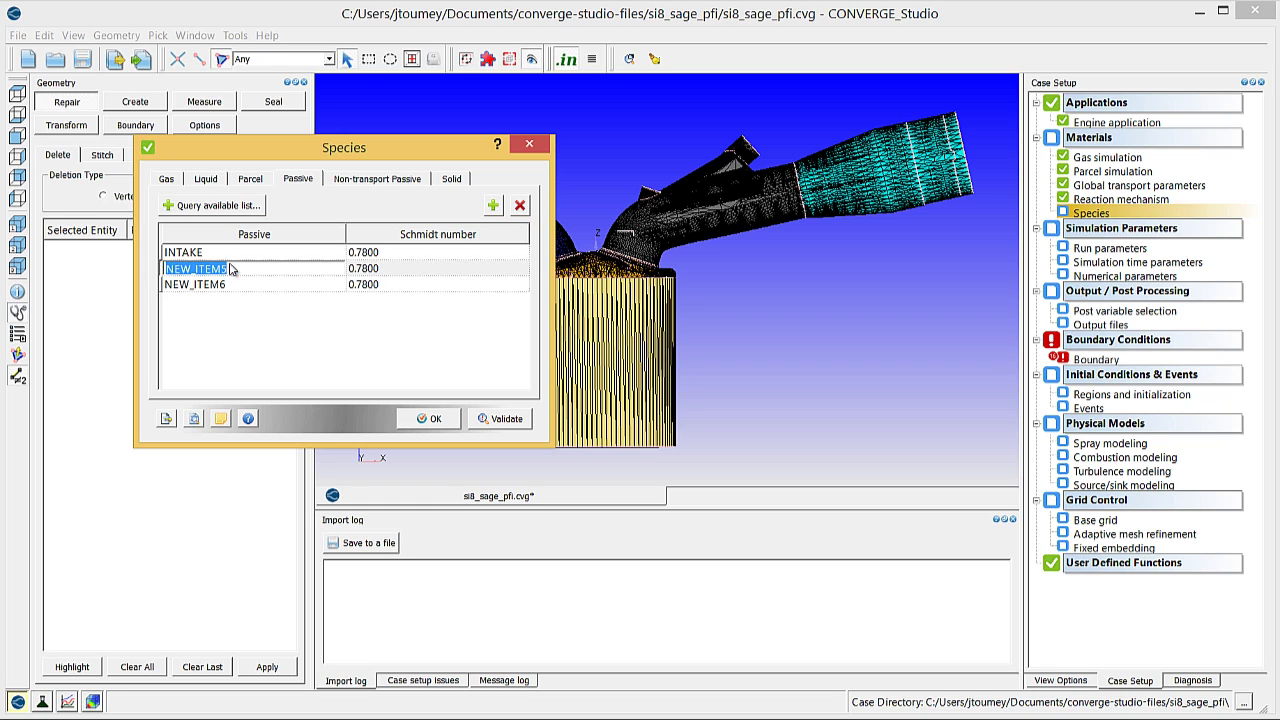
{"action": "type", "text": "CYLINDER"}
{"action": "left_click", "coordinate": [270, 289]}
{"action": "double_click", "coordinate": [270, 289]}
{"action": "type", "text": "EXHA"}
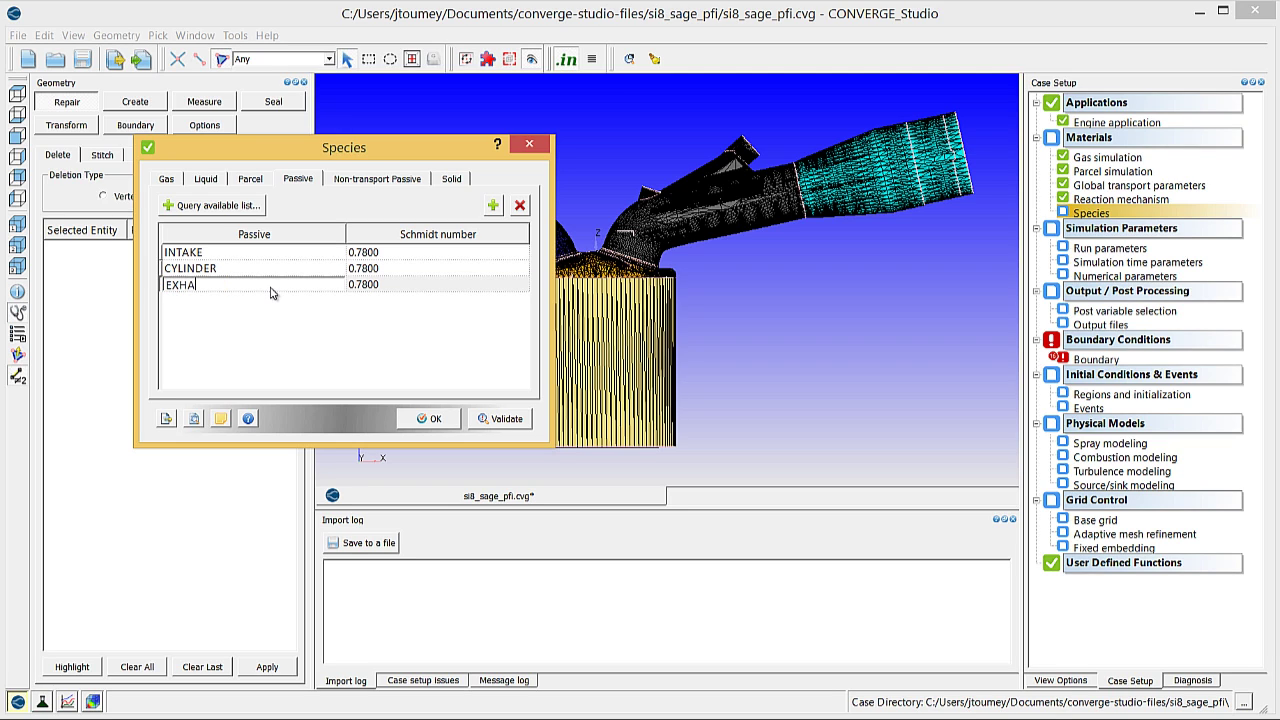
{"action": "type", "text": "UST"}
{"action": "left_click", "coordinate": [282, 318]}
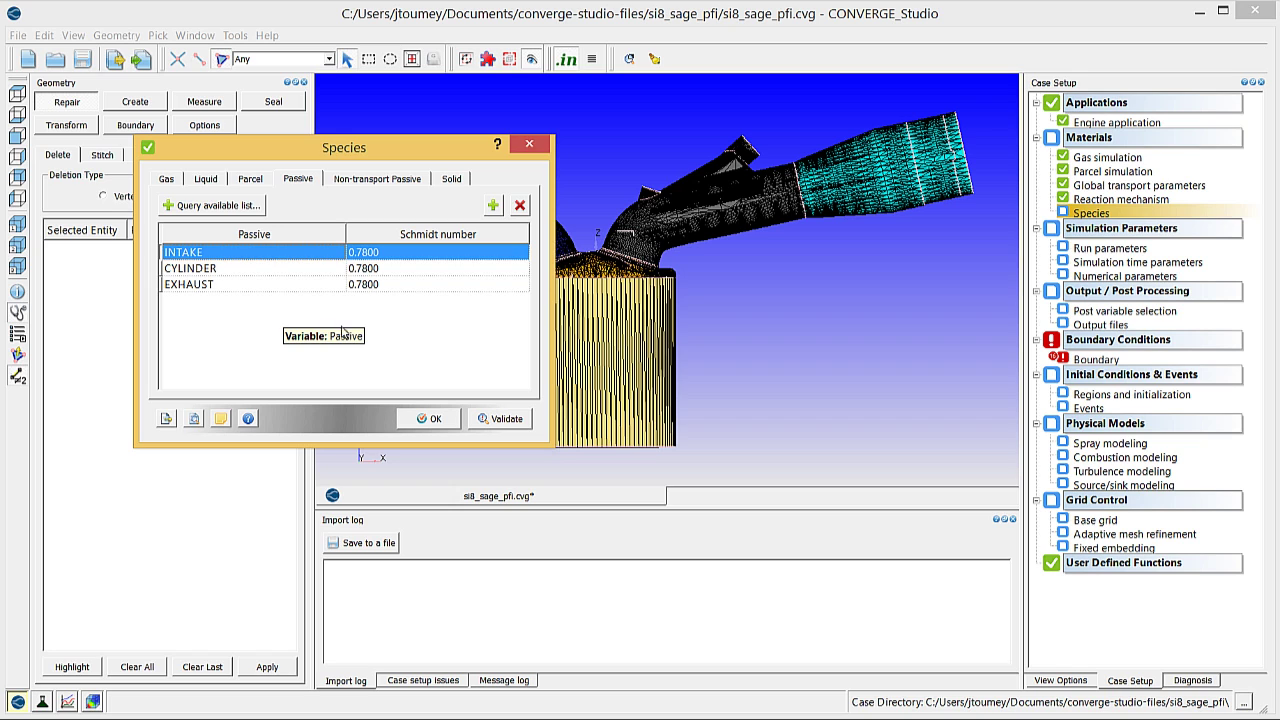
{"action": "left_click", "coordinate": [431, 422]}
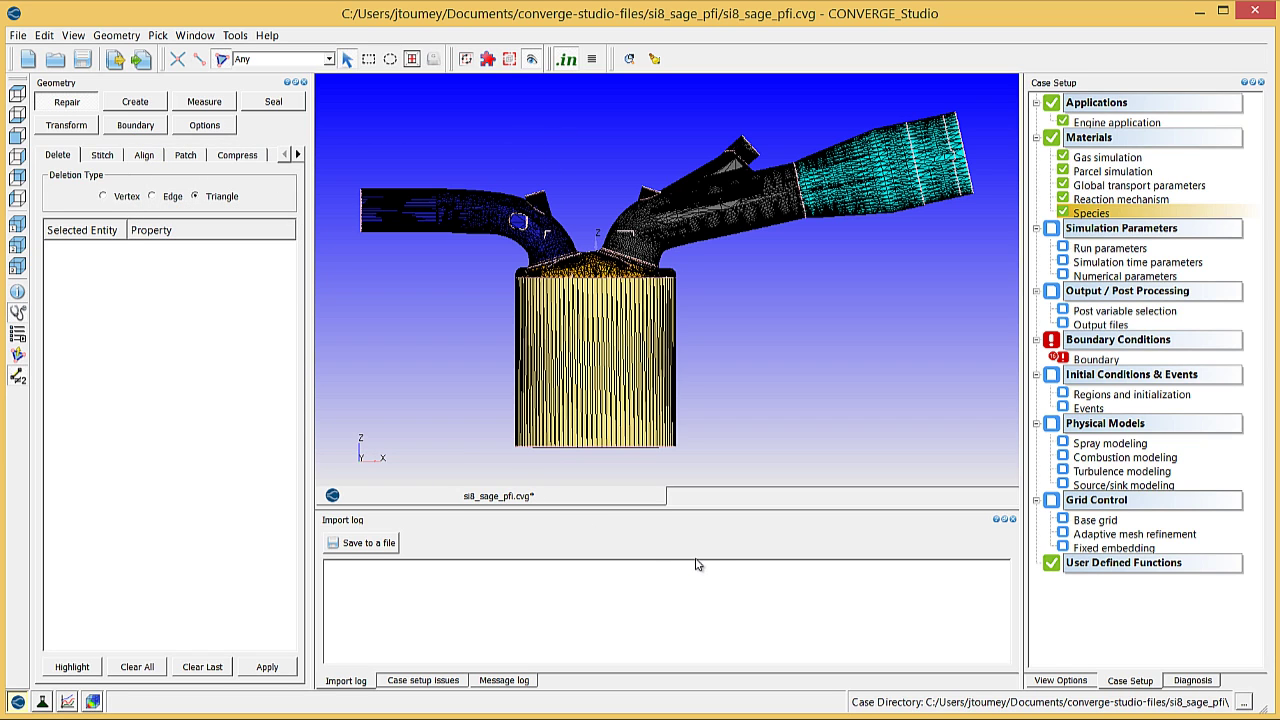
Step: Accept run parameters, then set simulation time -520 to 120 deg, time-steps 5e-7 initial, 2.5e-5 maximum
{"action": "double_click", "coordinate": [1110, 248]}
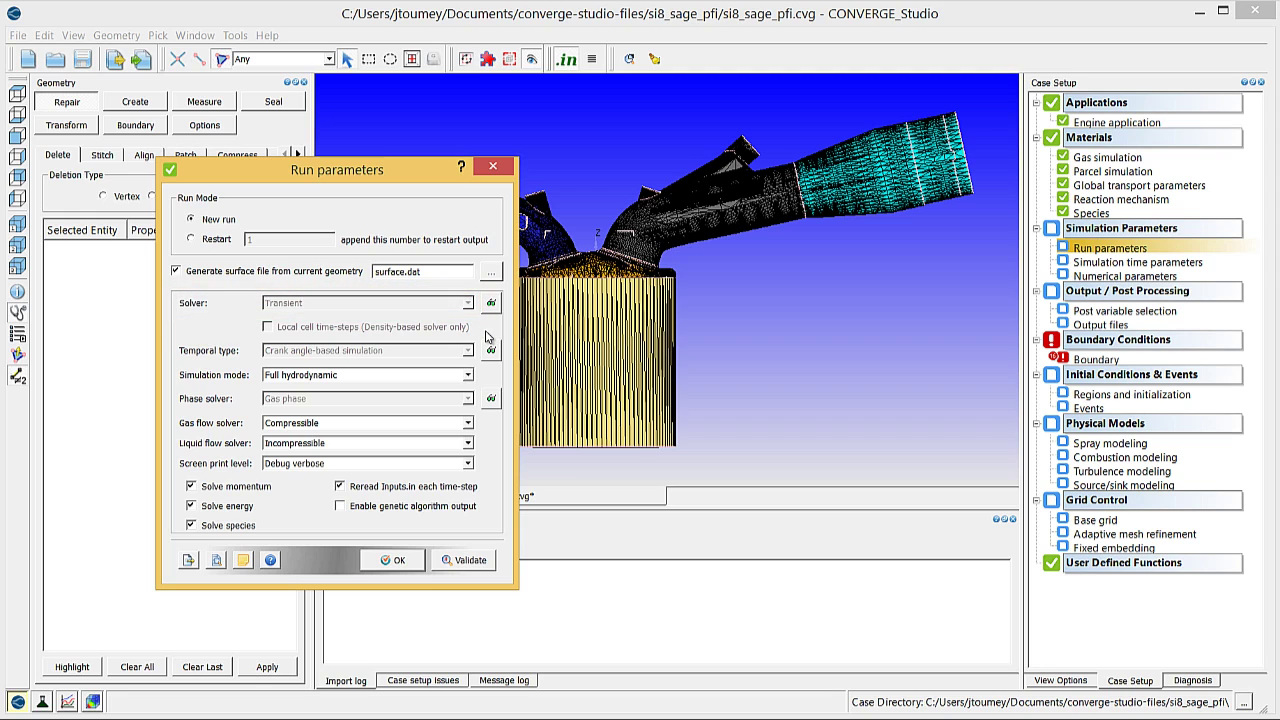
{"action": "left_click", "coordinate": [394, 560]}
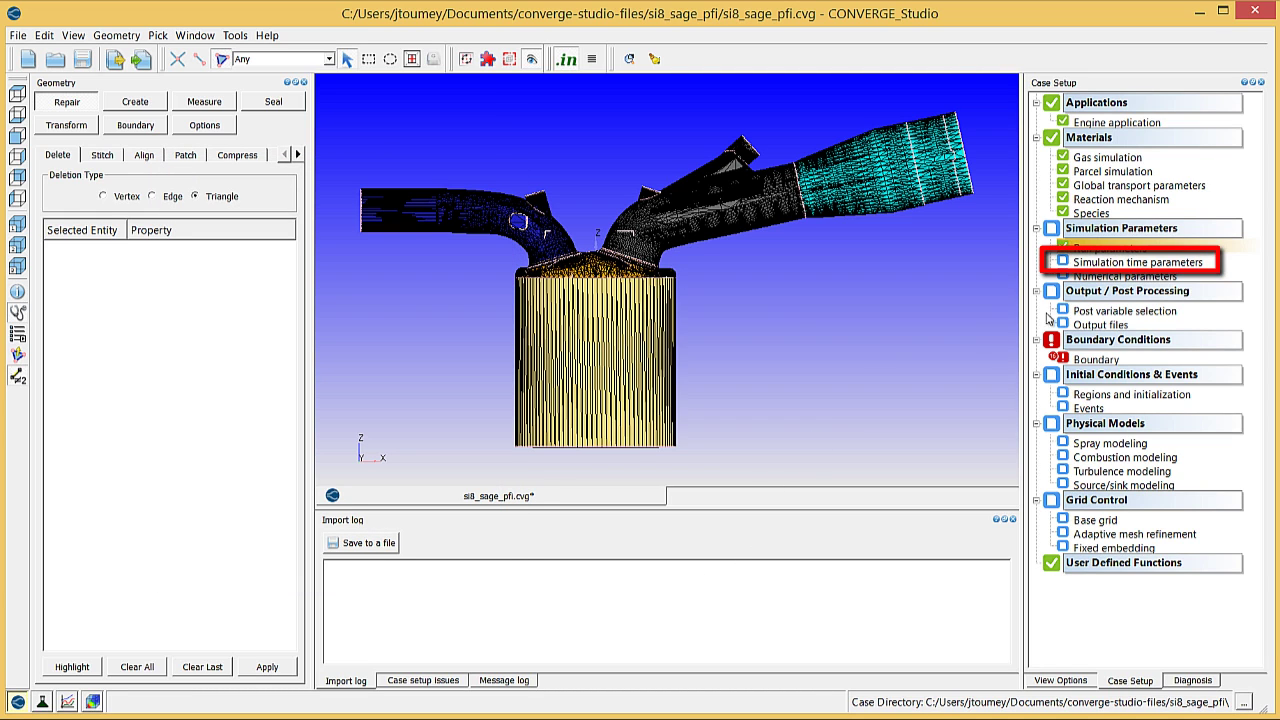
{"action": "double_click", "coordinate": [1136, 263]}
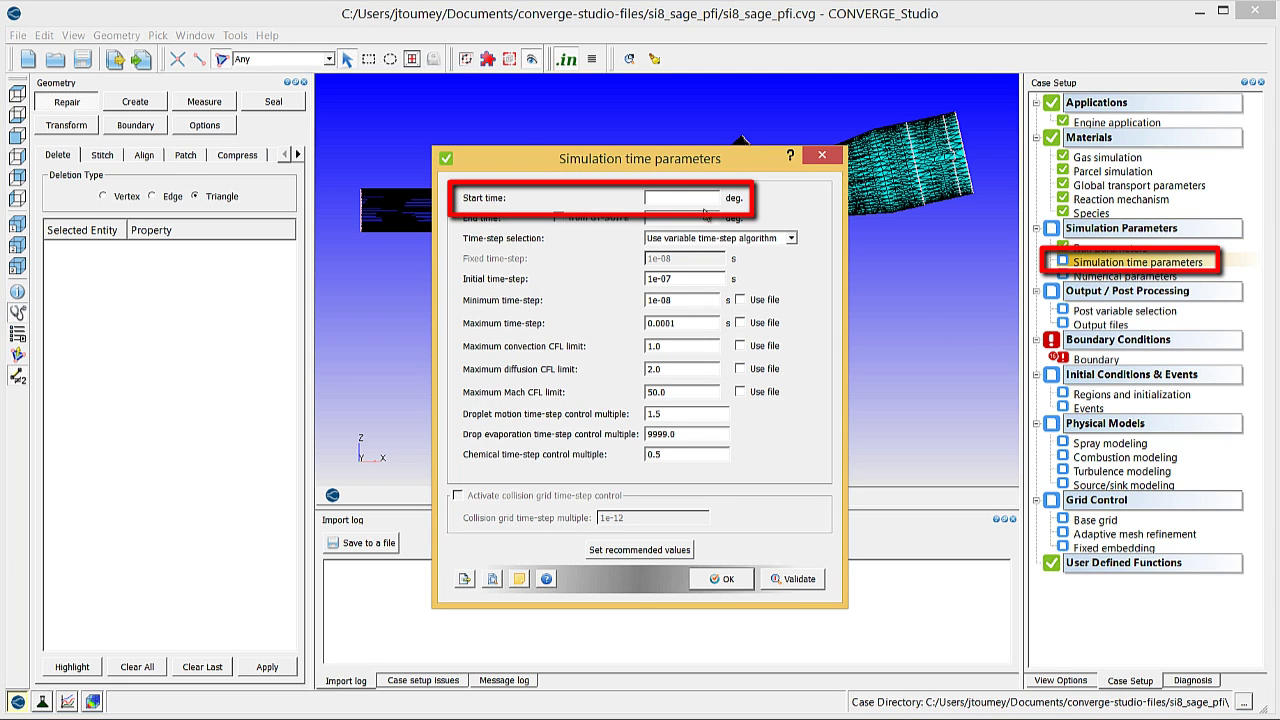
{"action": "mouse_move", "coordinate": [698, 202]}
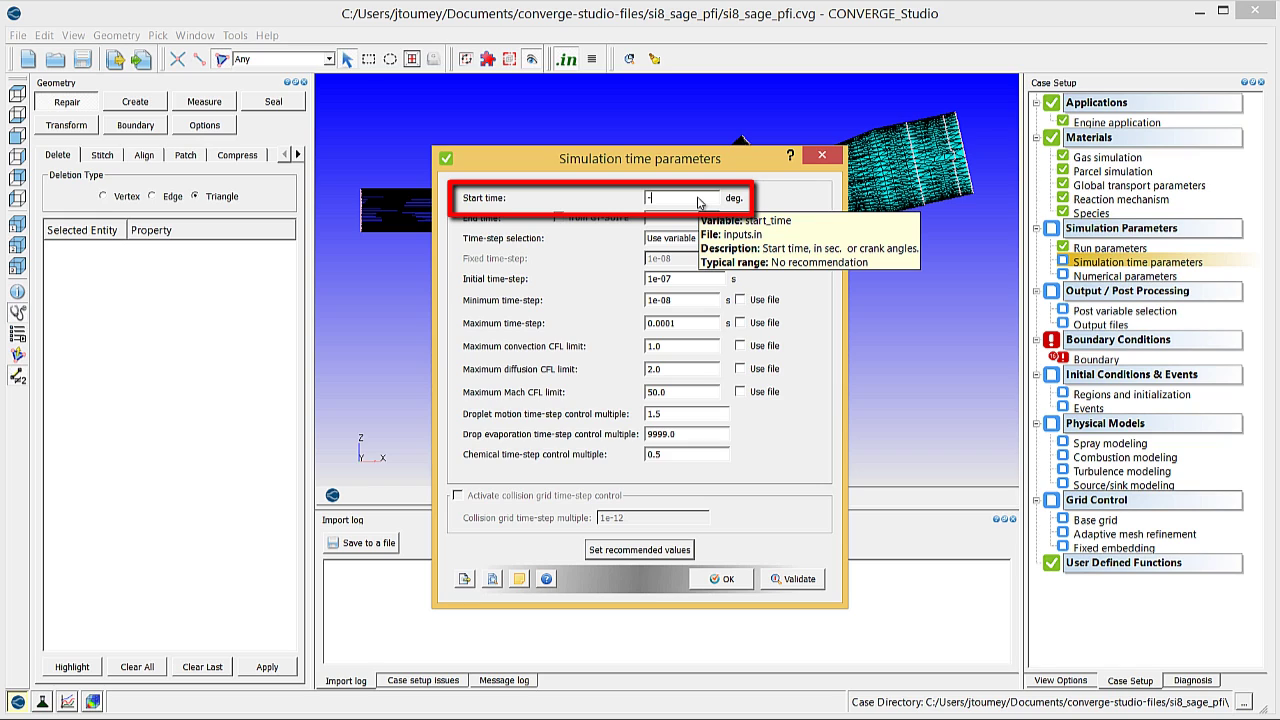
{"action": "type", "text": "520"}
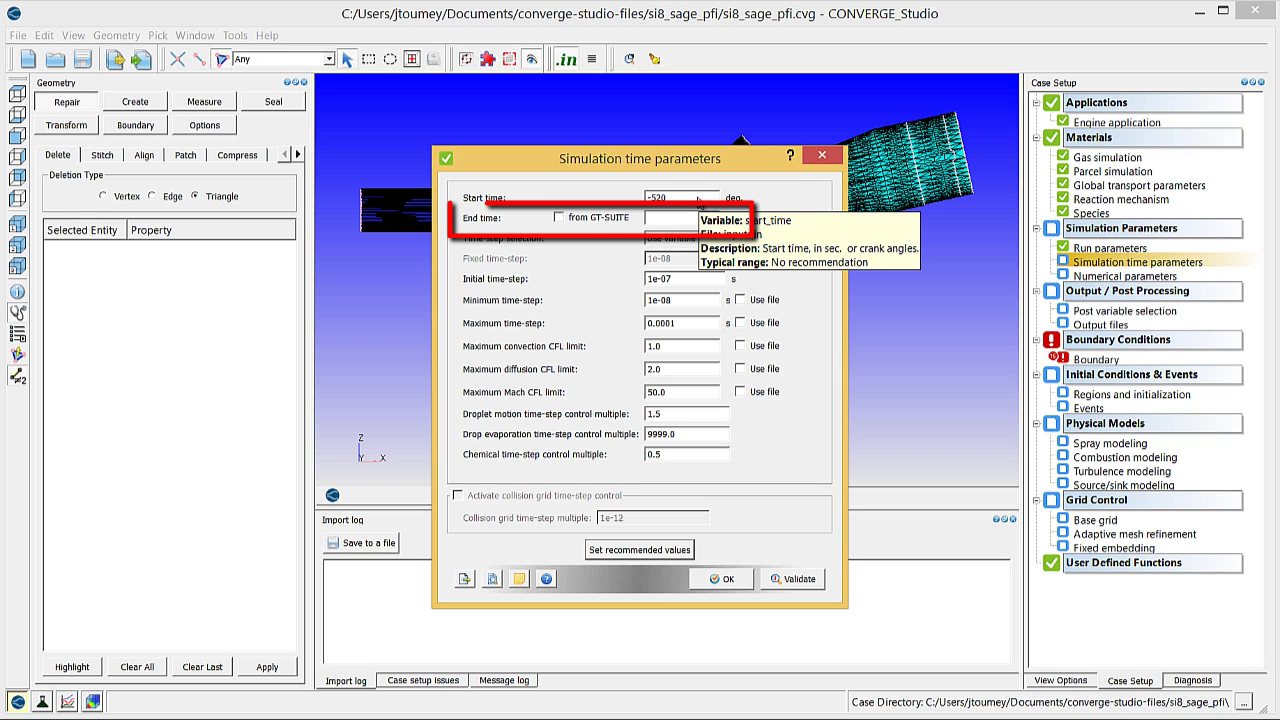
{"action": "left_click", "coordinate": [670, 224]}
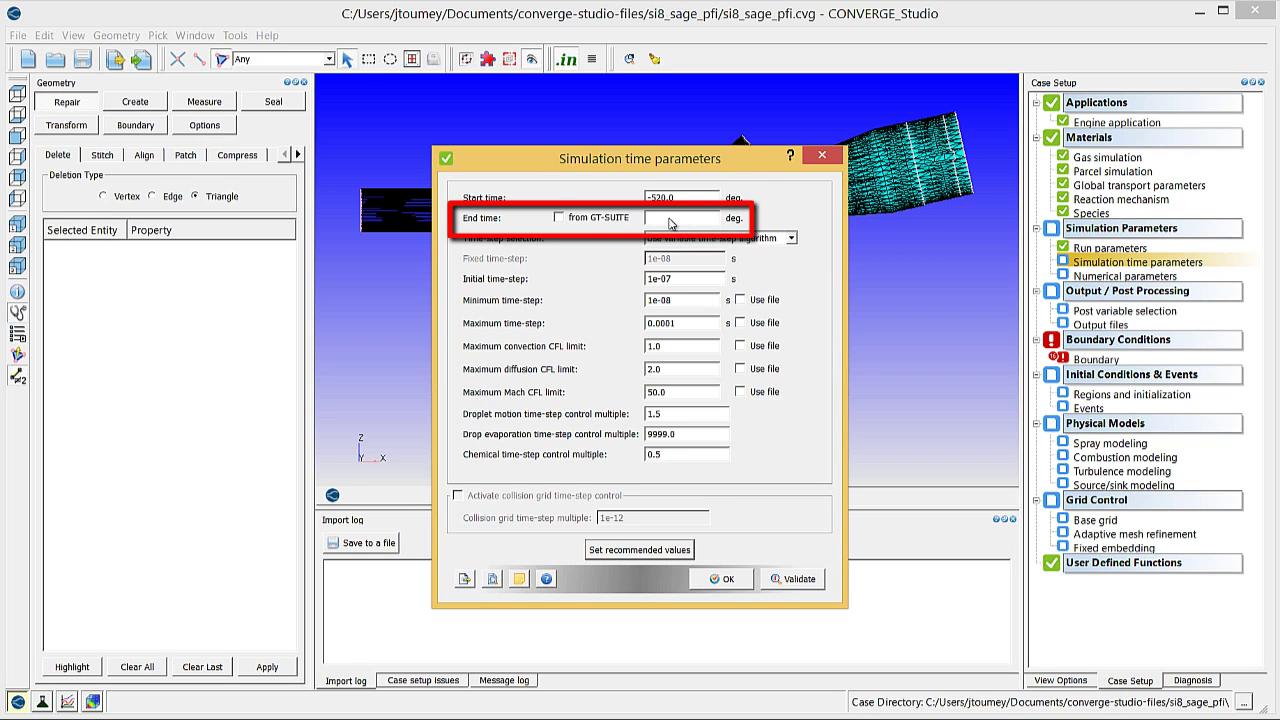
{"action": "type", "text": "120"}
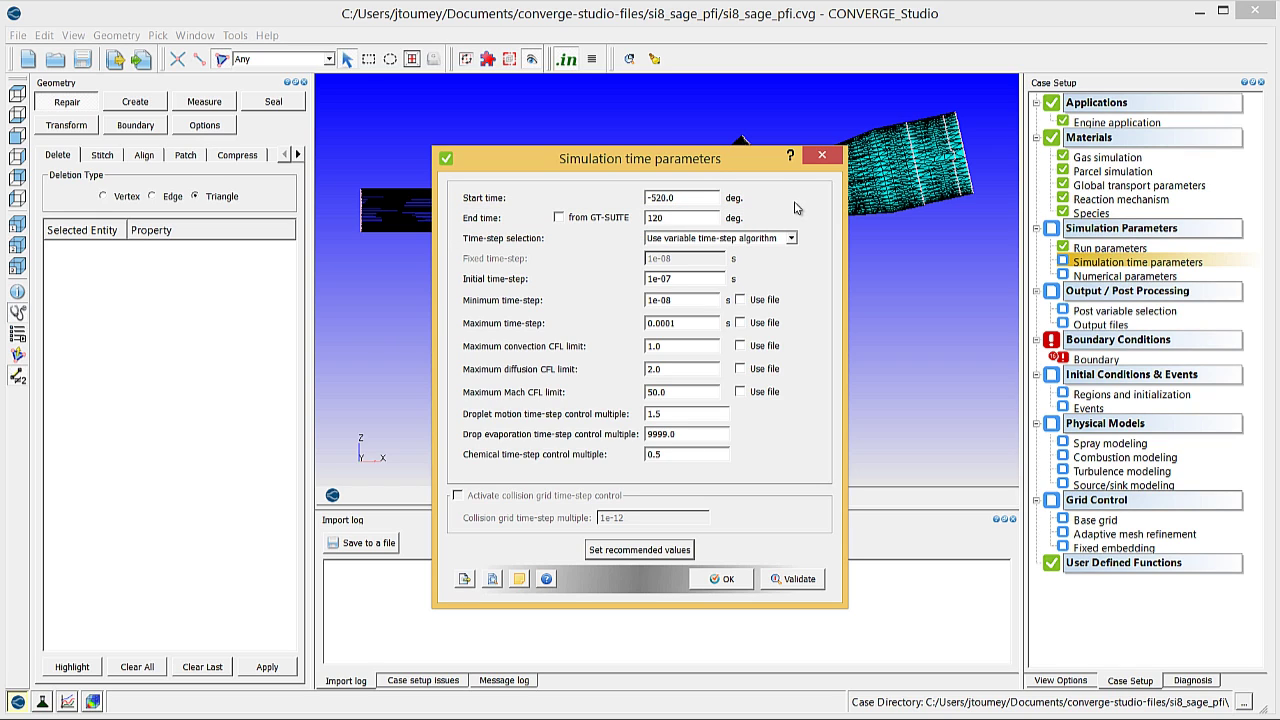
{"action": "left_click_drag", "start_coordinate": [706, 281], "coordinate": [645, 281]}
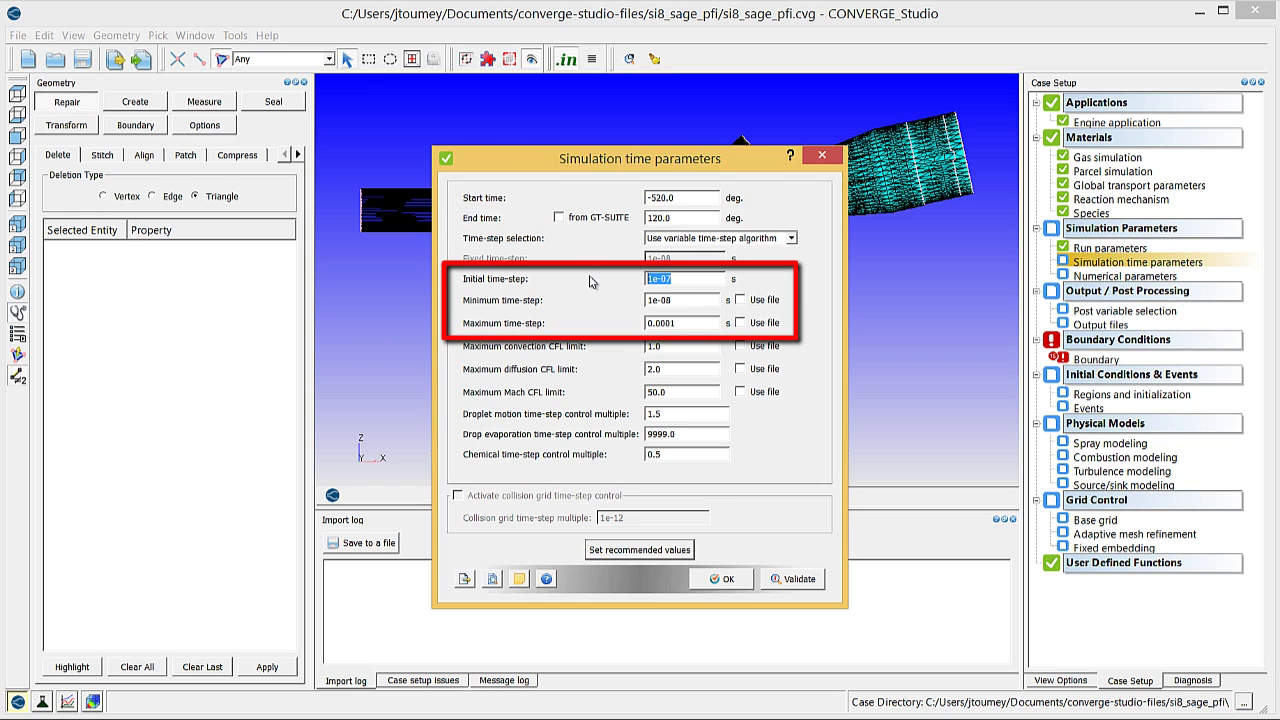
{"action": "type", "text": "5e-7"}
{"action": "left_click_drag", "start_coordinate": [688, 324], "coordinate": [612, 330]}
{"action": "type", "text": "2.5e-5"}
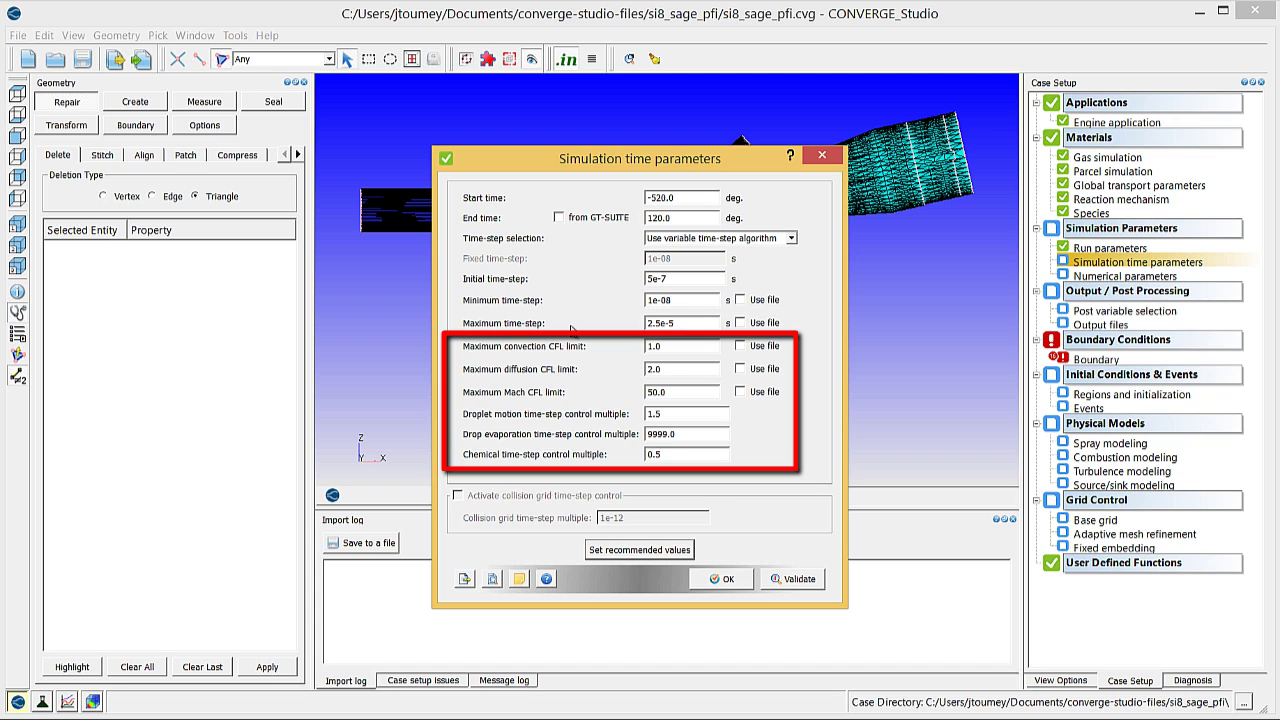
Step: Save the simulation time settings and accept the default numerical parameters
{"action": "left_click", "coordinate": [745, 578]}
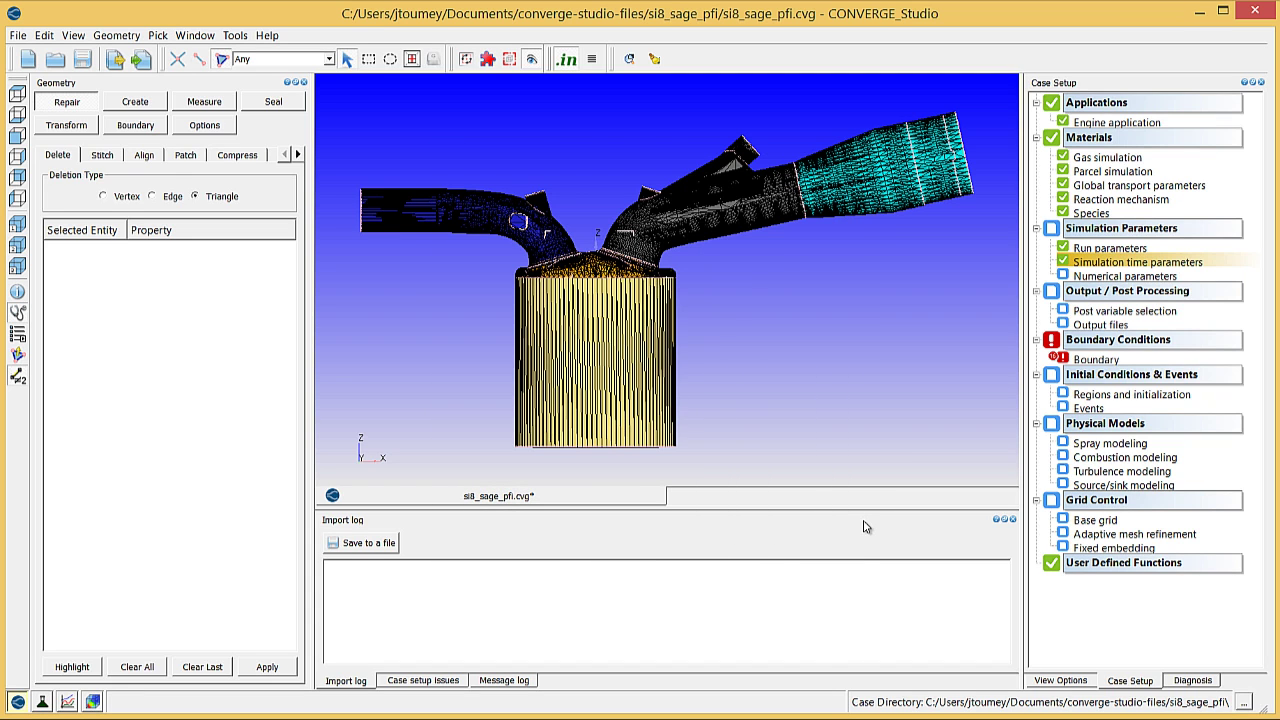
{"action": "double_click", "coordinate": [1124, 275]}
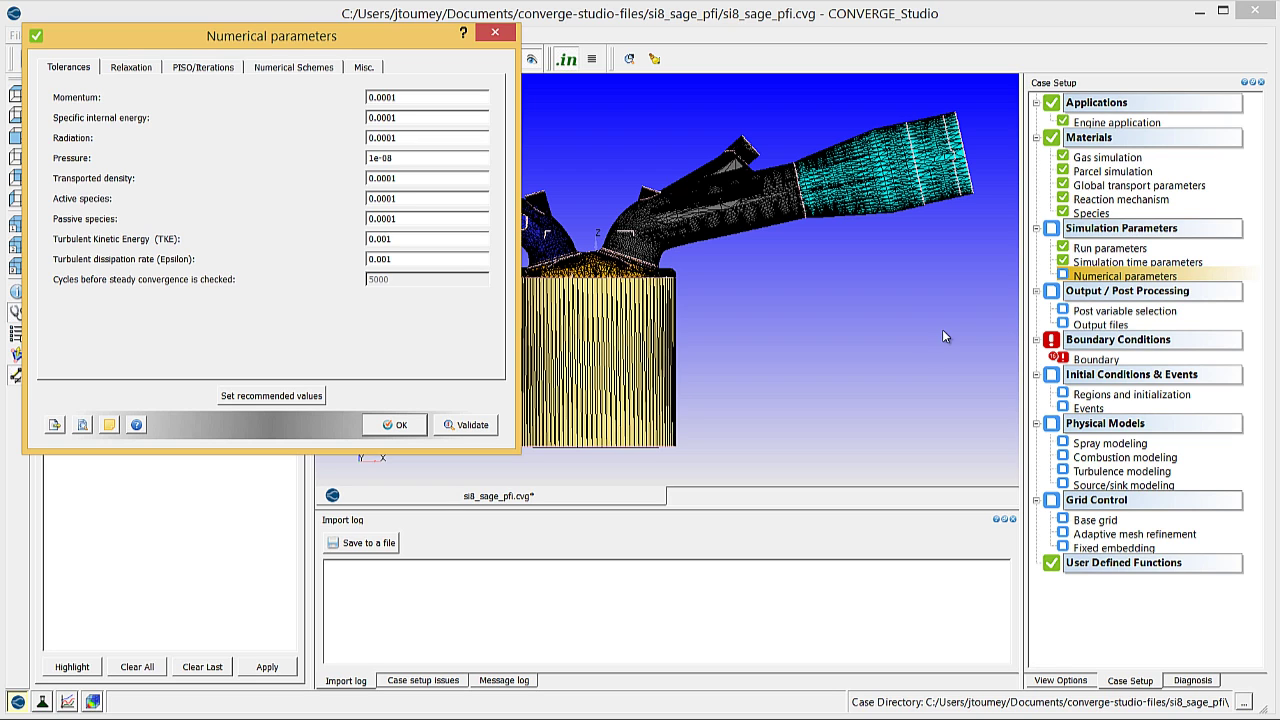
{"action": "left_click", "coordinate": [403, 427]}
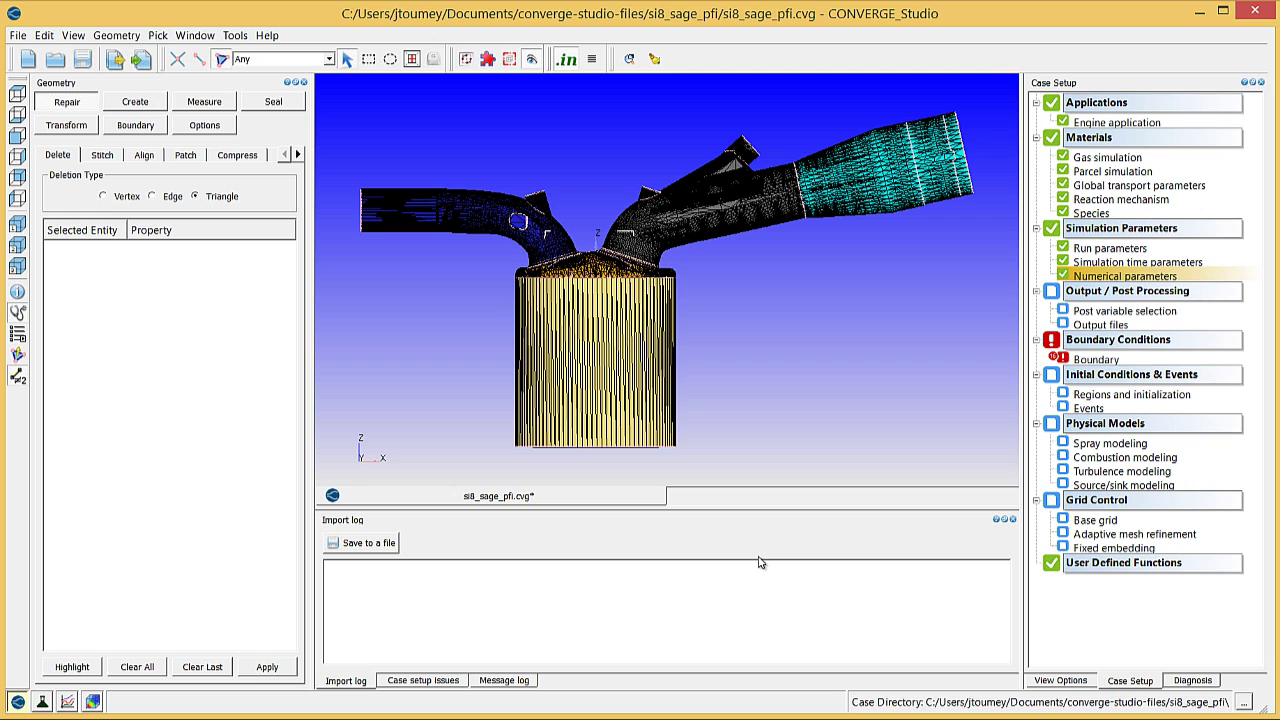
Step: Tick Mass among the typical cell output variables in Post variable selection
{"action": "double_click", "coordinate": [1093, 311]}
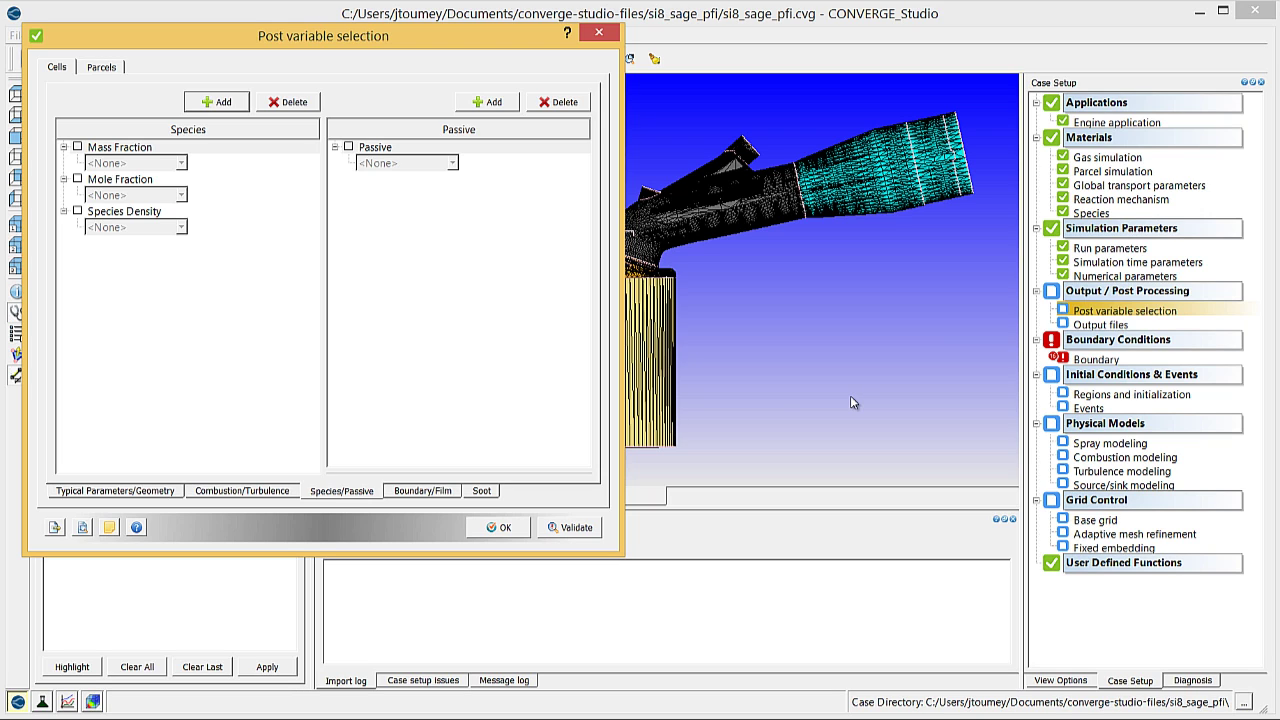
{"action": "left_click", "coordinate": [160, 492]}
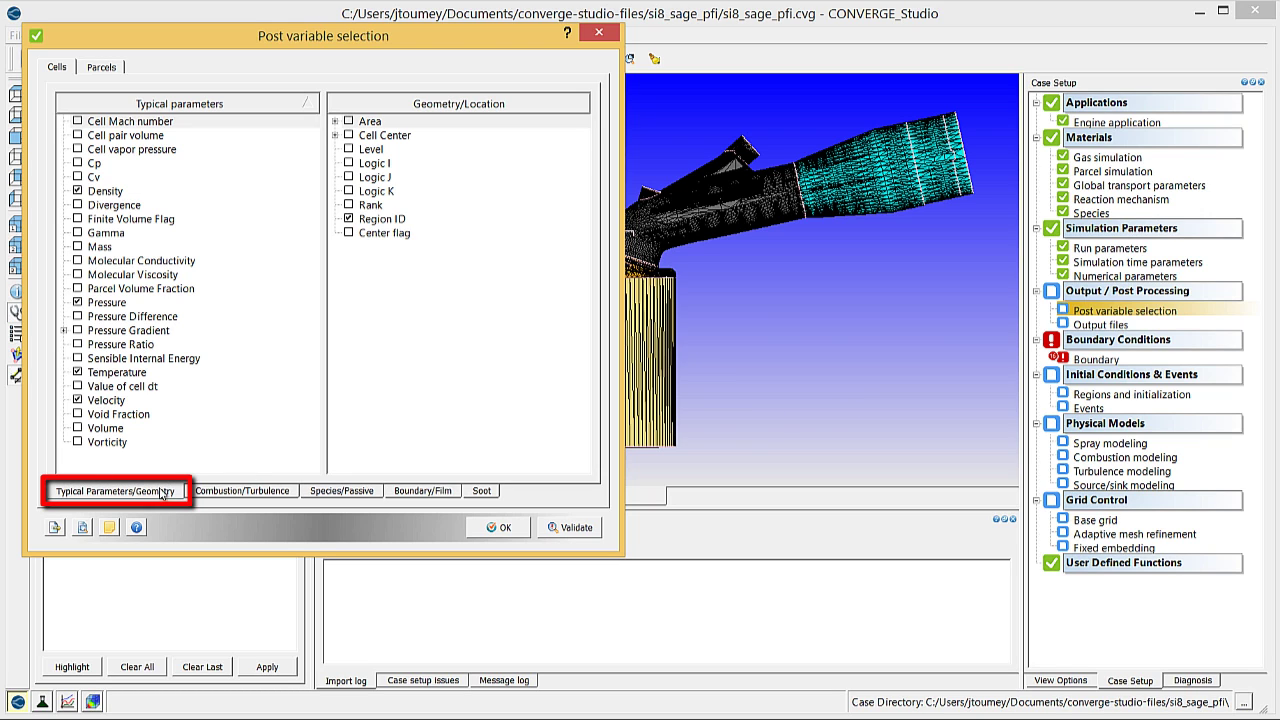
{"action": "mouse_move", "coordinate": [276, 400]}
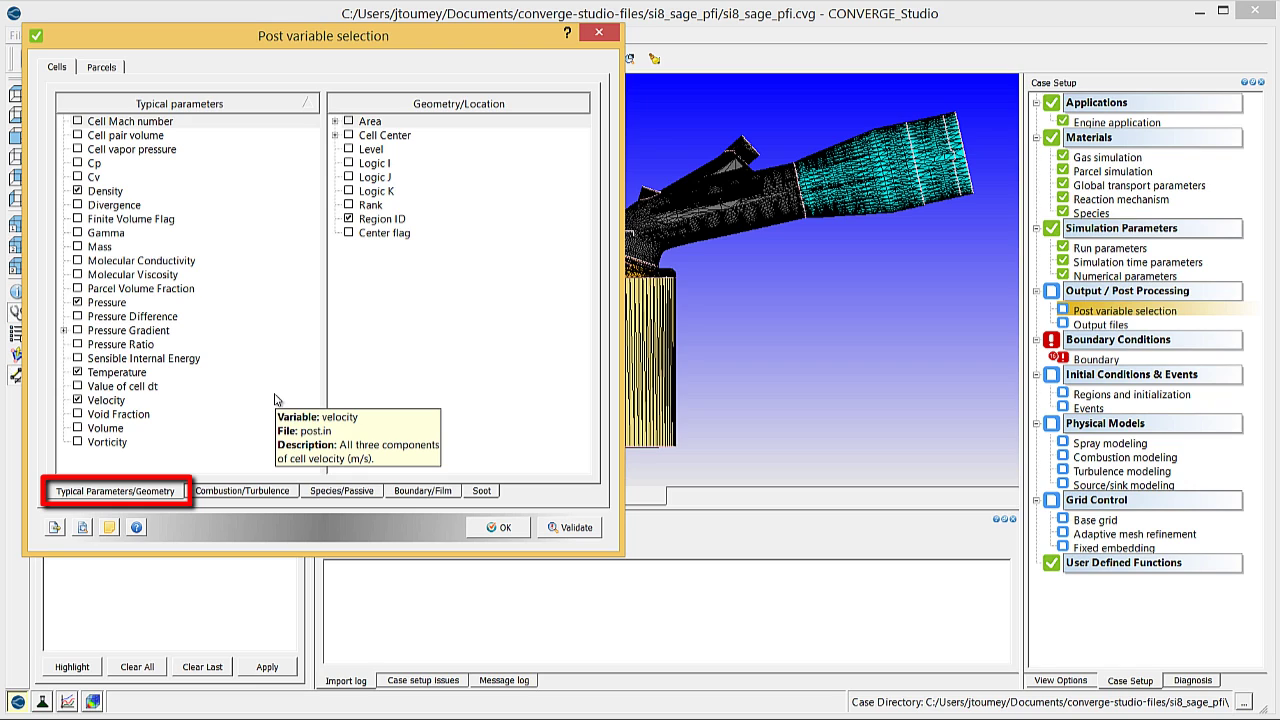
{"action": "left_click", "coordinate": [78, 247]}
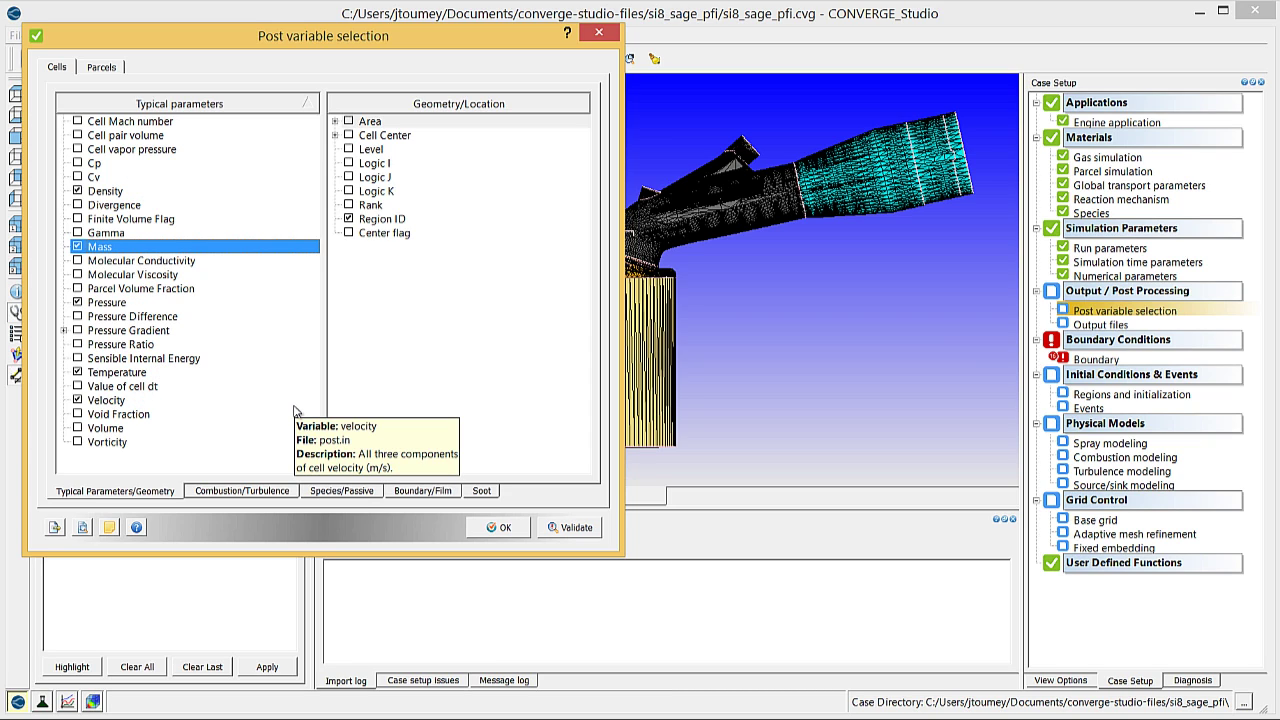
Step: Enable species Mass Fraction output with three species fields
{"action": "left_click", "coordinate": [352, 492]}
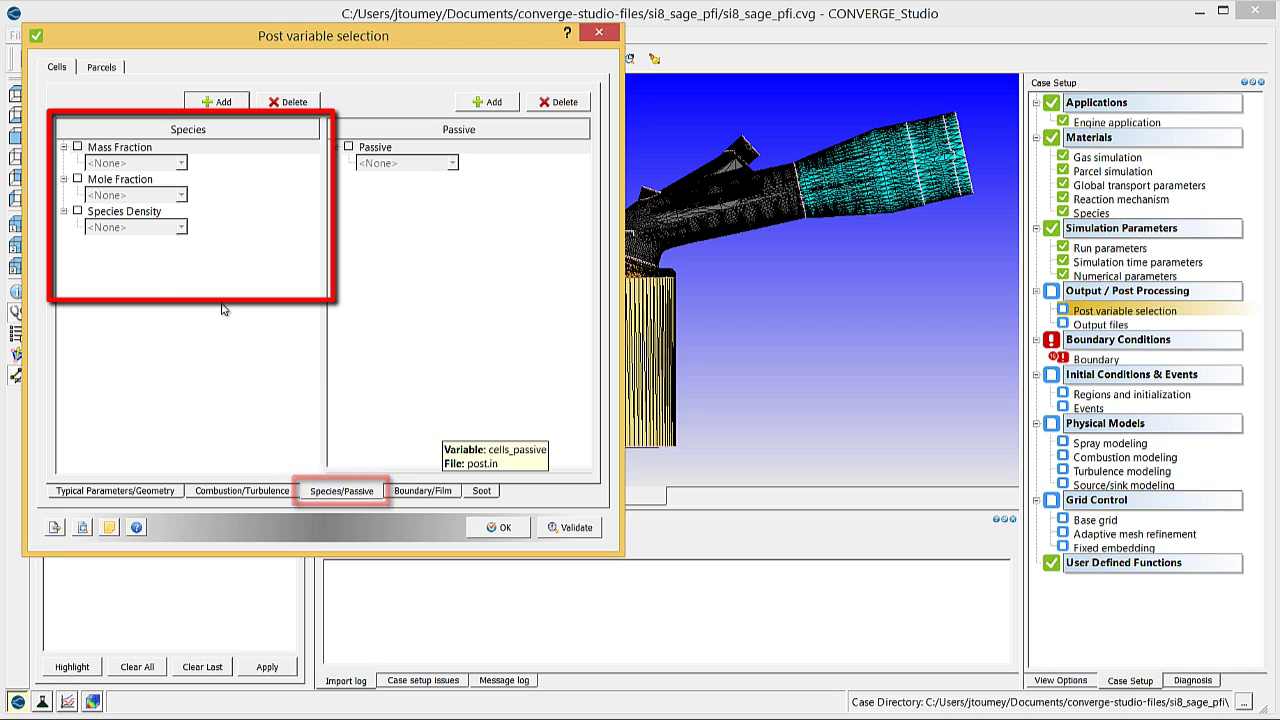
{"action": "left_click", "coordinate": [78, 147]}
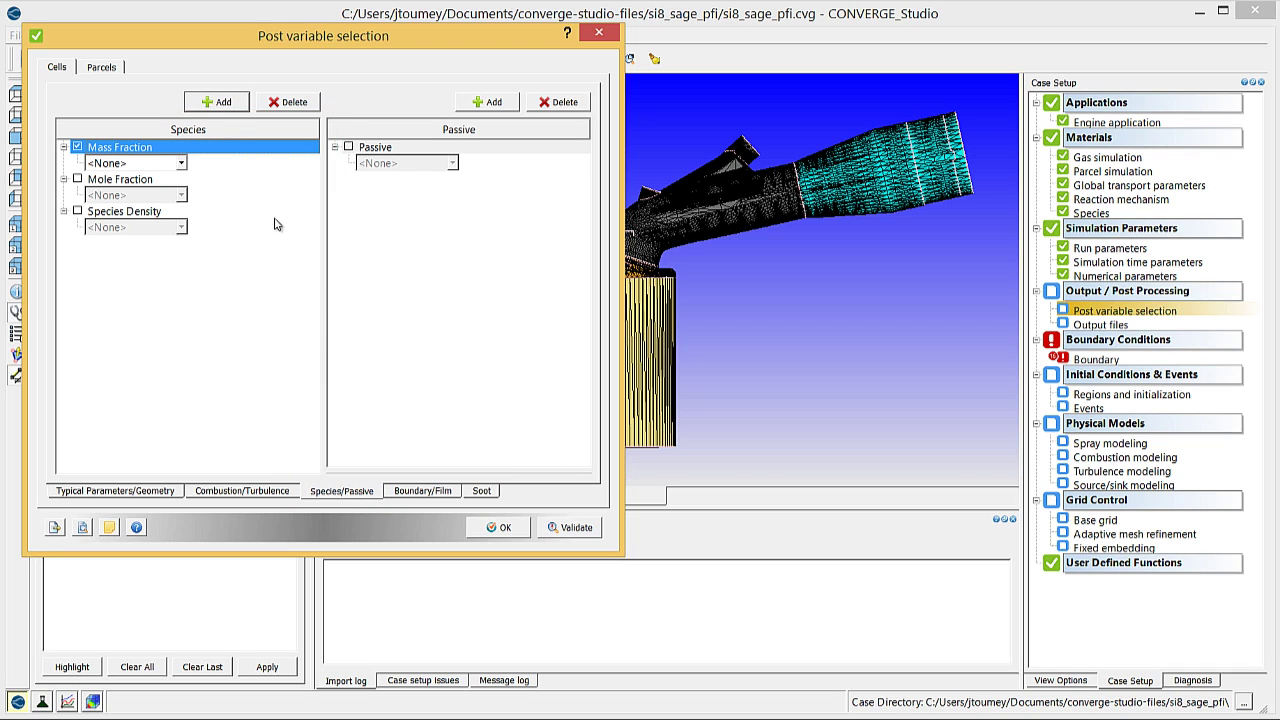
{"action": "left_click", "coordinate": [222, 104]}
{"action": "left_click", "coordinate": [222, 104]}
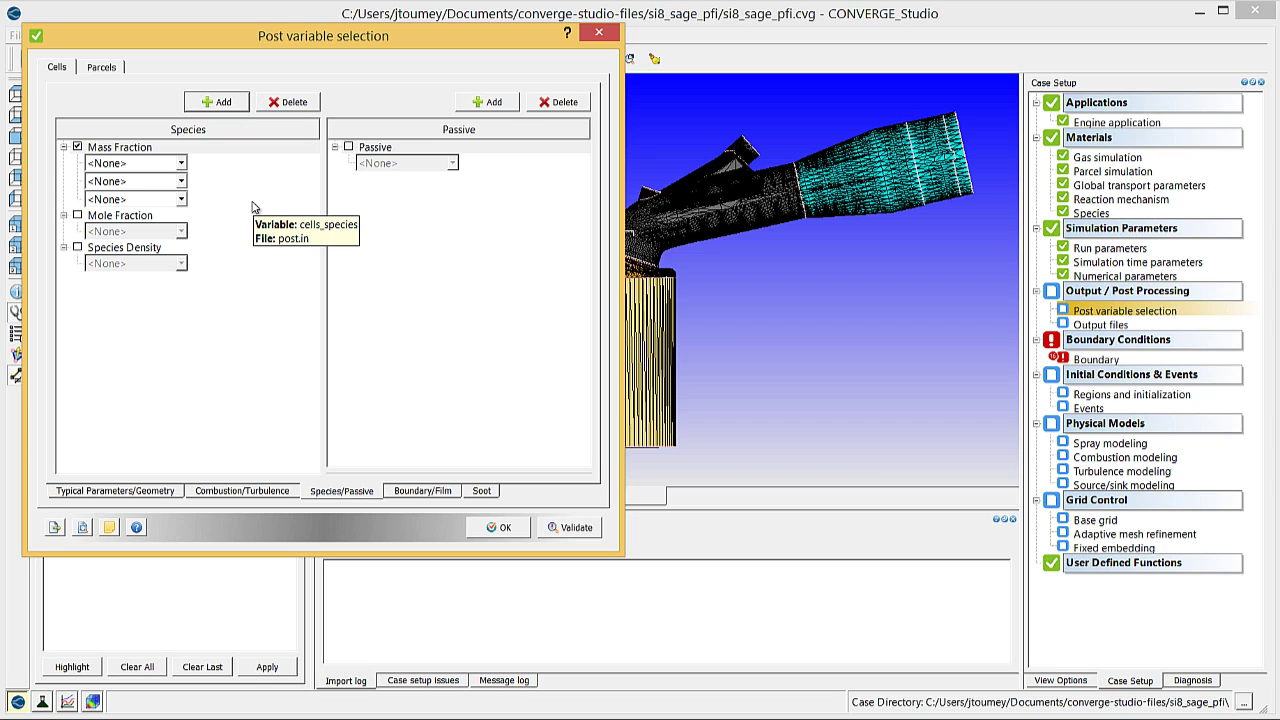
Step: Choose IC8H18, O2 and CO2 as the three mass-fraction species
{"action": "left_click", "coordinate": [181, 163]}
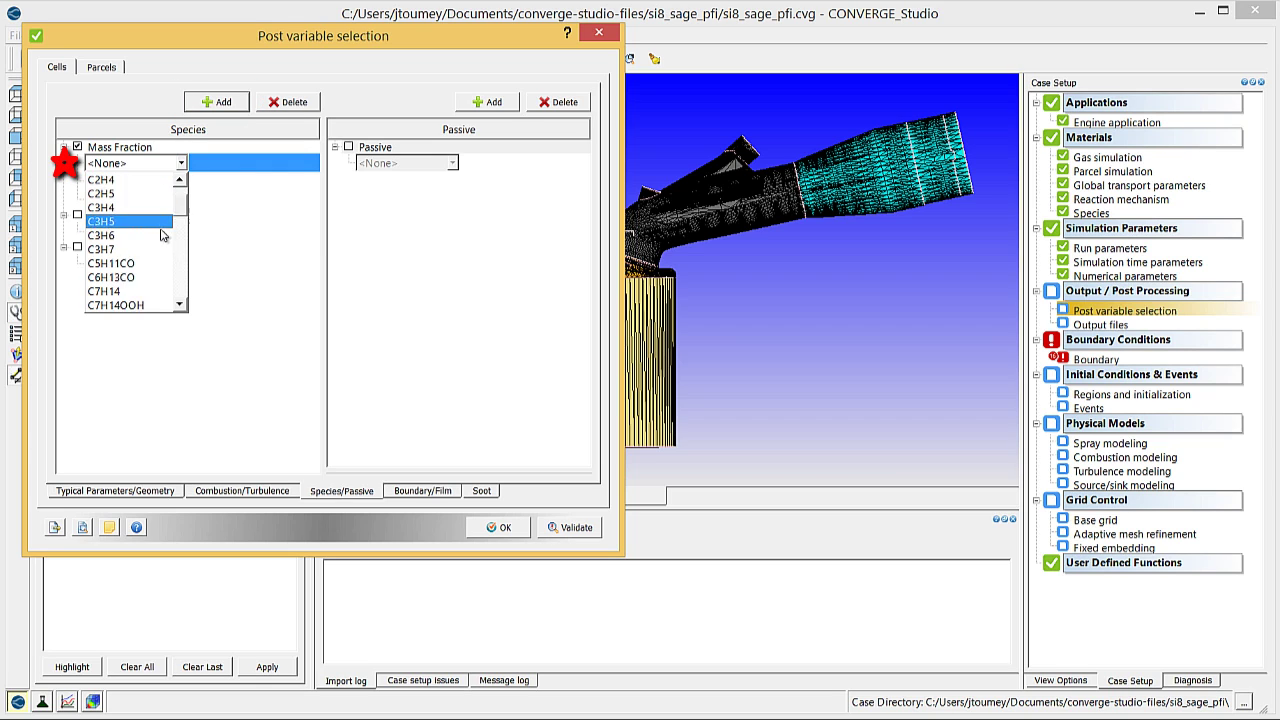
{"action": "scroll", "coordinate": [160, 235], "scroll_direction": "down", "scroll_amount": 8}
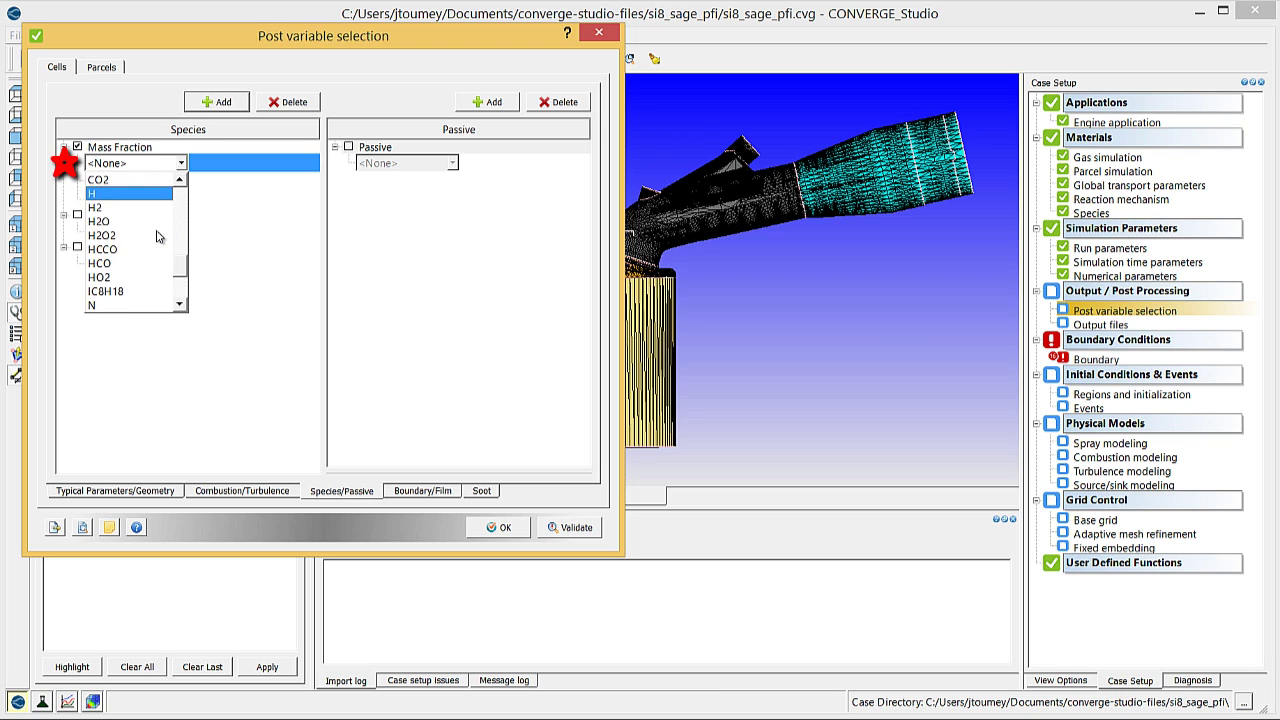
{"action": "scroll", "coordinate": [157, 236], "scroll_direction": "down", "scroll_amount": 3}
{"action": "scroll", "coordinate": [145, 222], "scroll_direction": "up", "scroll_amount": 2}
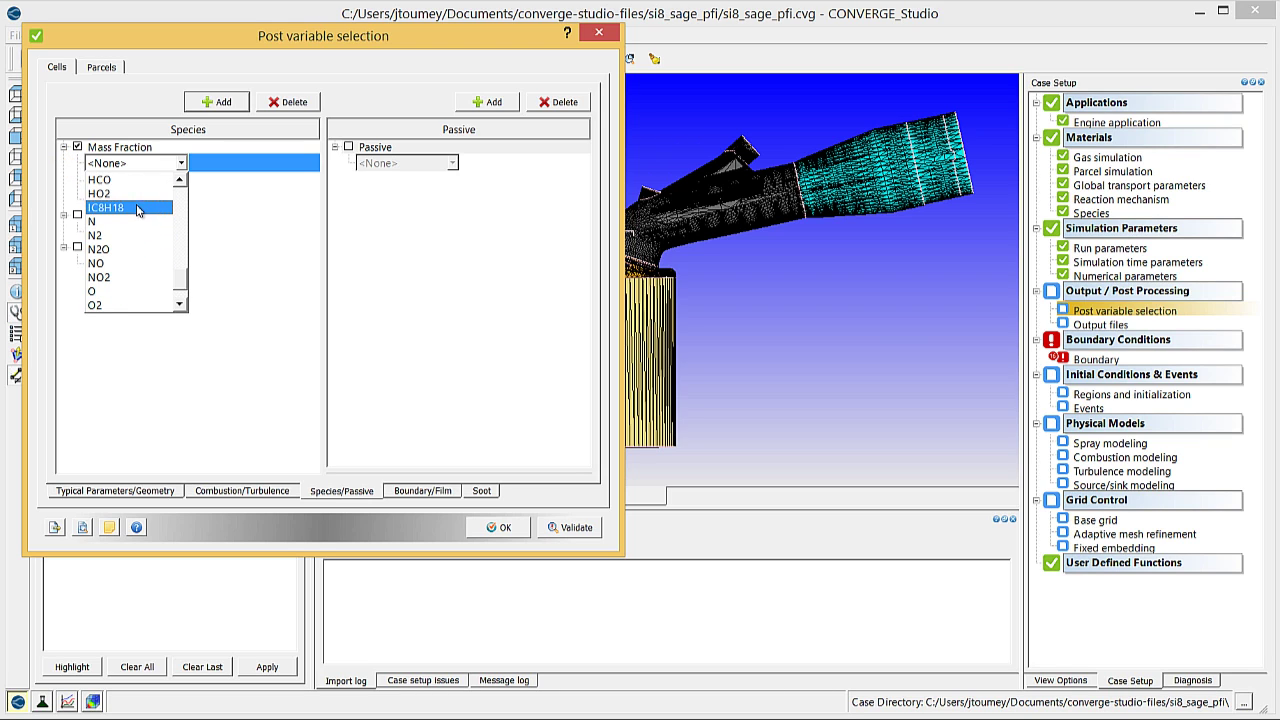
{"action": "left_click", "coordinate": [139, 208]}
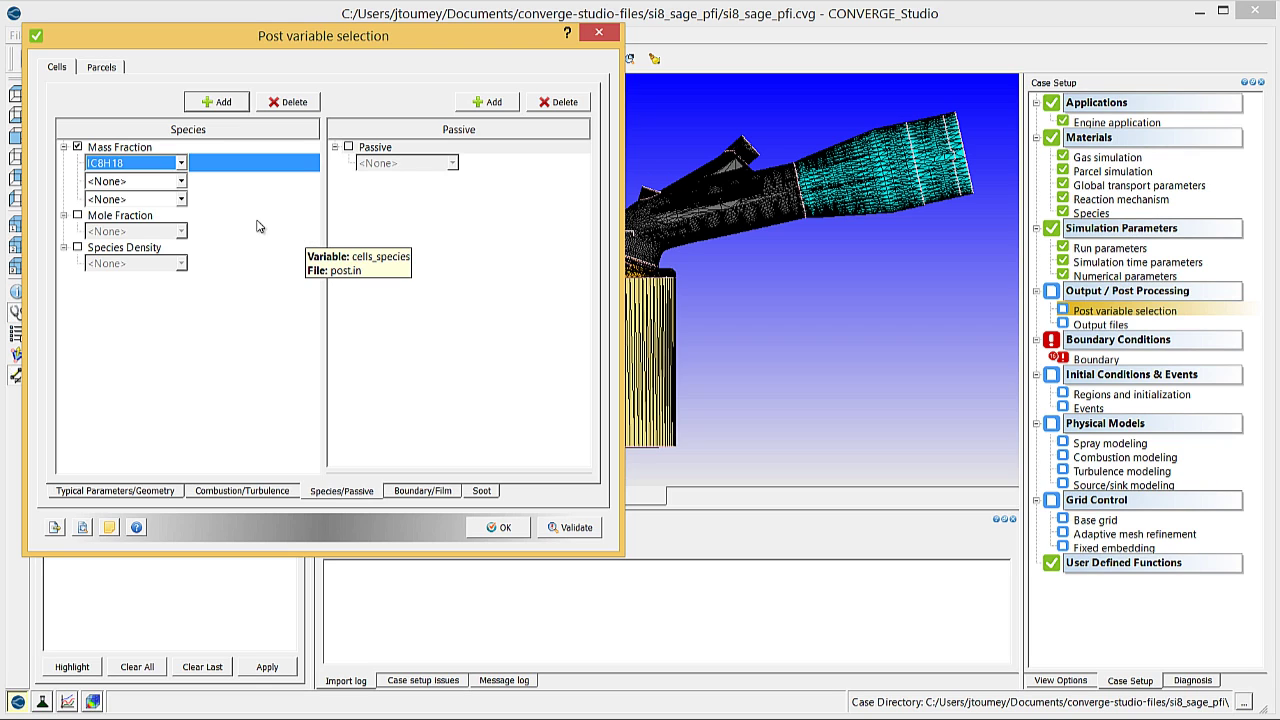
{"action": "left_click", "coordinate": [181, 182]}
{"action": "scroll", "coordinate": [168, 260], "scroll_direction": "down", "scroll_amount": 10}
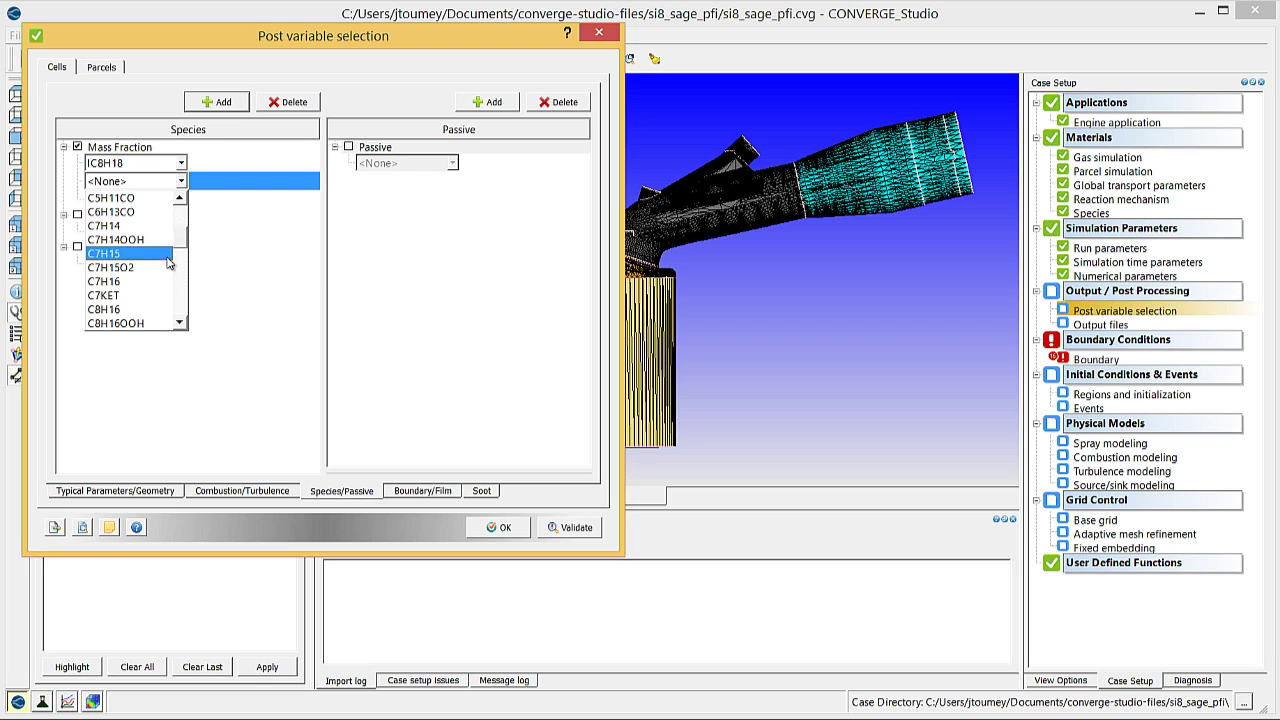
{"action": "scroll", "coordinate": [160, 275], "scroll_direction": "down", "scroll_amount": 2}
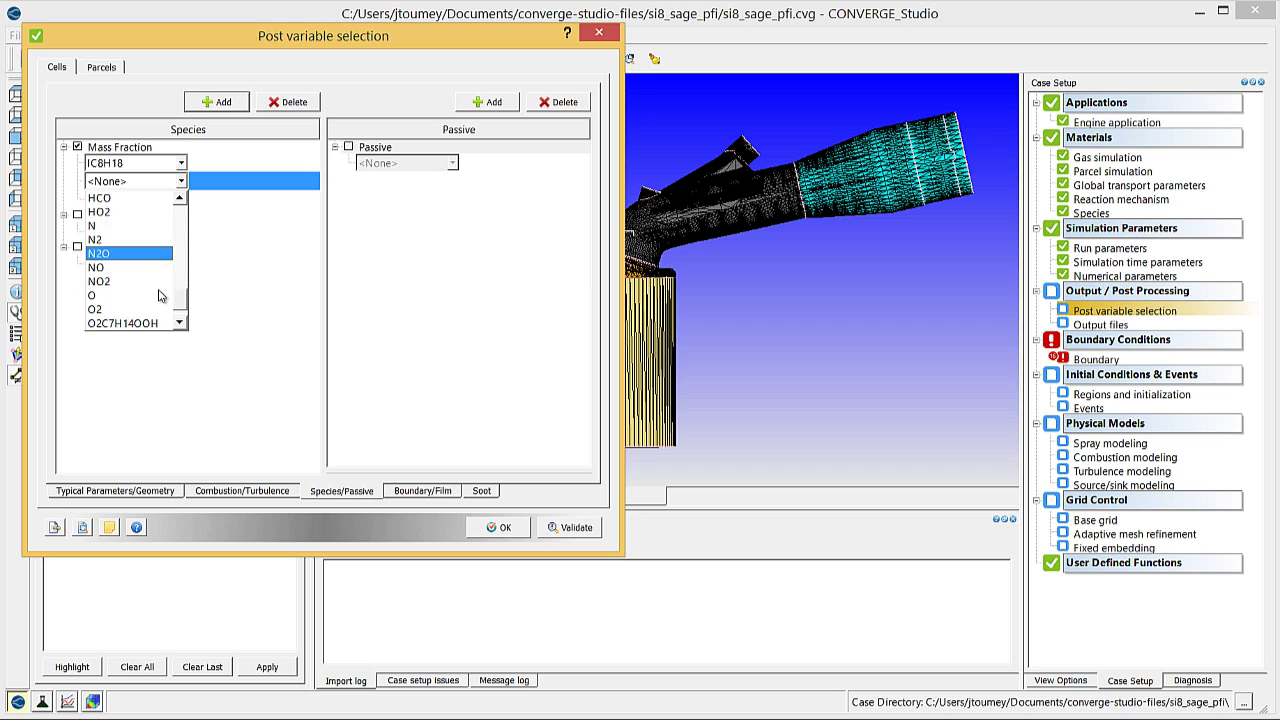
{"action": "left_click", "coordinate": [155, 281]}
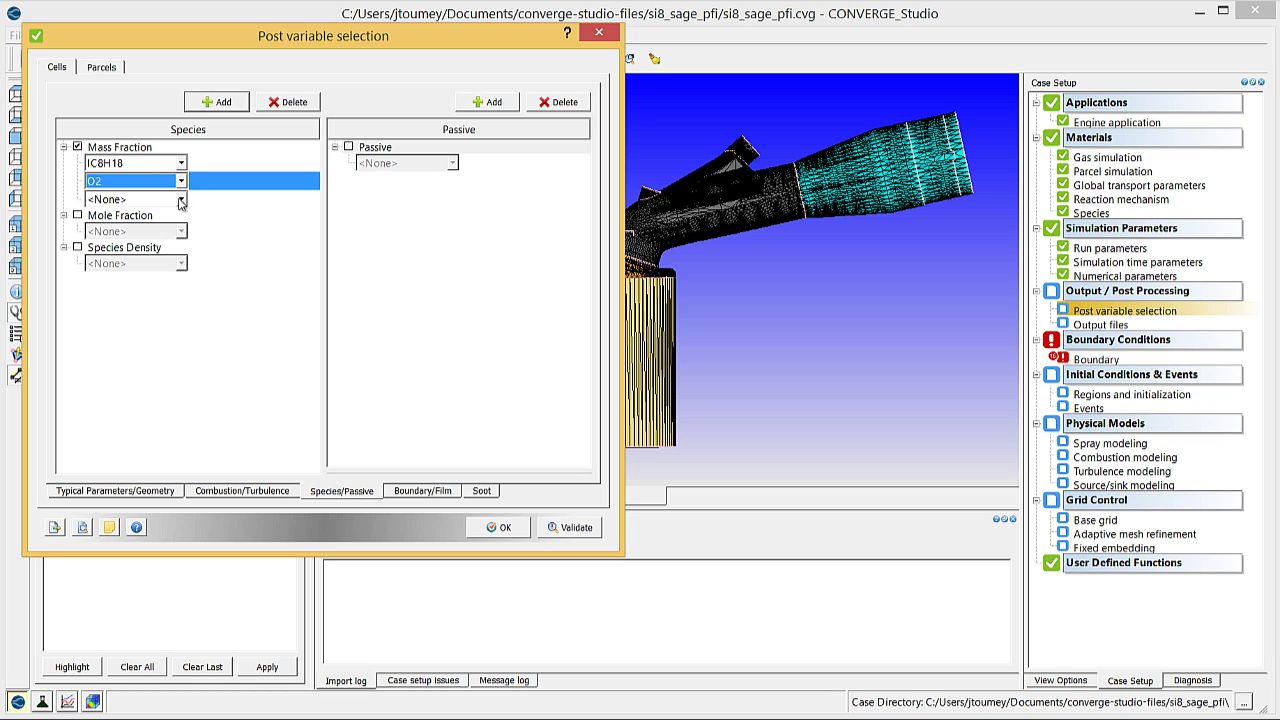
{"action": "left_click", "coordinate": [181, 199]}
{"action": "scroll", "coordinate": [169, 262], "scroll_direction": "down", "scroll_amount": 6}
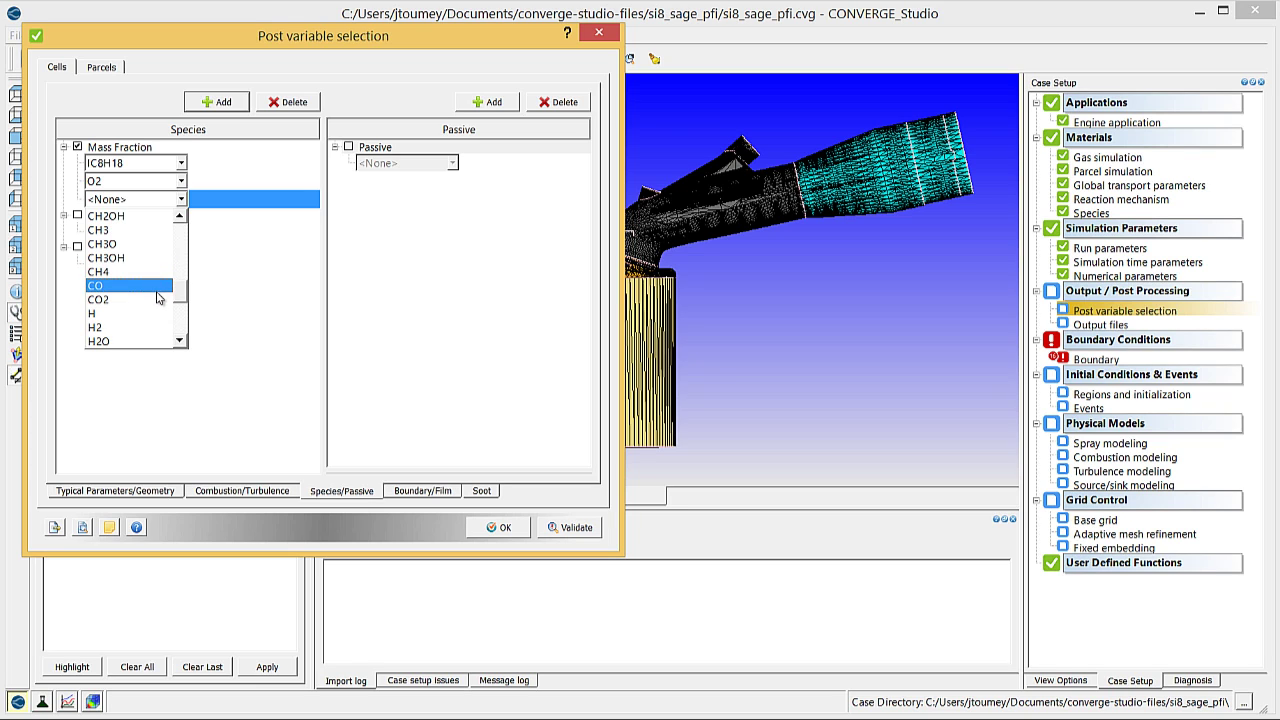
{"action": "left_click", "coordinate": [162, 299]}
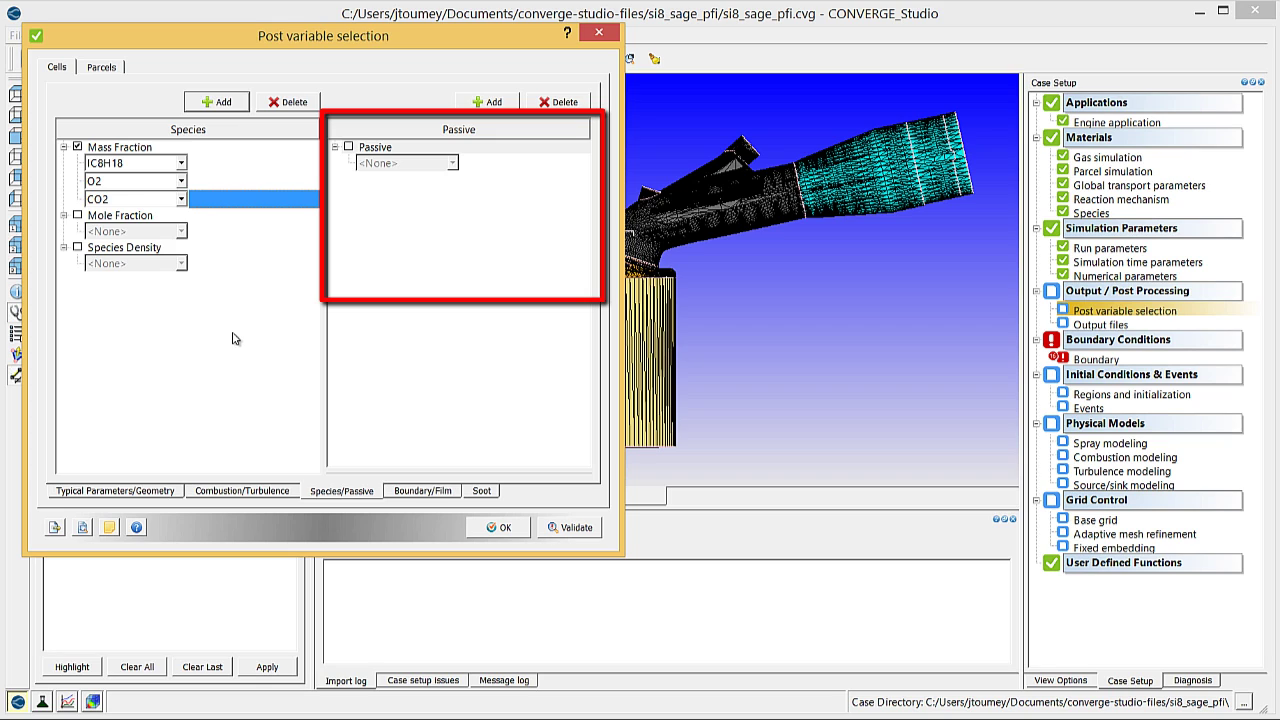
Step: Enable passive output for INTAKE, EXHAUST and CYLINDER and accept the post variable selection
{"action": "left_click", "coordinate": [349, 148]}
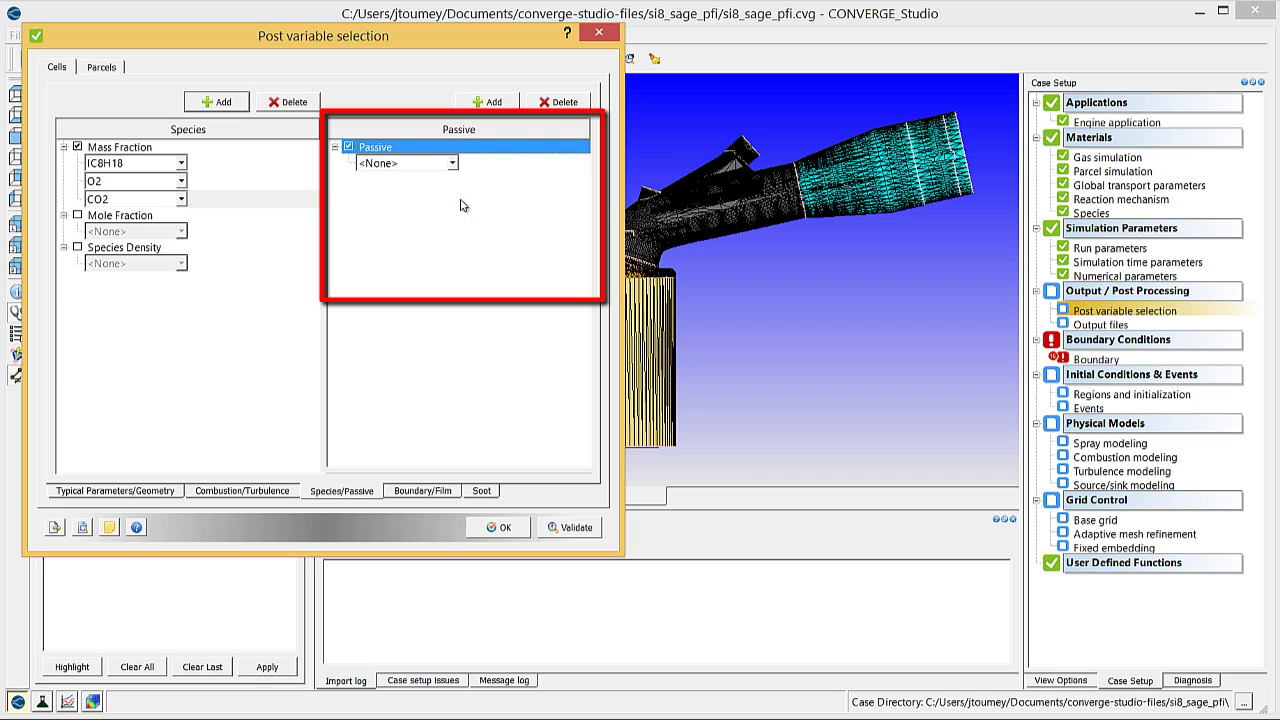
{"action": "left_click", "coordinate": [492, 103]}
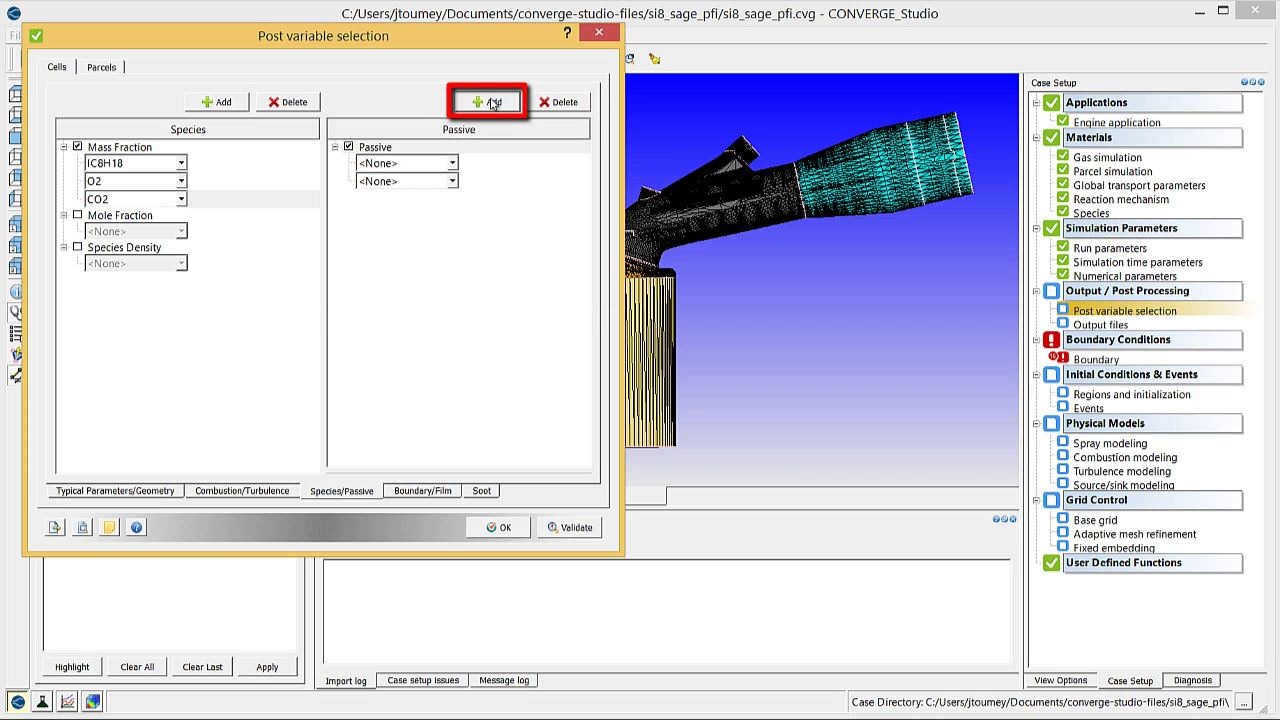
{"action": "left_click", "coordinate": [492, 104]}
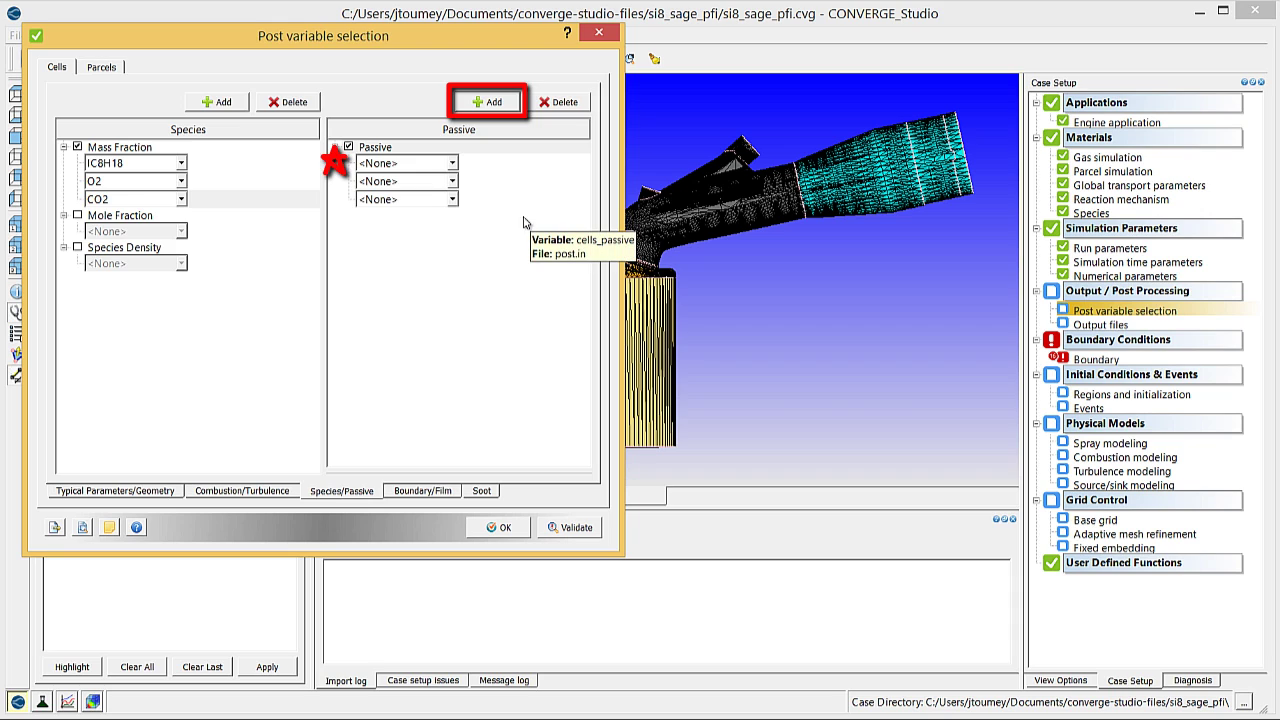
{"action": "left_click", "coordinate": [451, 165]}
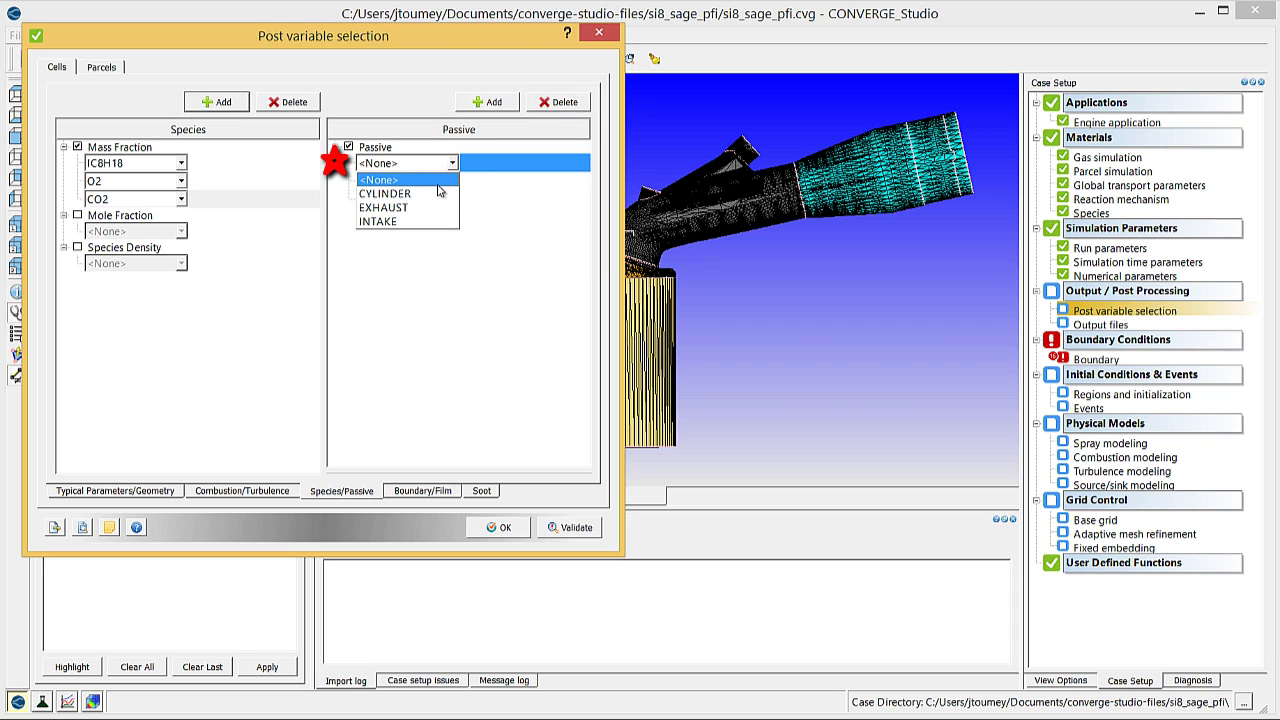
{"action": "left_click", "coordinate": [425, 220]}
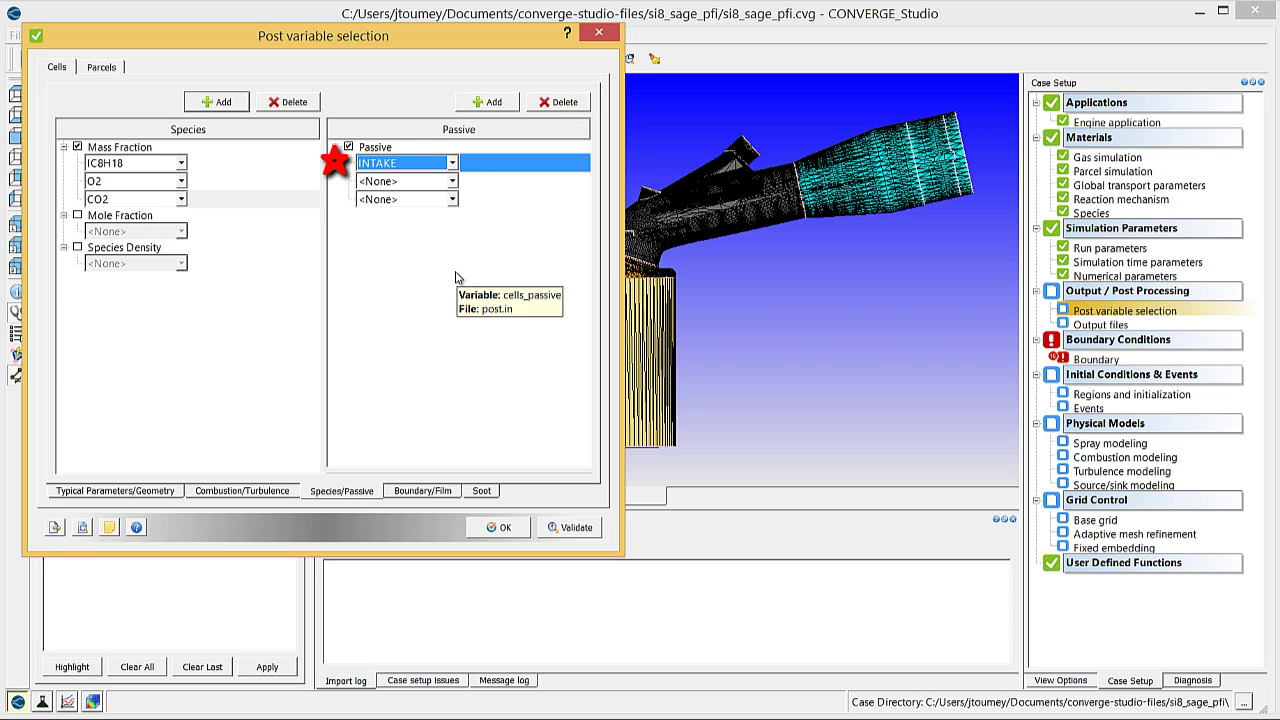
{"action": "left_click", "coordinate": [452, 182]}
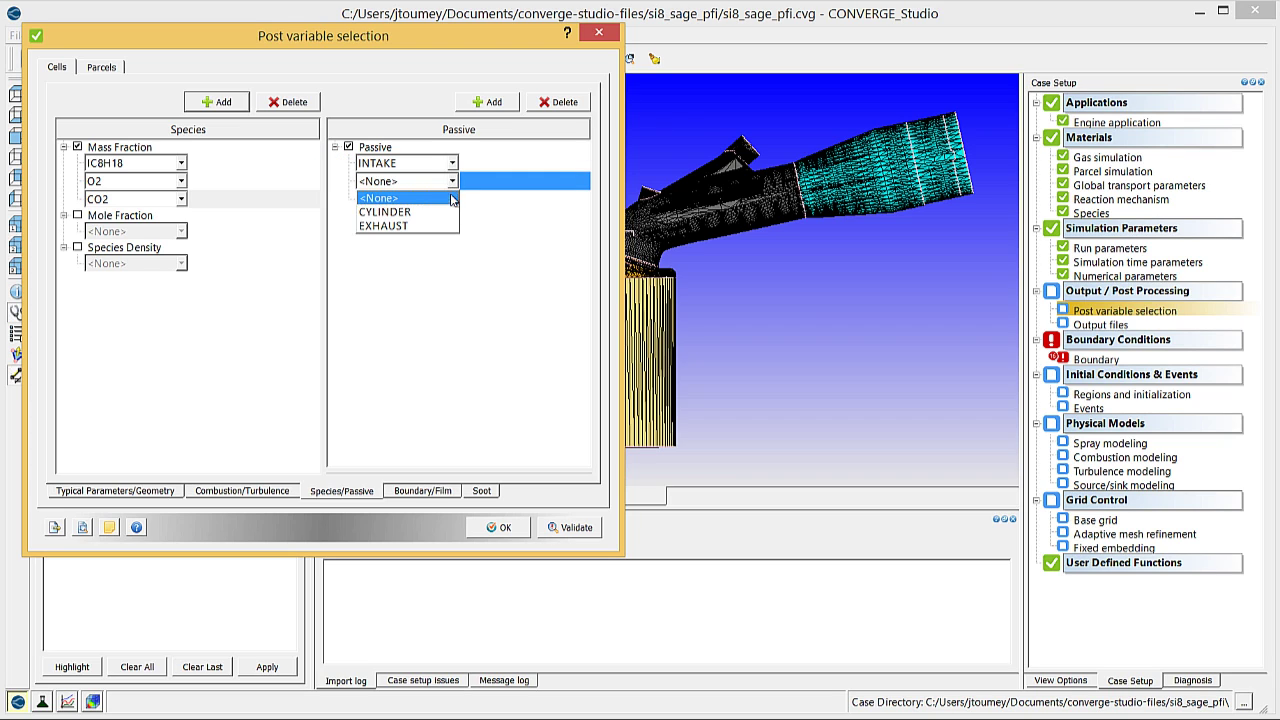
{"action": "left_click", "coordinate": [440, 226]}
{"action": "left_click", "coordinate": [452, 200]}
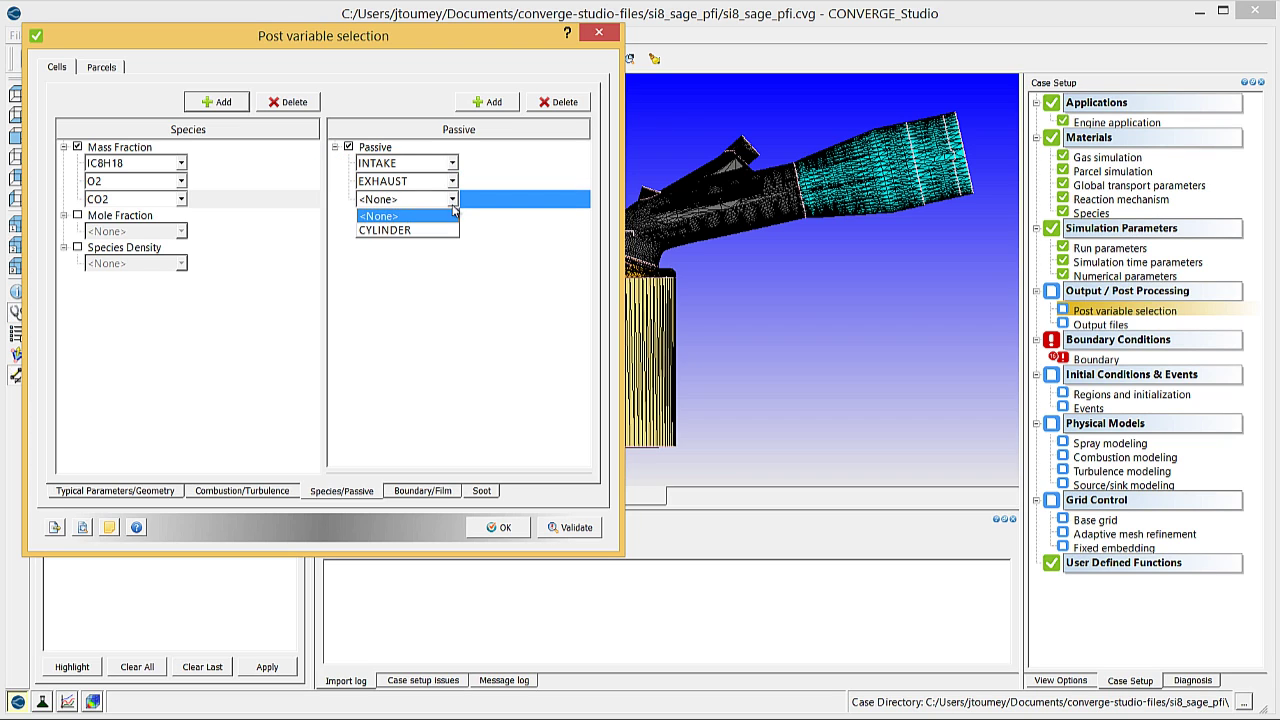
{"action": "left_click", "coordinate": [436, 230]}
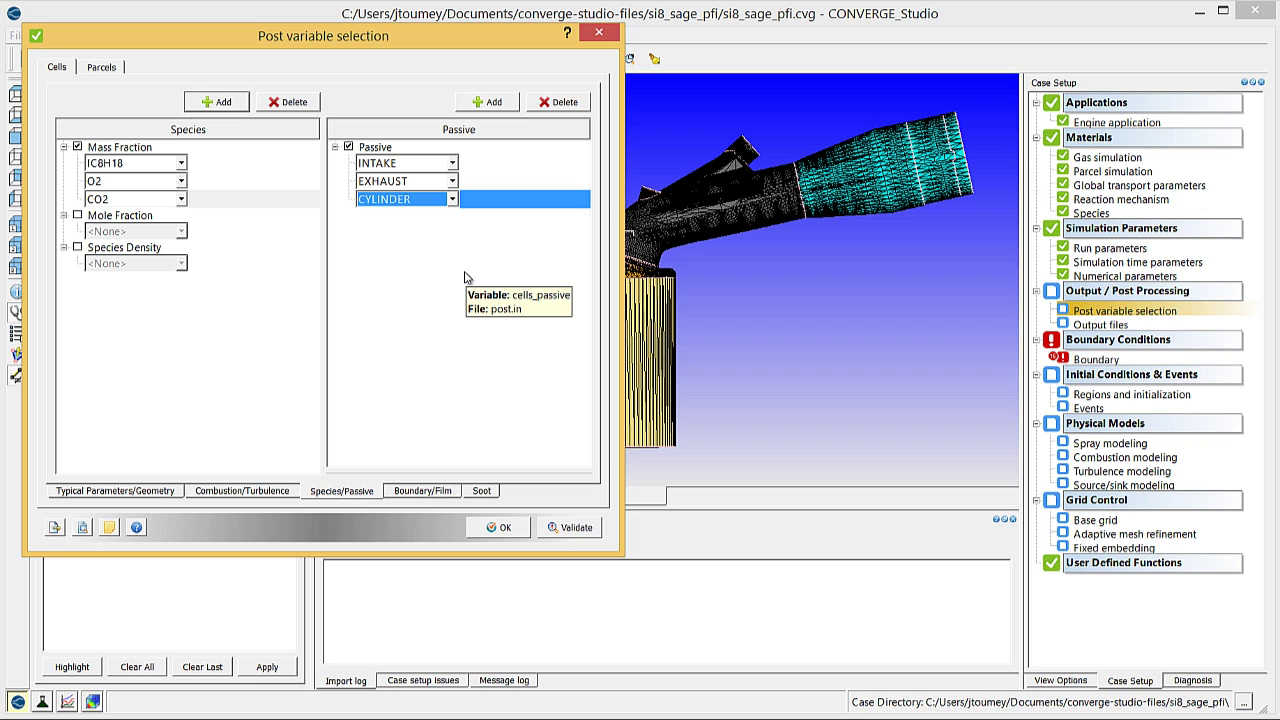
{"action": "left_click", "coordinate": [501, 530]}
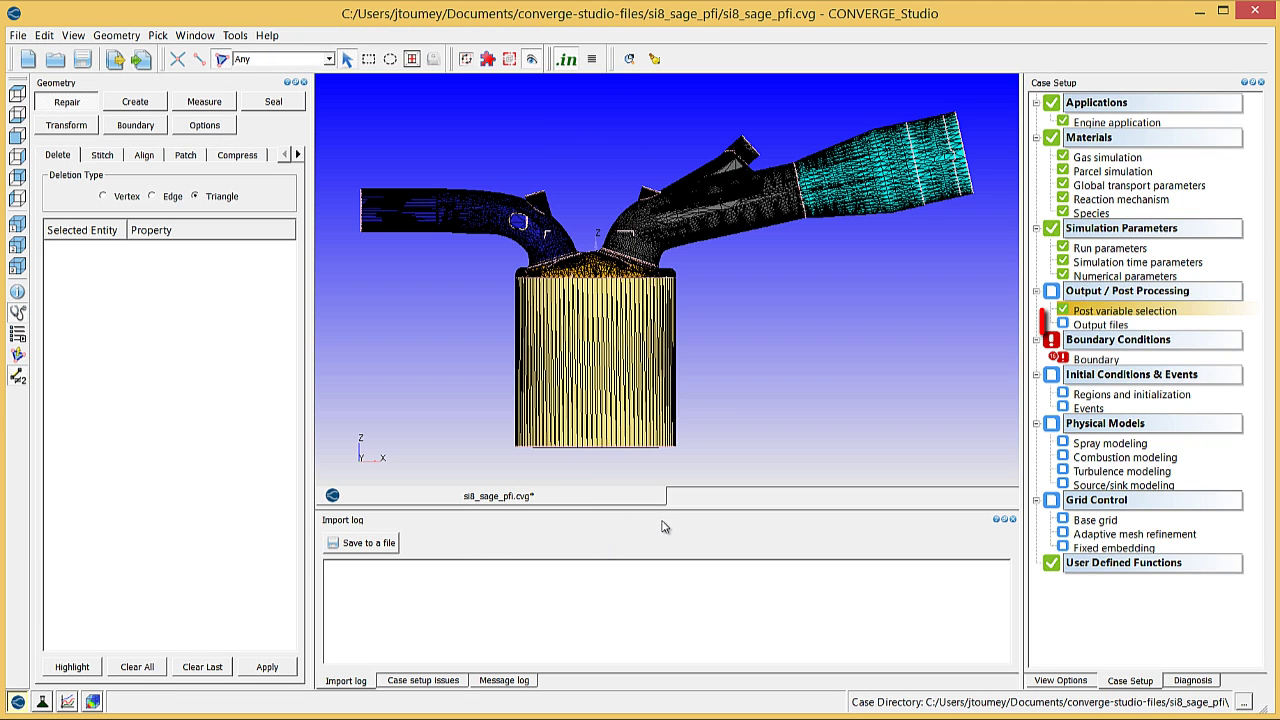
Step: In Output files, set inter-region flow rate output to 'Mass-flux output for each specified species'
{"action": "key", "text": "Down"}
{"action": "key", "text": "Return"}
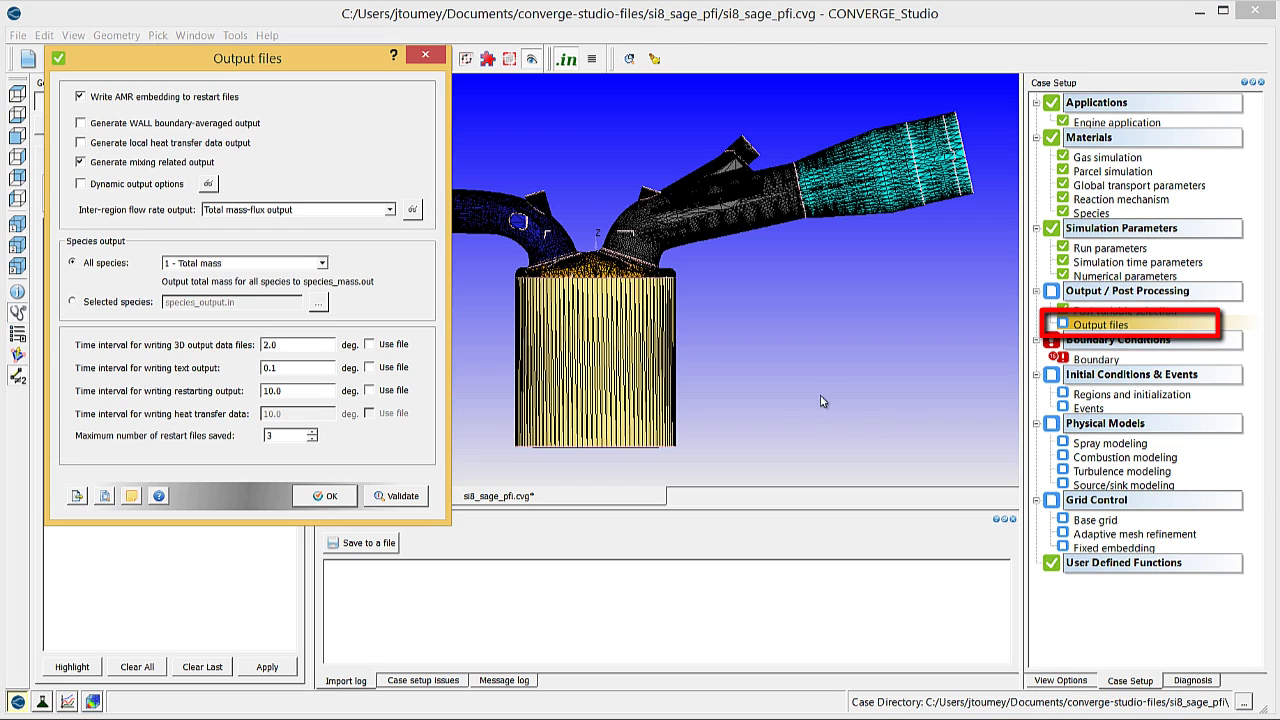
{"action": "left_click", "coordinate": [390, 210]}
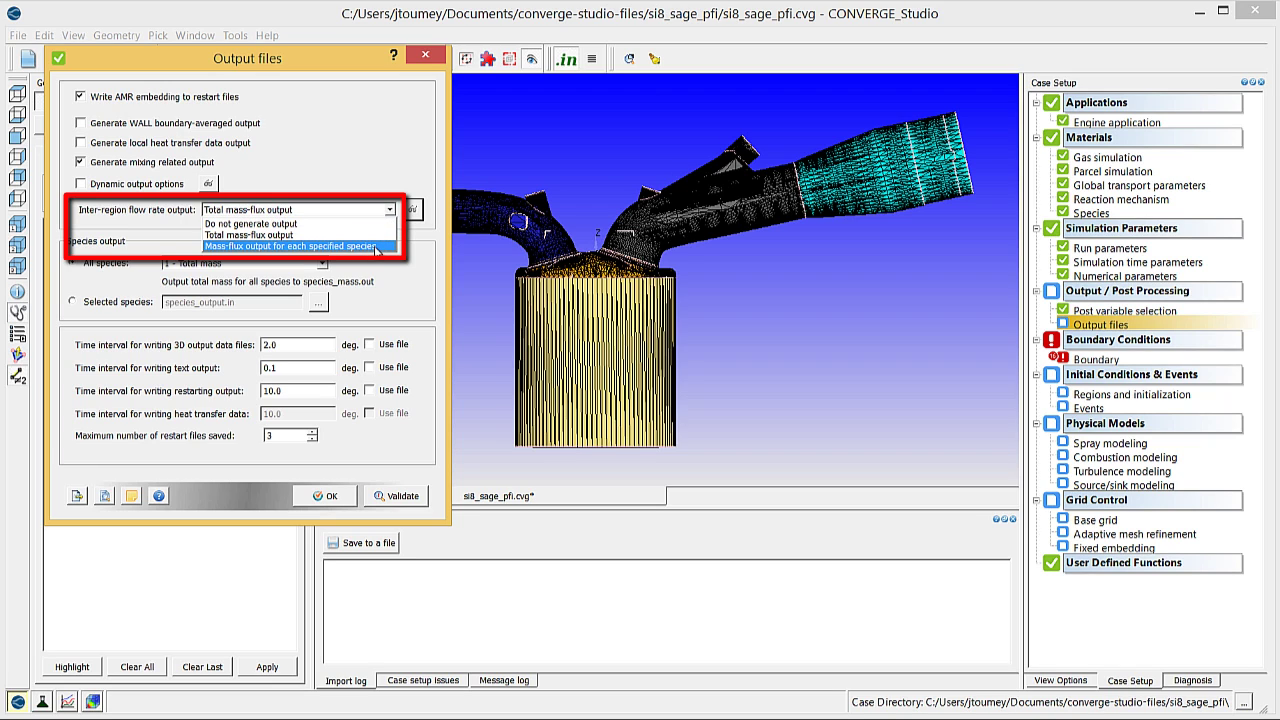
{"action": "left_click", "coordinate": [375, 247]}
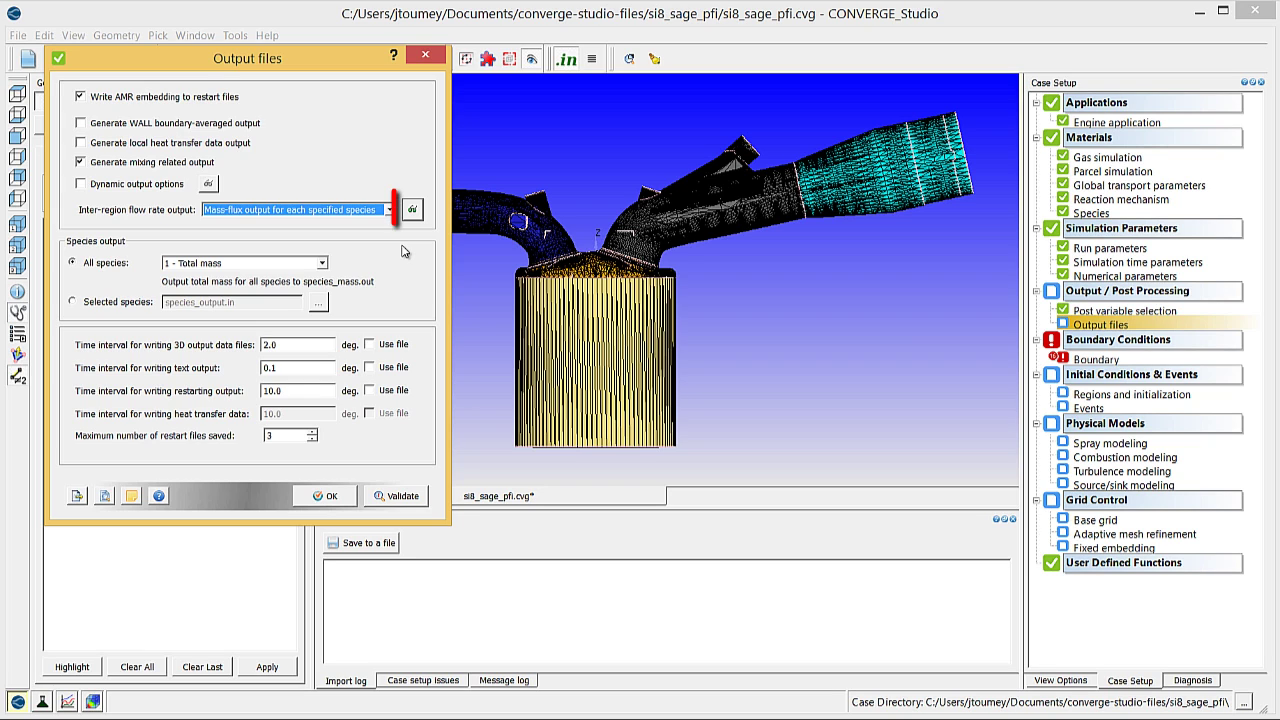
Step: Accept inter-region flow rate output with all regions and all species/passives selected
{"action": "left_click", "coordinate": [412, 209]}
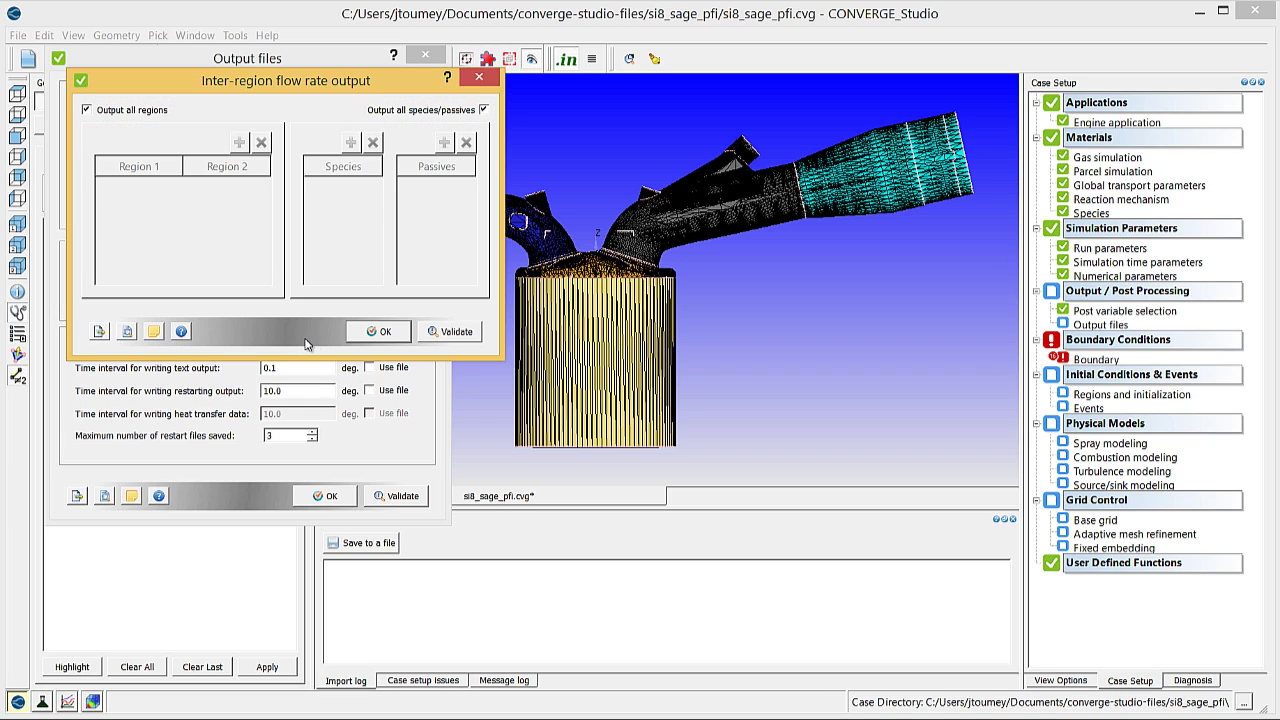
{"action": "left_click", "coordinate": [386, 332]}
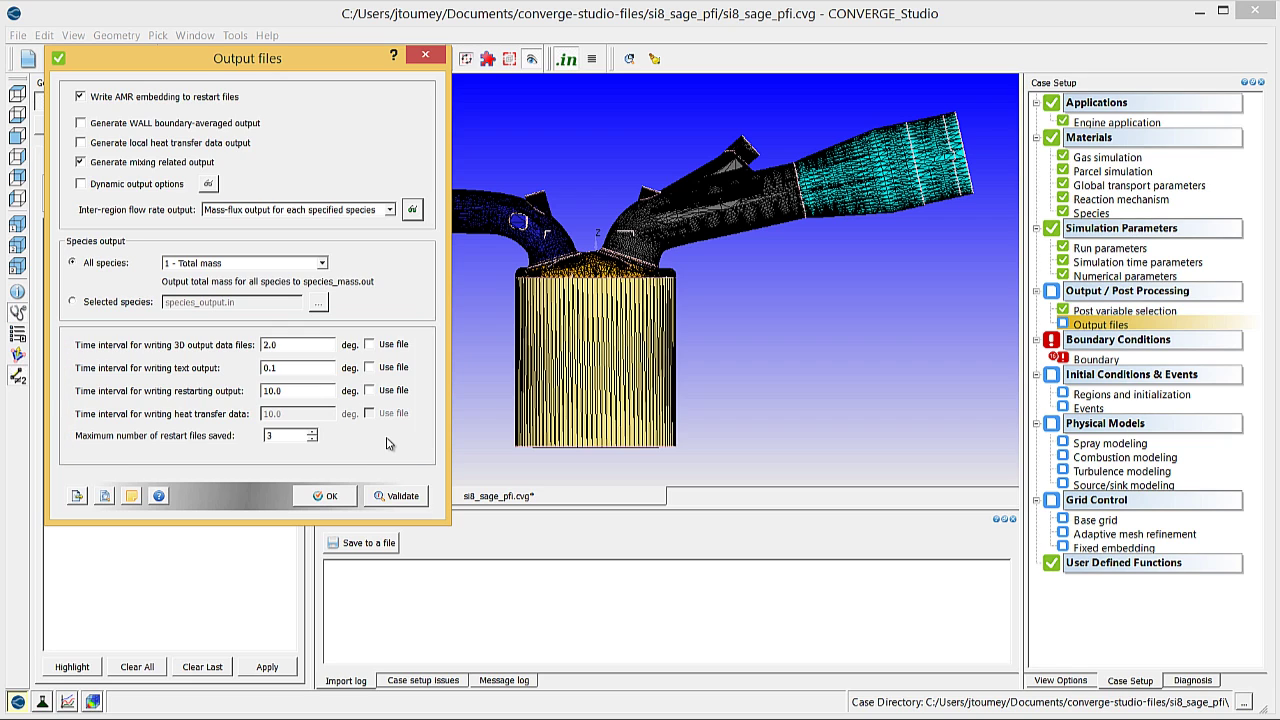
Step: Apply the Output files settings, adding the Inter-region flow rate output entry
{"action": "left_click", "coordinate": [329, 495]}
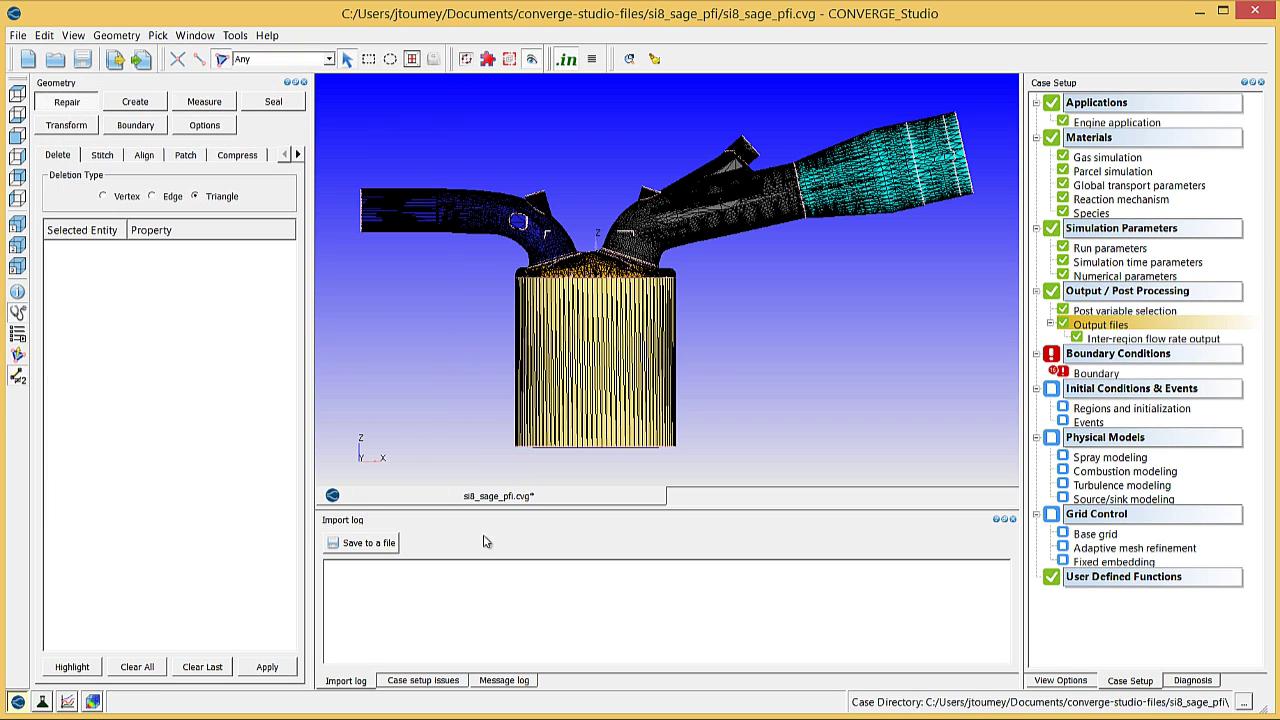